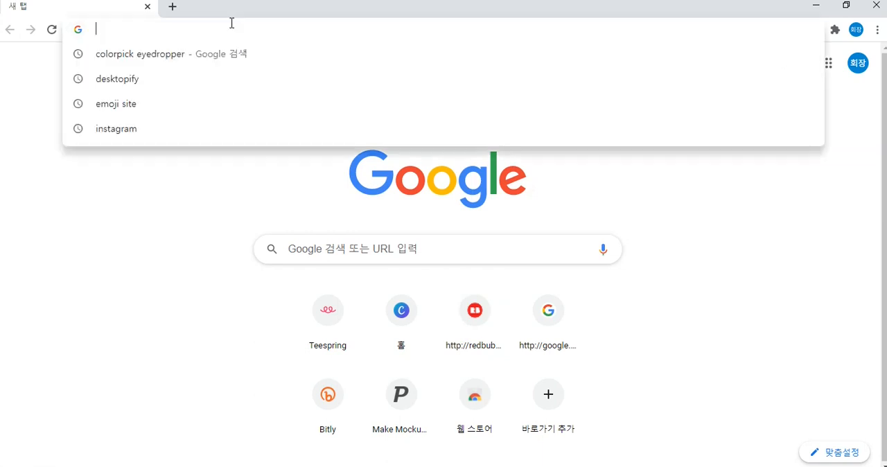
# Open redbubble.com, dismiss the translation prompt and choose Artist signup on the registration page.
pyautogui.press('Return')
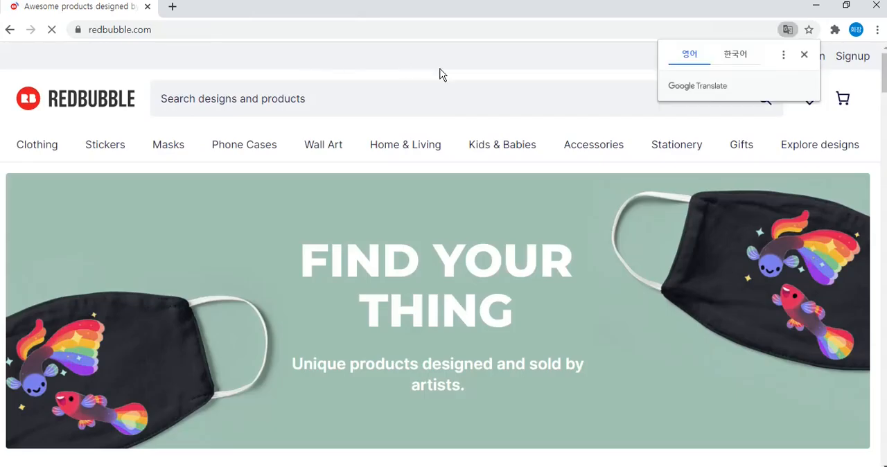
pyautogui.click(805, 54)
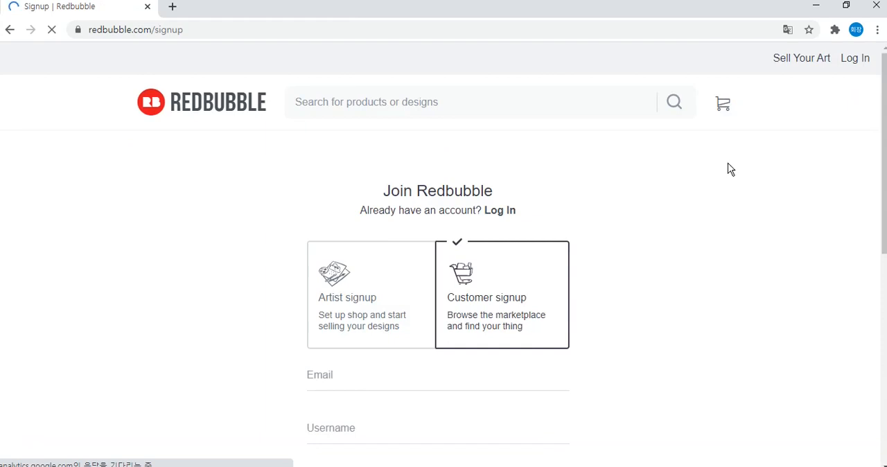
pyautogui.scroll(-2, 730, 169)
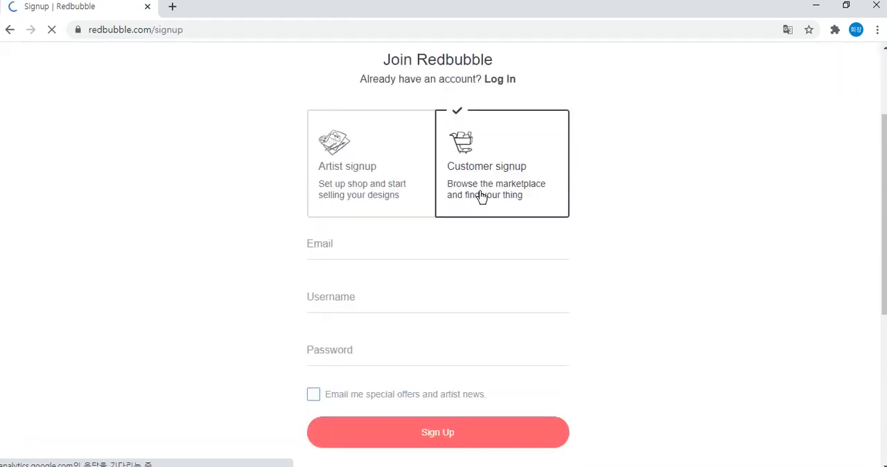
pyautogui.click(376, 172)
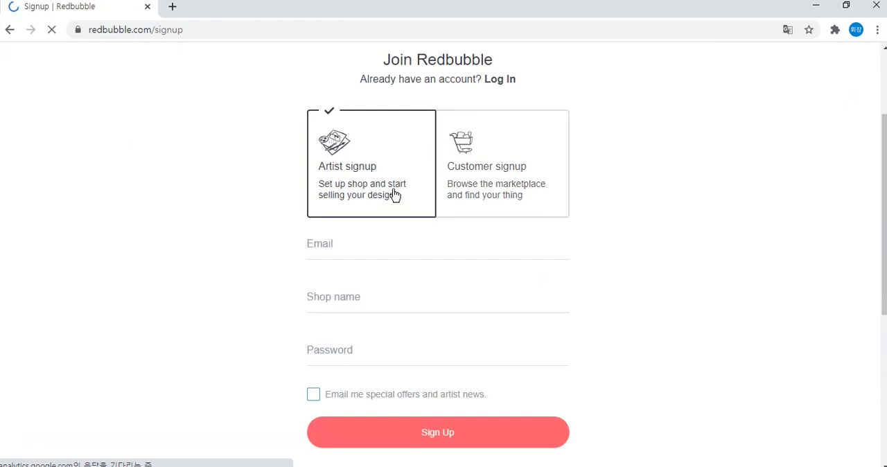
# Fill in the email address on the artist signup form.
pyautogui.click(377, 244)
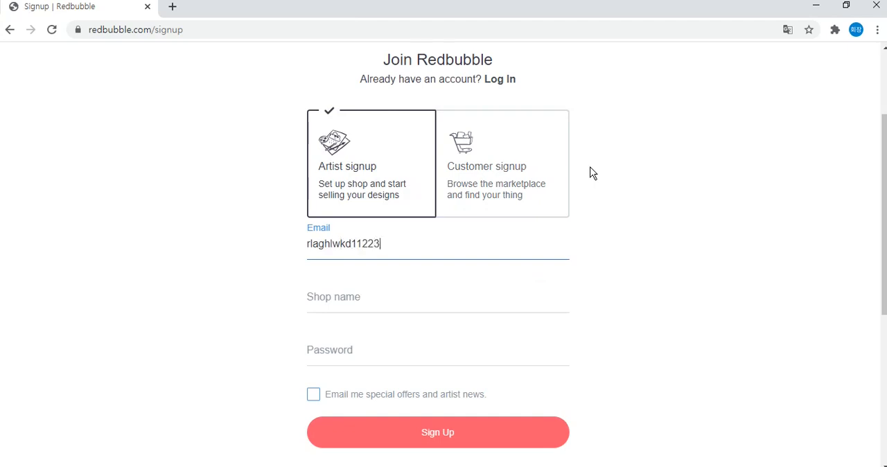
pyautogui.press('Tab')
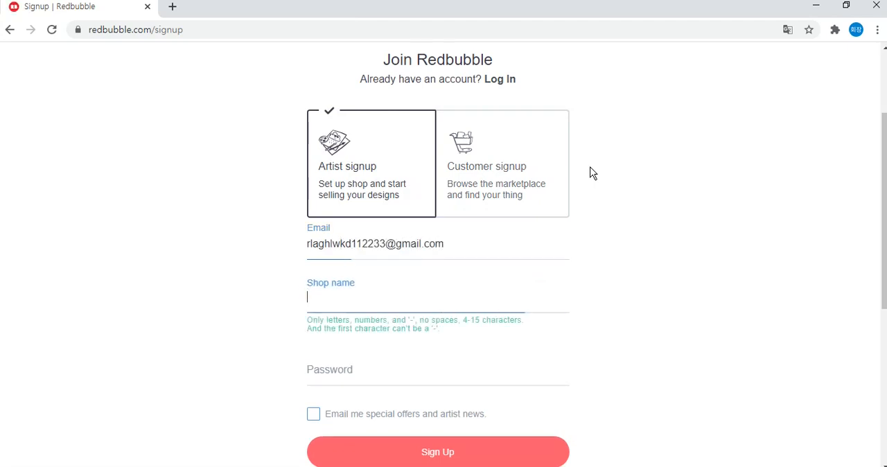
# Try a shop name starting with "Fishing Store 20" in the signup form.
pyautogui.scroll(-1, 671, 176)
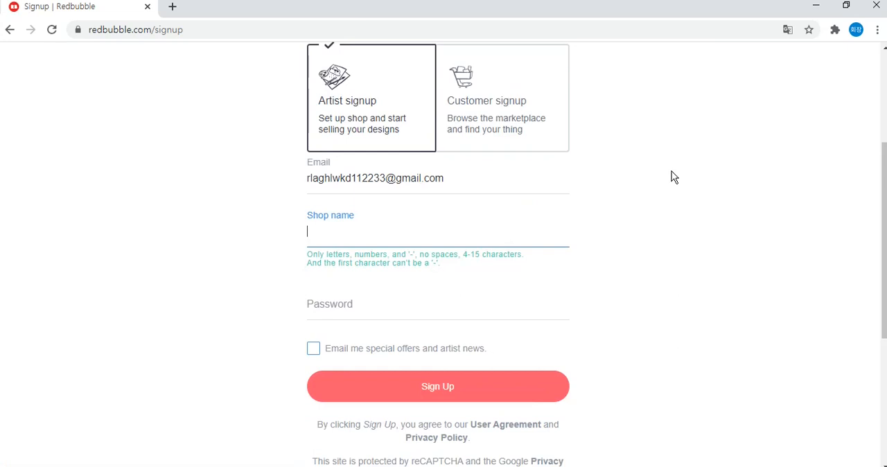
pyautogui.scroll(1, 885, 219)
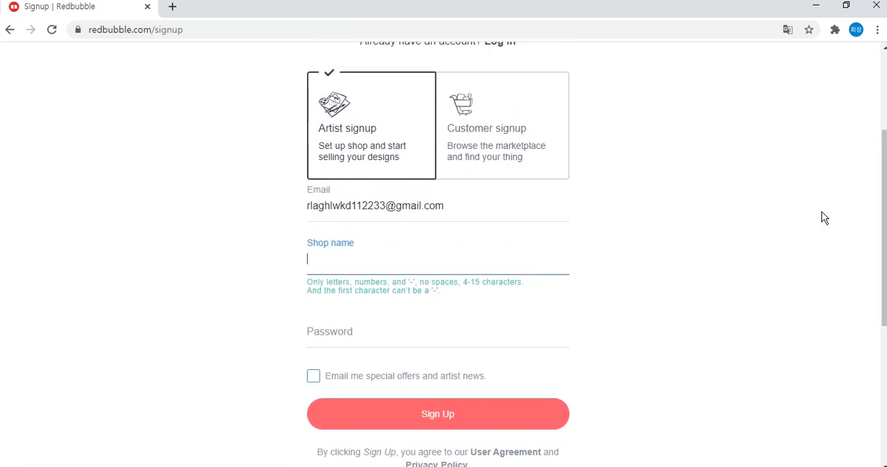
pyautogui.write('Fishing Sot')
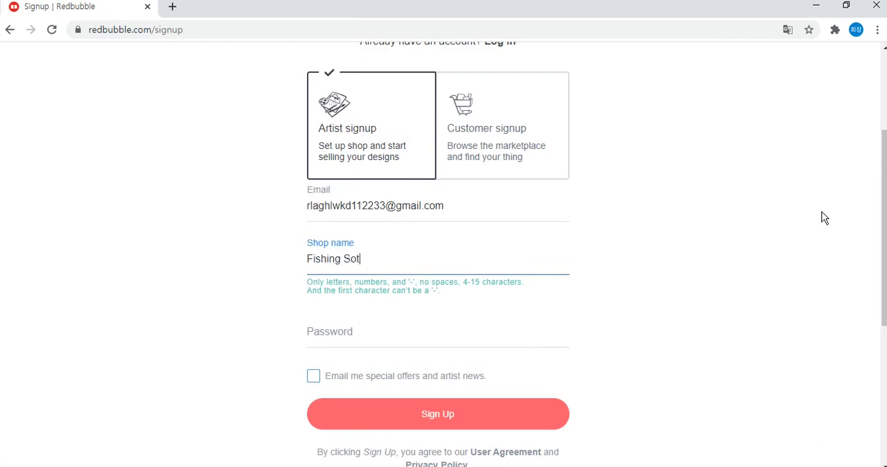
pyautogui.write(' Store 20')
# Set the shop name to "fishingstore" and check whether it is accepted.
pyautogui.write('fis')
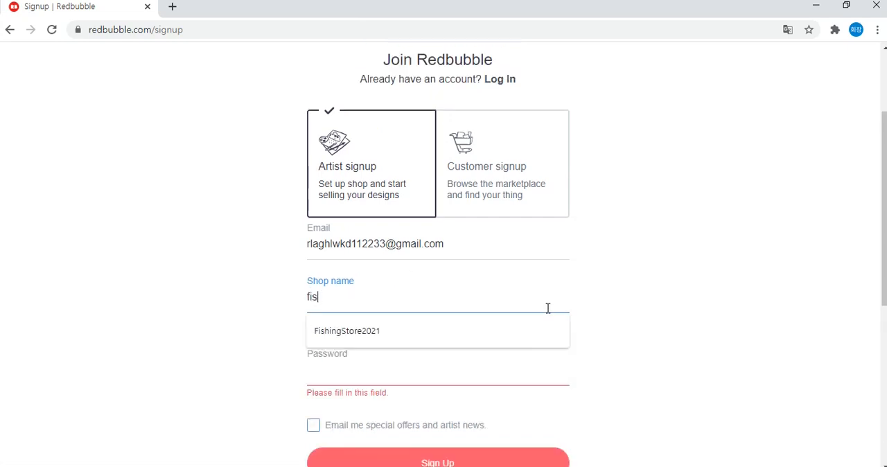
pyautogui.write('hingsotre')
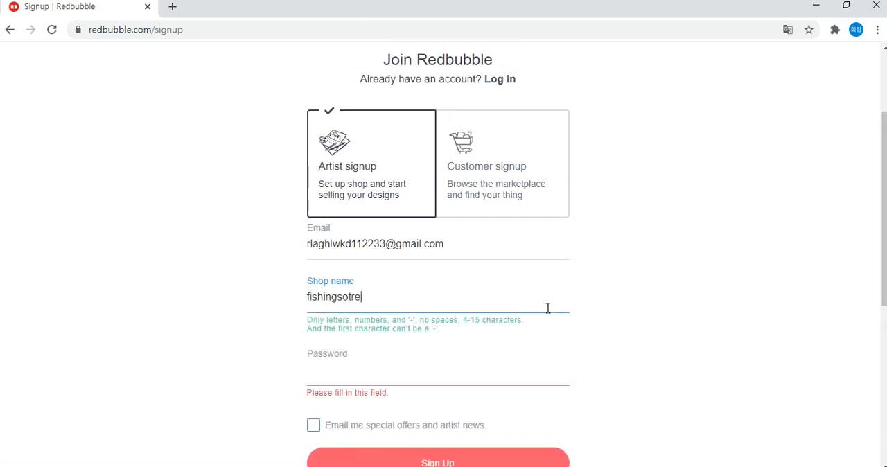
pyautogui.press('BackSpace')
pyautogui.press('BackSpace')
pyautogui.press('BackSpace')
pyautogui.press('BackSpace')
pyautogui.write('tore')
pyautogui.click(627, 311)
pyautogui.click(500, 298)
pyautogui.click(591, 309)
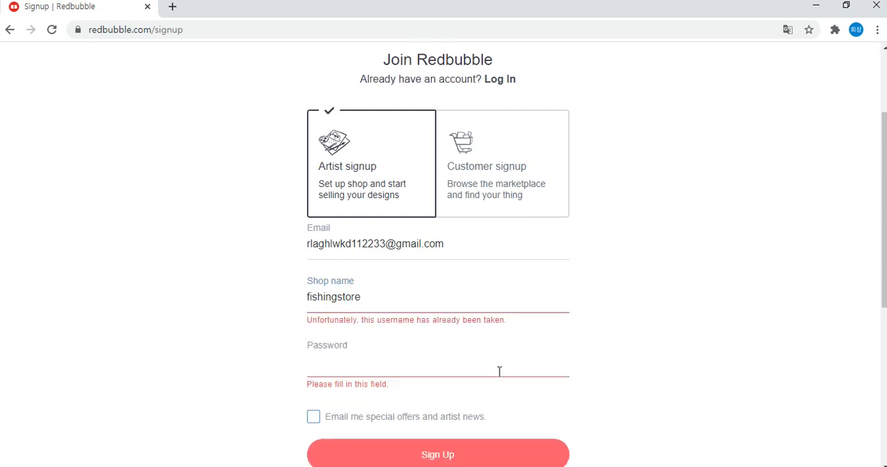
# Try "fishingstore2021" as the shop name.
pyautogui.click(548, 296)
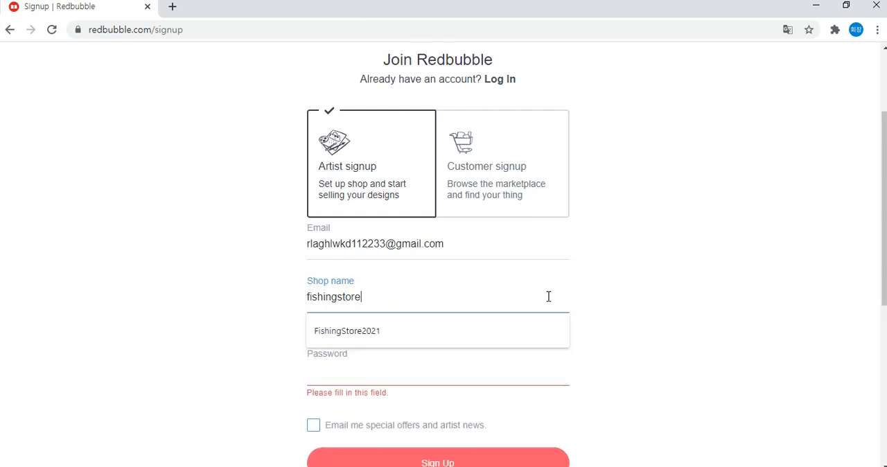
pyautogui.write('2021')
pyautogui.click(607, 298)
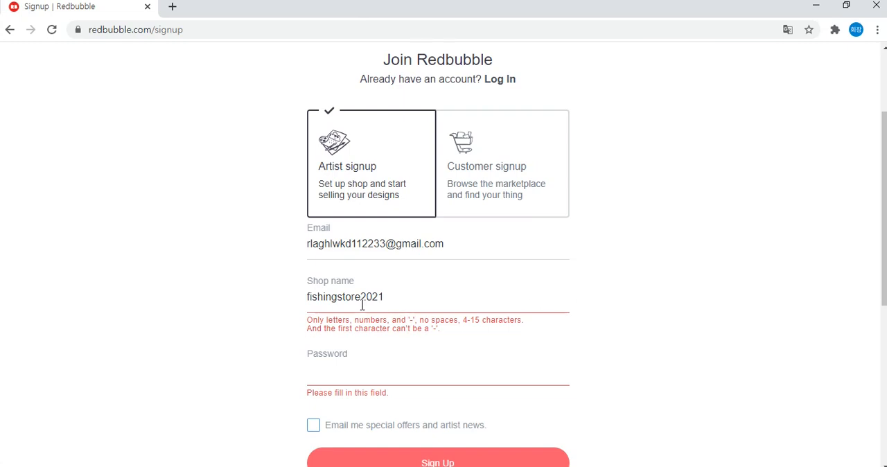
# Remove "2021" from the end of the shop name.
pyautogui.moveTo(364, 298); pyautogui.dragTo(430, 284)
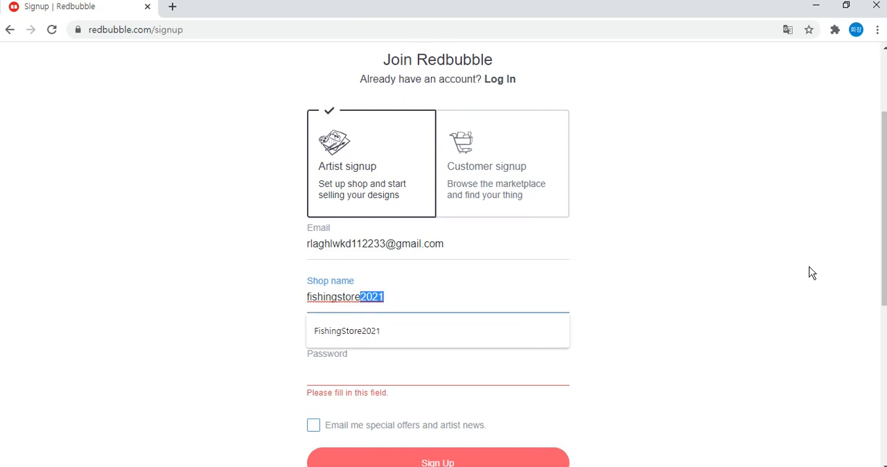
pyautogui.scroll(1, 810, 268)
pyautogui.click(759, 276)
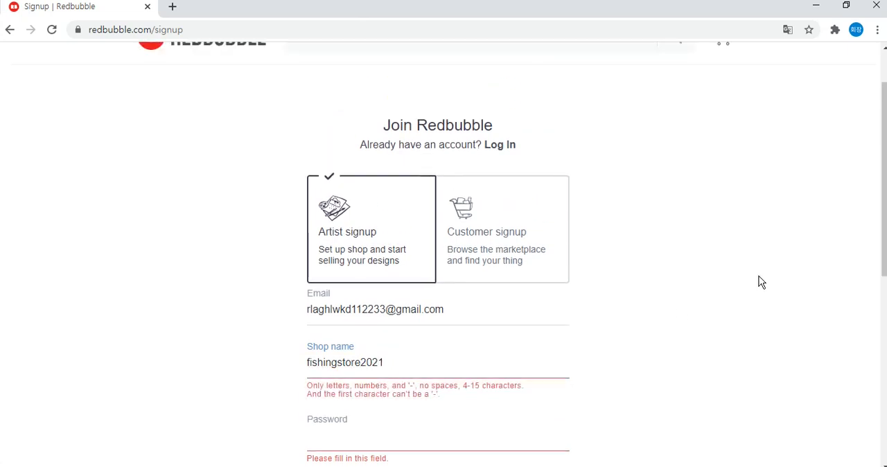
pyautogui.moveTo(366, 359); pyautogui.dragTo(425, 351)
pyautogui.press('BackSpace')
pyautogui.click(646, 306)
# Append "sea" to the shop name to make it "fishingstoresea".
pyautogui.scroll(-1, 646, 306)
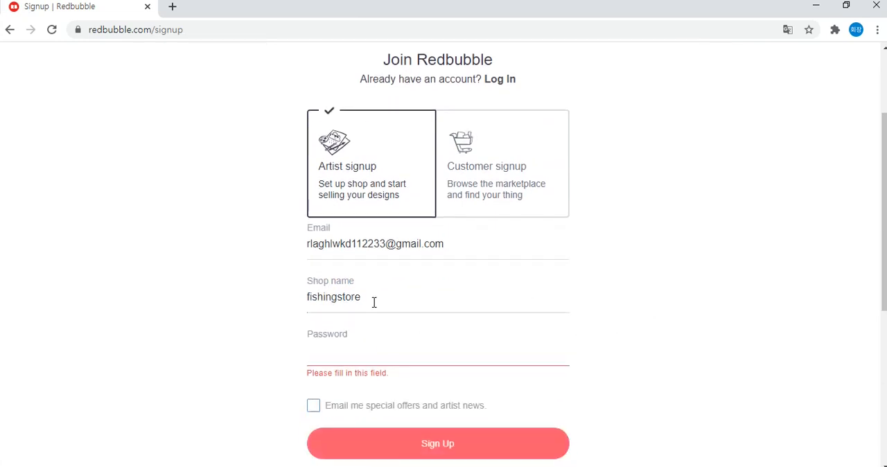
pyautogui.click(388, 295)
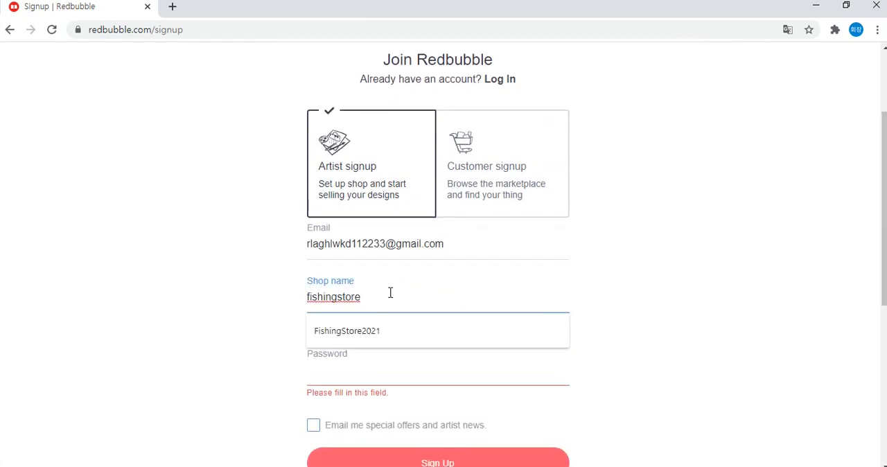
pyautogui.write('sea')
pyautogui.click(640, 318)
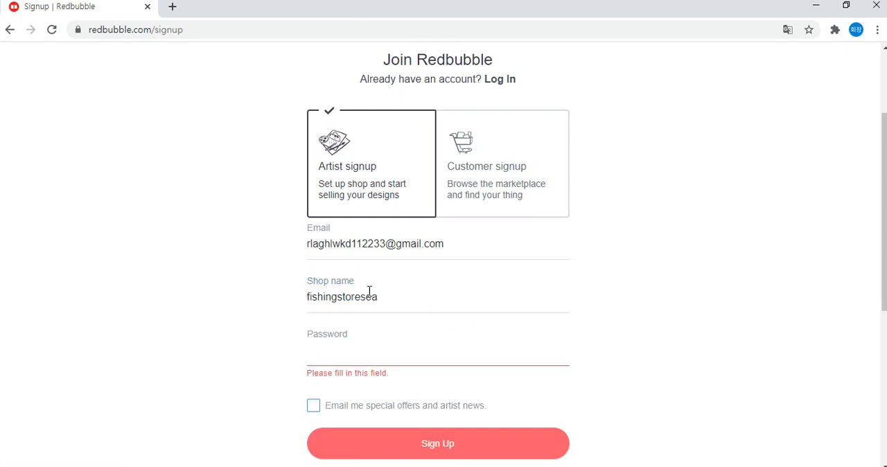
# Change the shop name to "fishingseastore" by moving "sea" in front of "store".
pyautogui.moveTo(360, 296); pyautogui.dragTo(412, 287)
pyautogui.press('BackSpace')
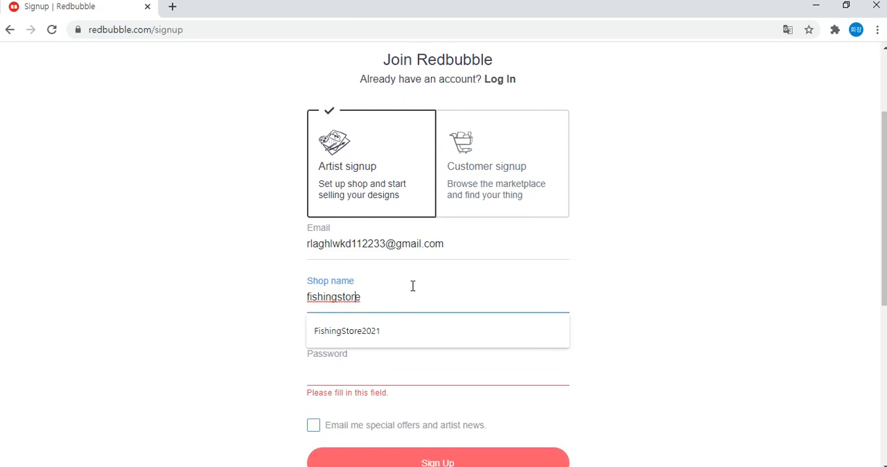
pyautogui.write('sea')
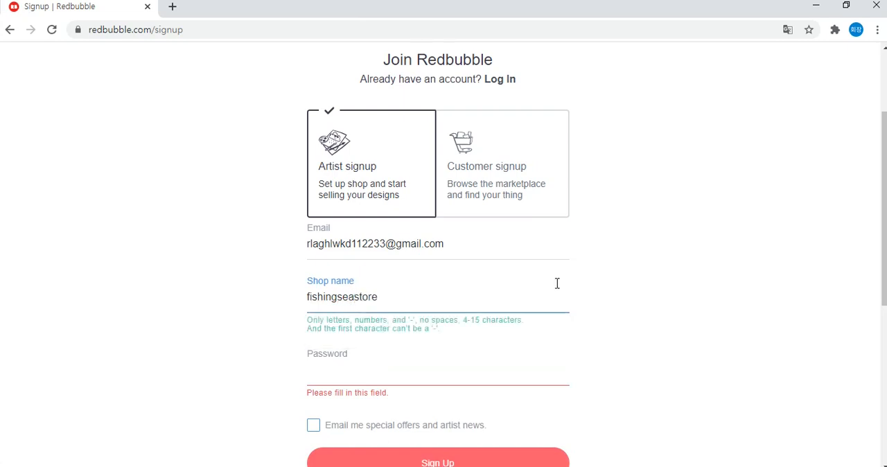
pyautogui.click(644, 288)
# Enter the account password and submit the signup form without subscribing to special offers and artist news.
pyautogui.click(512, 357)
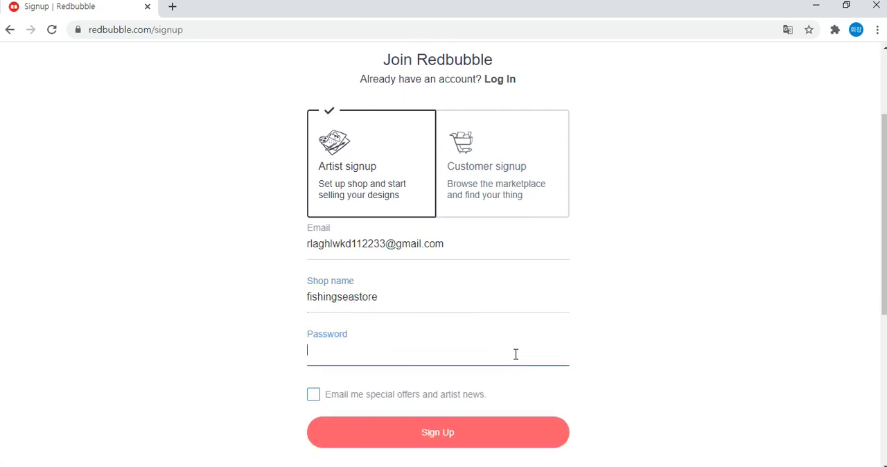
pyautogui.click(670, 323)
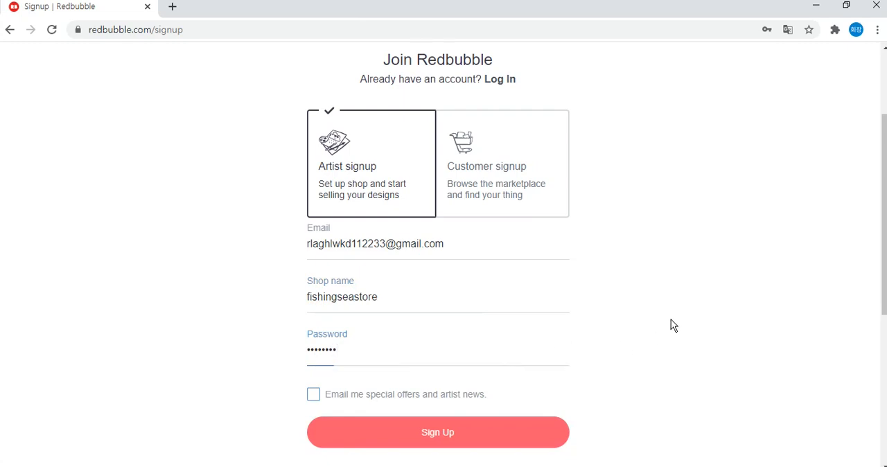
pyautogui.scroll(-1, 665, 339)
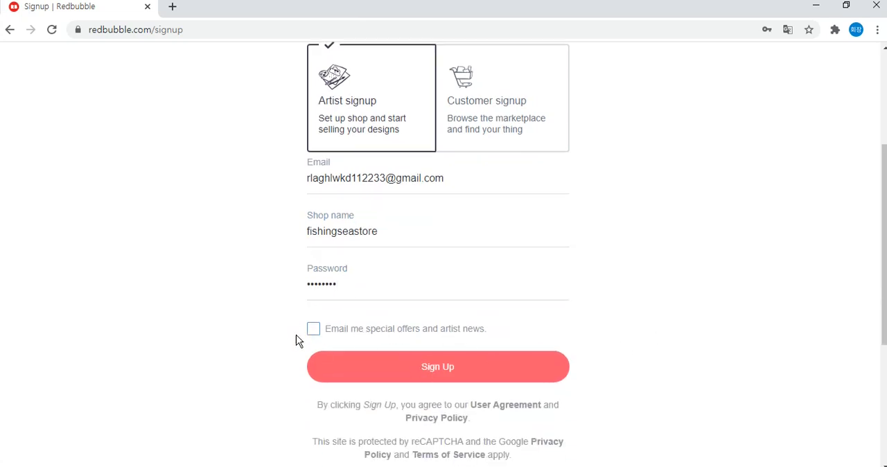
pyautogui.moveTo(883, 245)
pyautogui.mouseDown()
pyautogui.moveTo(884, 212)
pyautogui.moveTo(882, 249)
pyautogui.mouseUp()
pyautogui.click(444, 363)
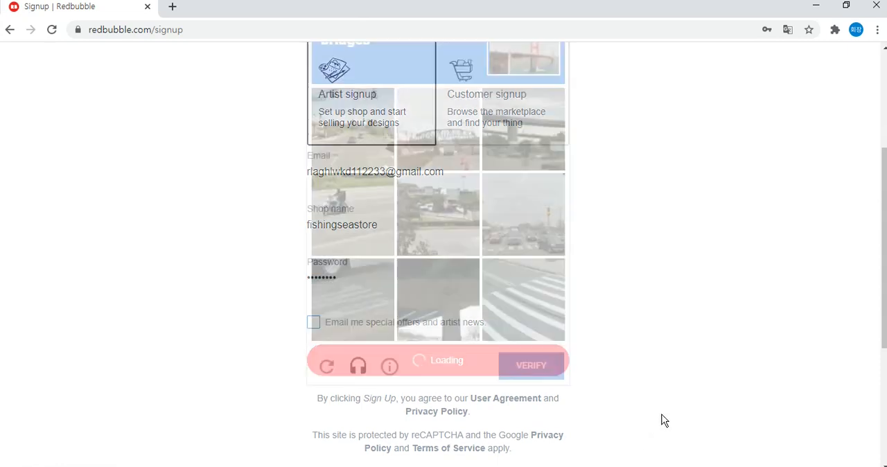
# Complete the image challenge by selecting the three pictures with bridges and verifying the selection.
pyautogui.scroll(1, 677, 318)
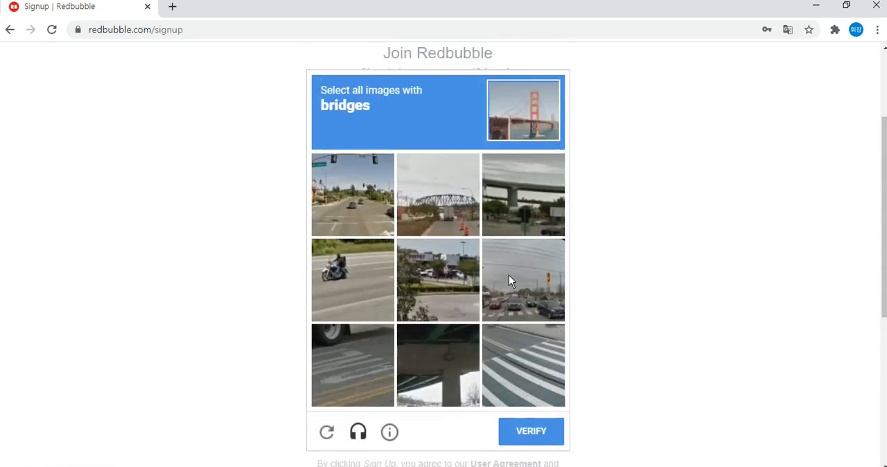
pyautogui.click(528, 214)
pyautogui.click(447, 201)
pyautogui.click(454, 282)
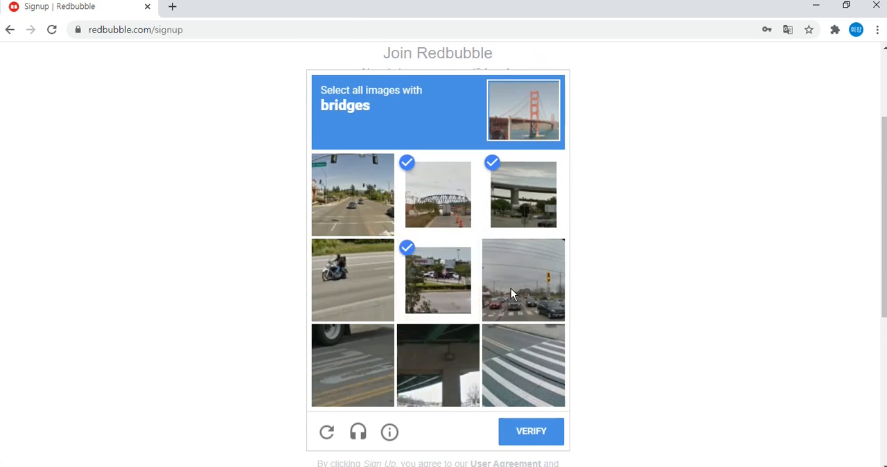
pyautogui.click(443, 282)
pyautogui.click(441, 370)
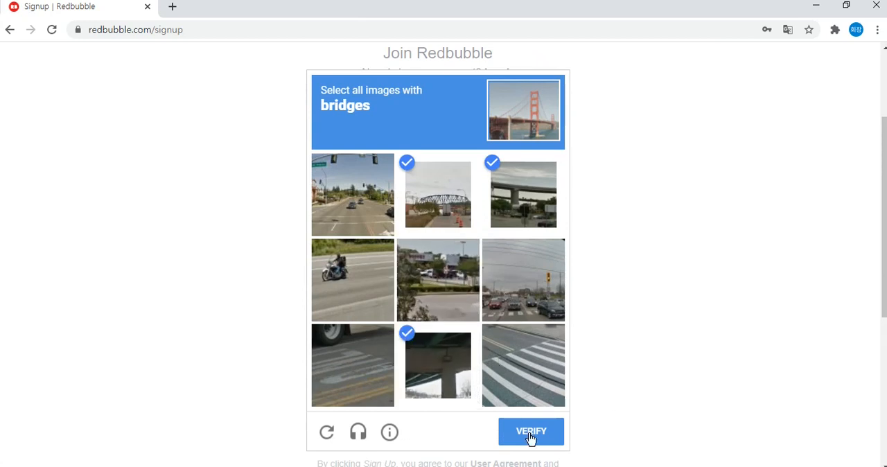
pyautogui.click(531, 435)
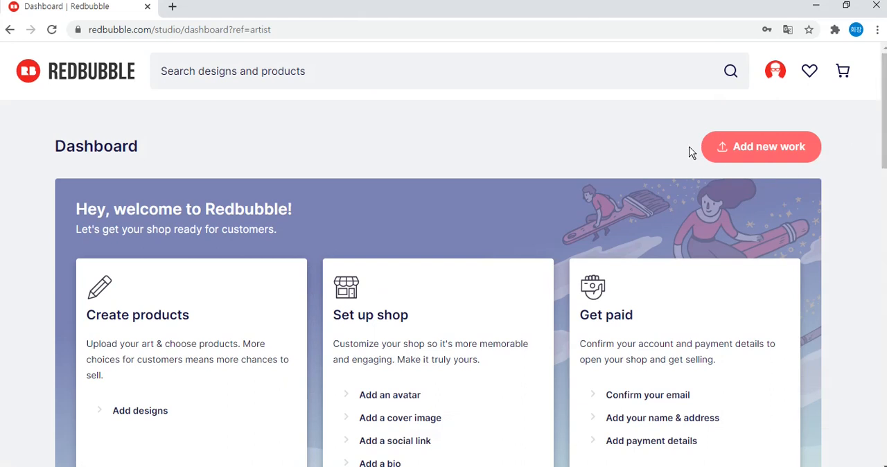
# Start adding a new work and upload the illustration of a person fishing from the Downloads folder.
pyautogui.click(745, 149)
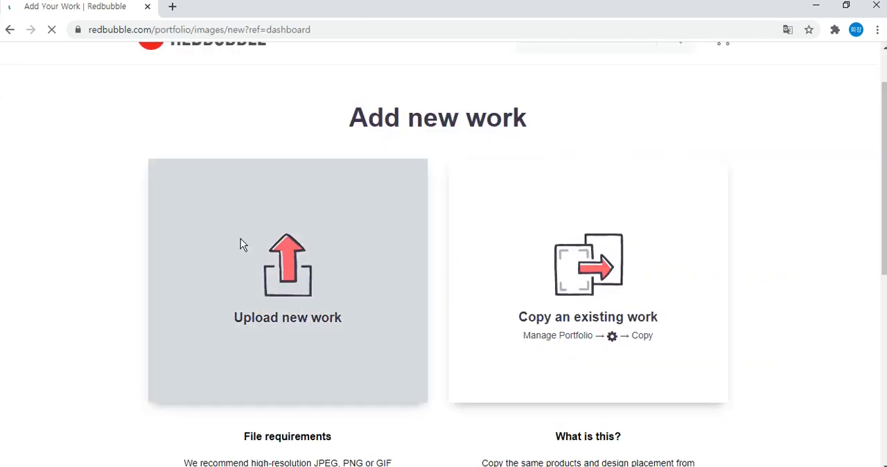
pyautogui.click(273, 264)
pyautogui.moveTo(285, 12); pyautogui.dragTo(596, 137)
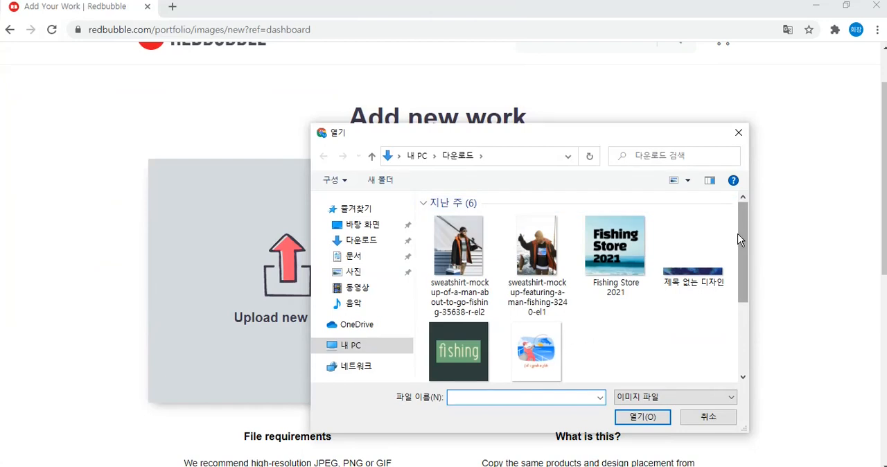
pyautogui.moveTo(583, 130); pyautogui.dragTo(715, 123)
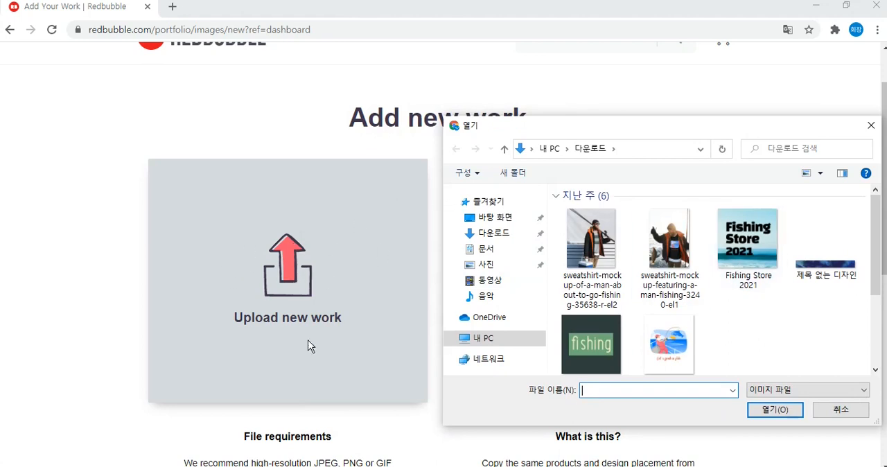
pyautogui.doubleClick(662, 339)
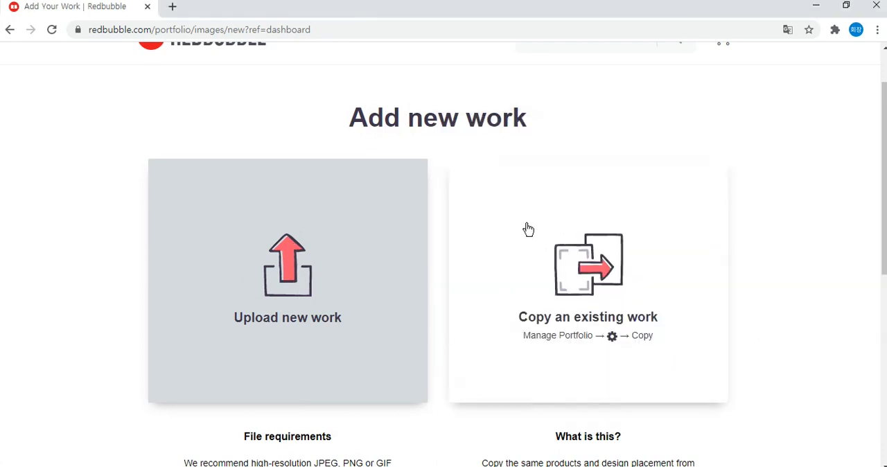
# Open the Teespring website in a new browser tab.
pyautogui.click(174, 7)
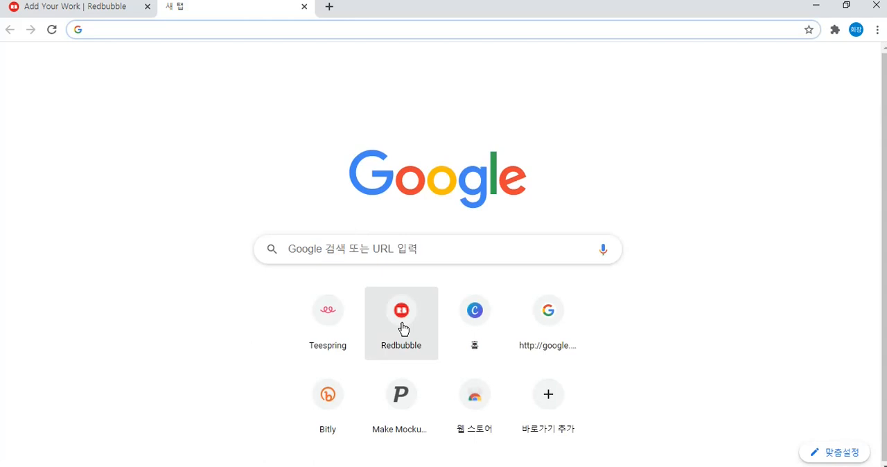
pyautogui.click(329, 311)
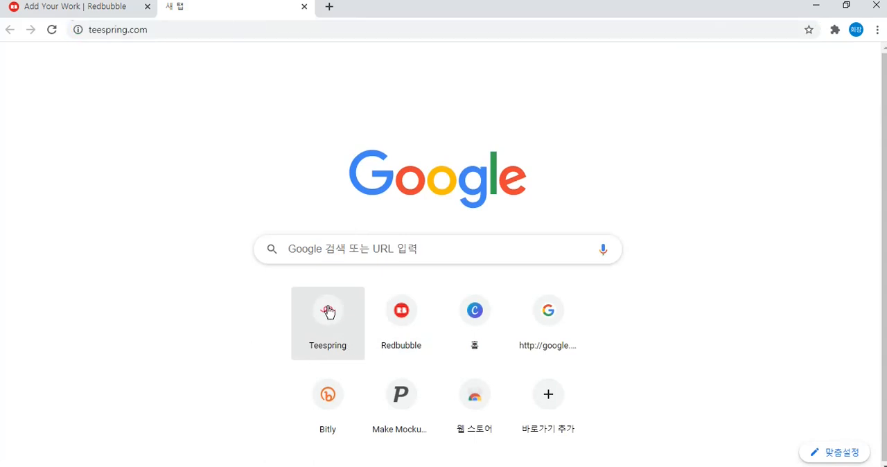
# Dismiss the translation prompt on Teespring, enter the account's dashboard and open its Stores page.
pyautogui.click(74, 14)
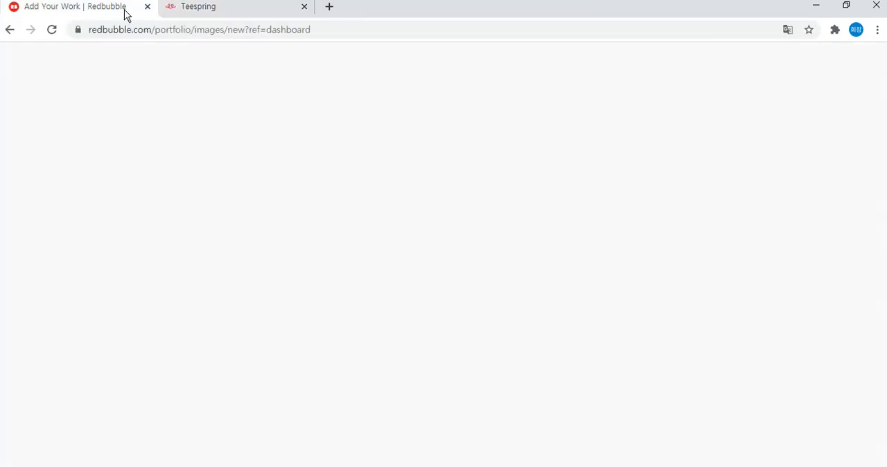
pyautogui.click(212, 14)
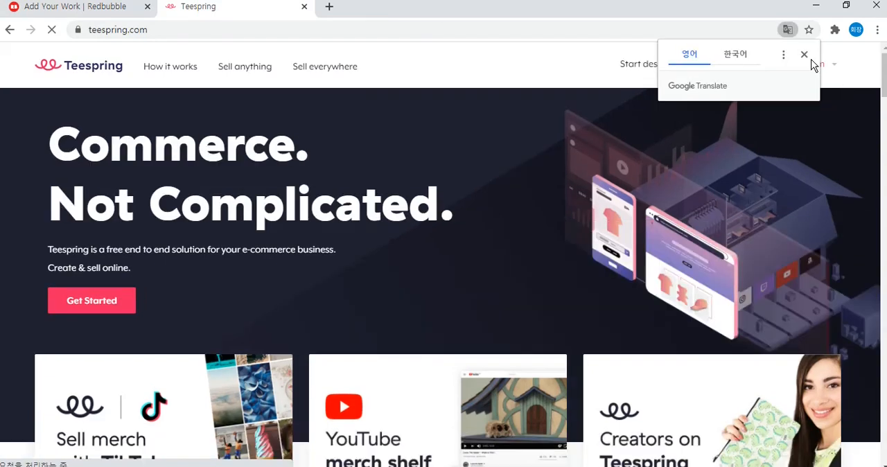
pyautogui.click(804, 54)
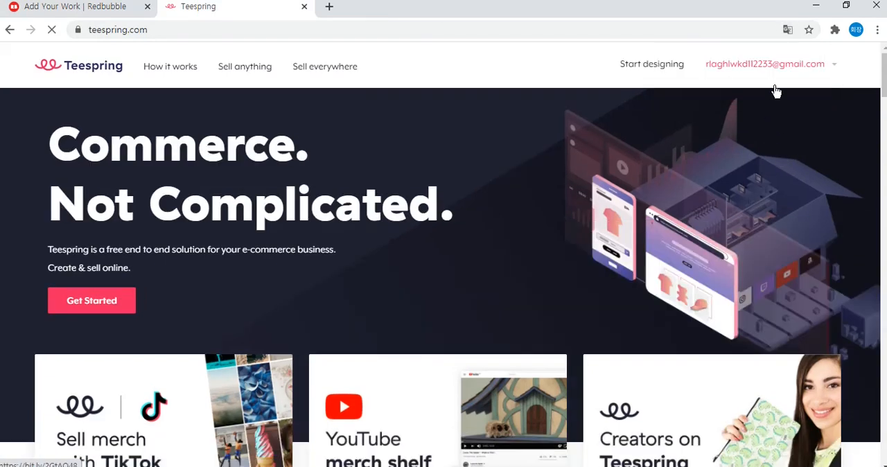
pyautogui.moveTo(774, 83)
pyautogui.click(734, 149)
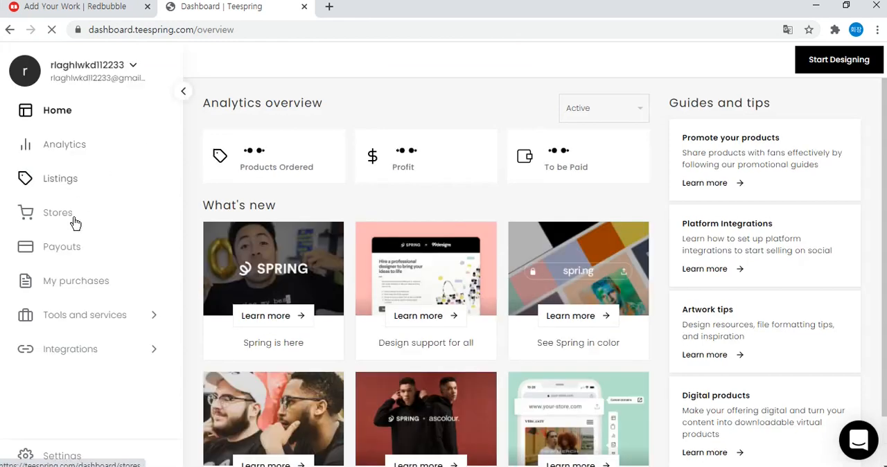
pyautogui.click(81, 217)
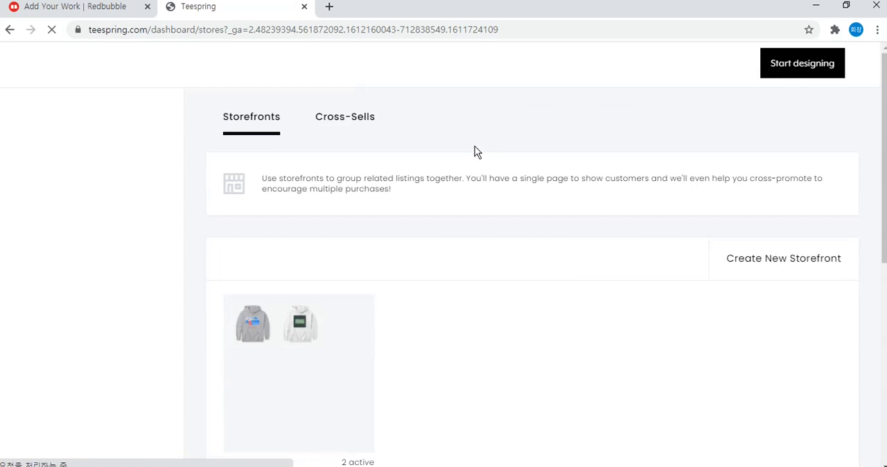
# View the existing Fishing_store storefront and open its Let's Grab A Fish listing.
pyautogui.moveTo(270, 329)
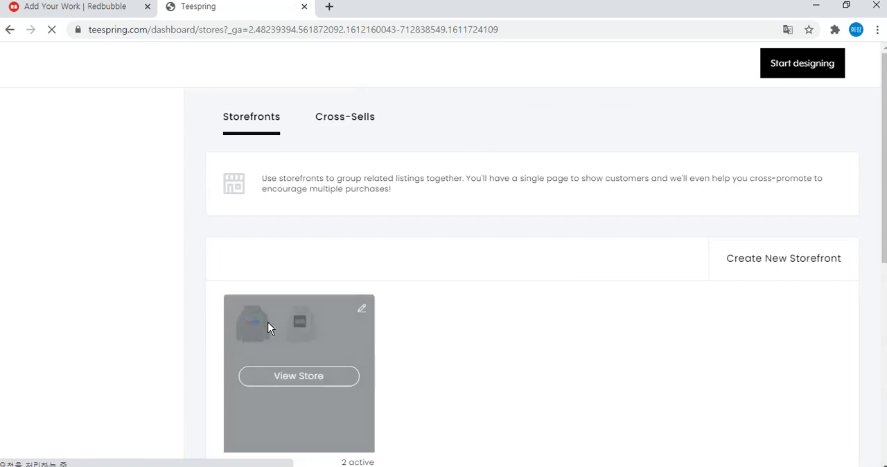
pyautogui.click(306, 383)
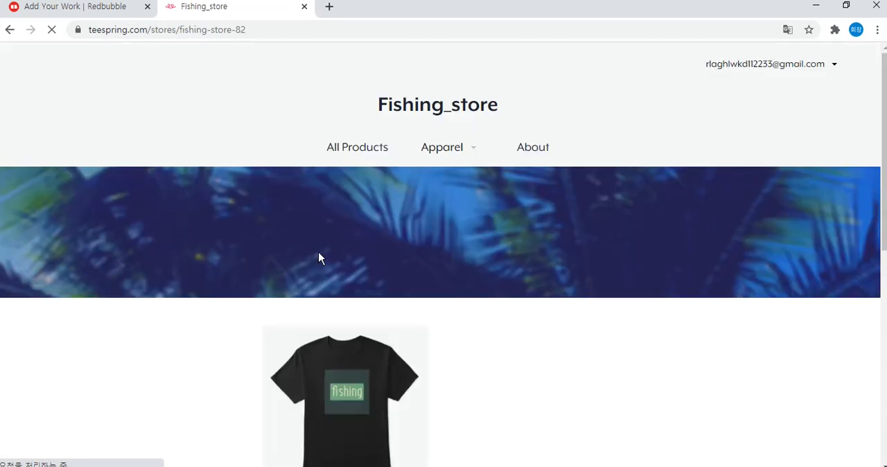
pyautogui.scroll(-1, 168, 327)
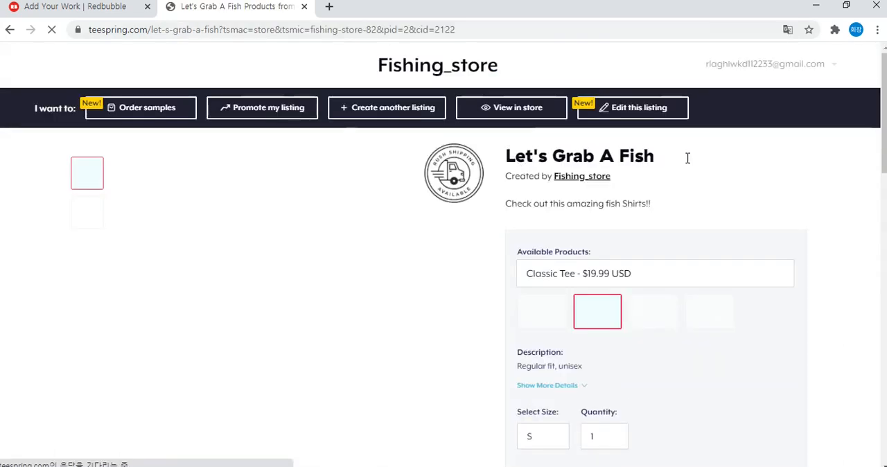
# Copy the Teespring listing's title, Let's Grab A Fish, into the title of the new Redbubble work.
pyautogui.tripleClick(665, 159)
pyautogui.hotkey('ctrl', 'c')
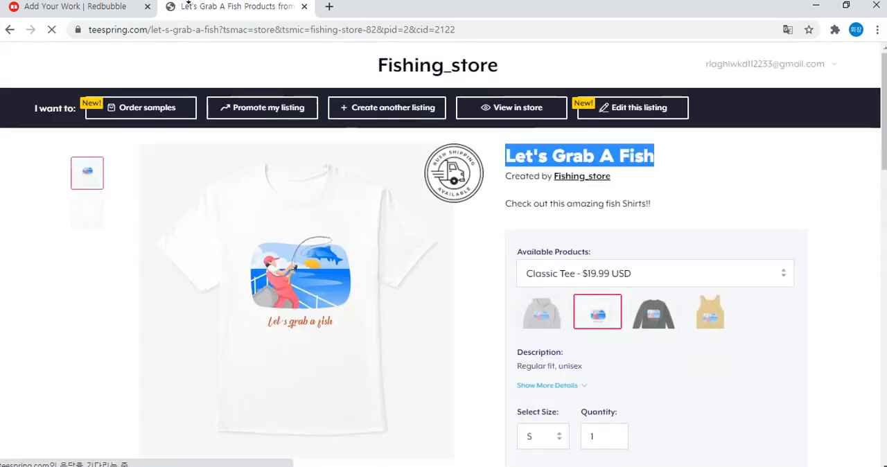
pyautogui.click(77, 6)
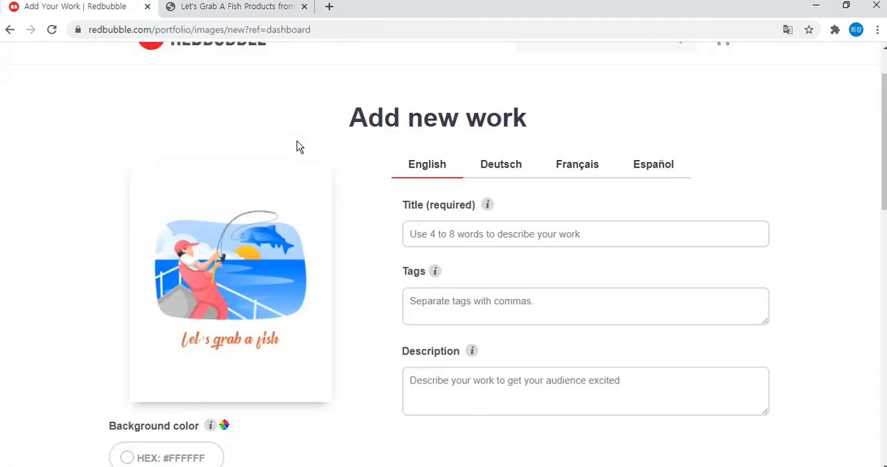
pyautogui.click(496, 235)
pyautogui.hotkey('ctrl', 'v')
# Copy the Teespring listing's text "Check out this amazing fish Shirts!!" into the description of the Redbubble work.
pyautogui.click(280, 7)
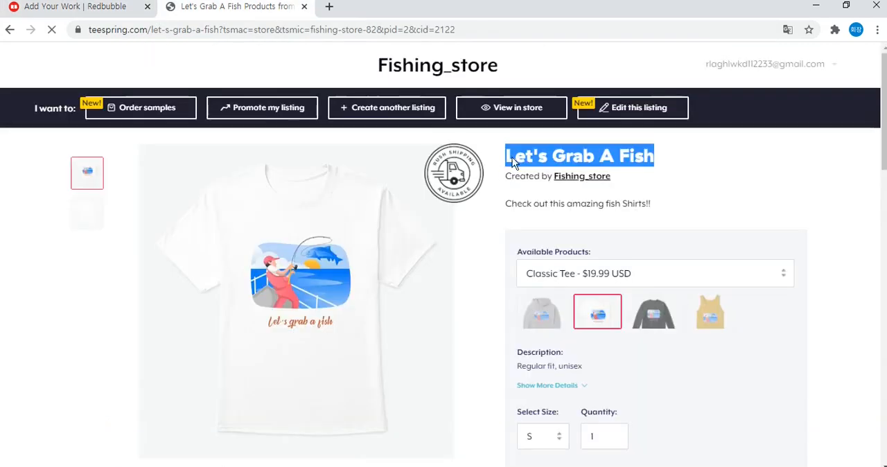
pyautogui.moveTo(505, 202); pyautogui.dragTo(675, 217)
pyautogui.hotkey('ctrl', 'c')
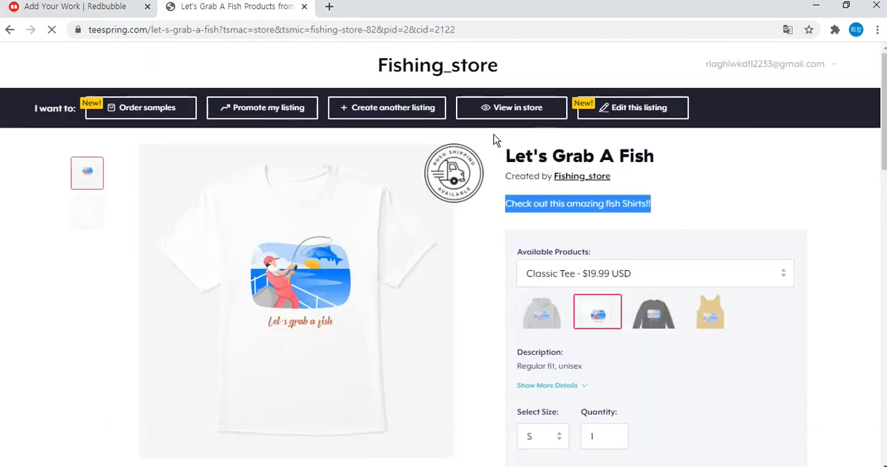
pyautogui.click(101, 10)
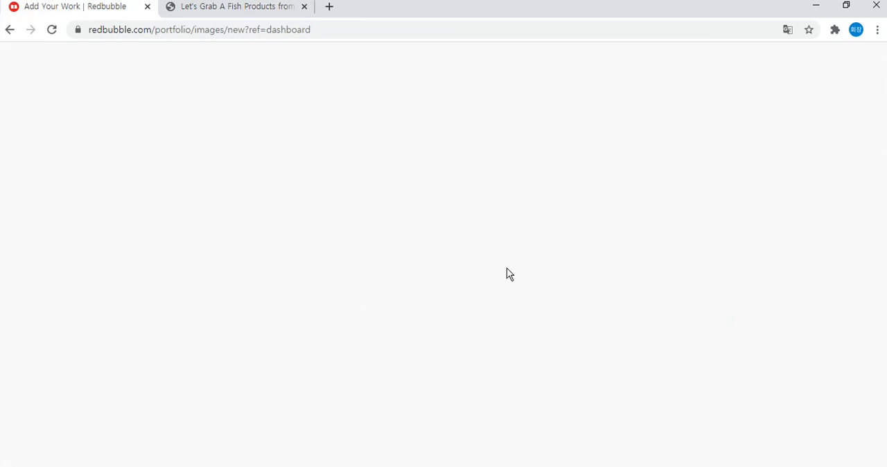
pyautogui.click(464, 395)
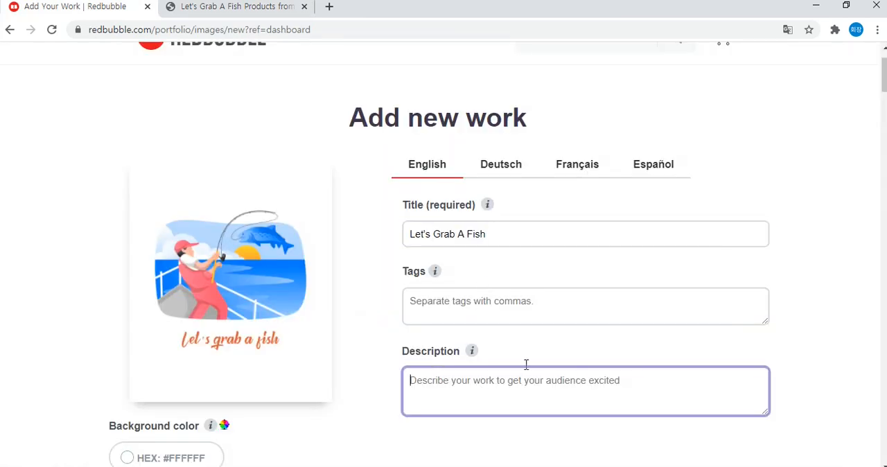
pyautogui.hotkey('ctrl', 'v')
pyautogui.click(518, 303)
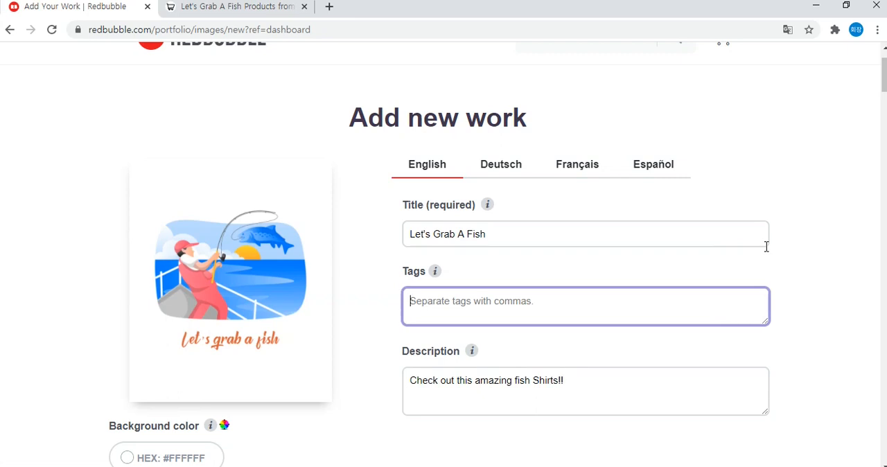
pyautogui.write('1')
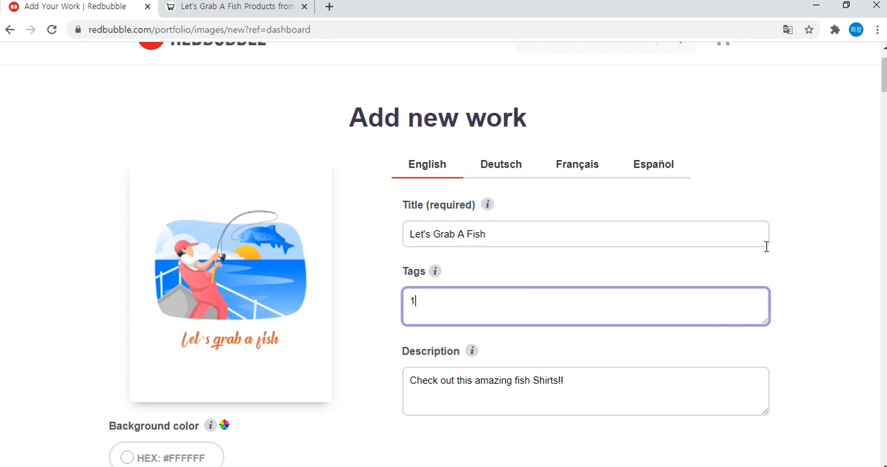
pyautogui.write('5-50')
pyautogui.press('BackSpace')
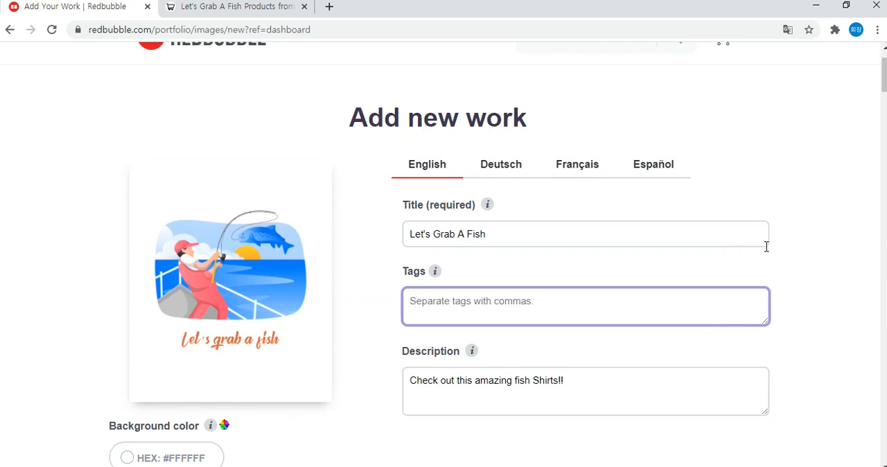
# Fill the work's tags with its title Let's Grab A Fish, followed by fish, fisher, fishing, ocean, sea, happy, free.
pyautogui.doubleClick(757, 238)
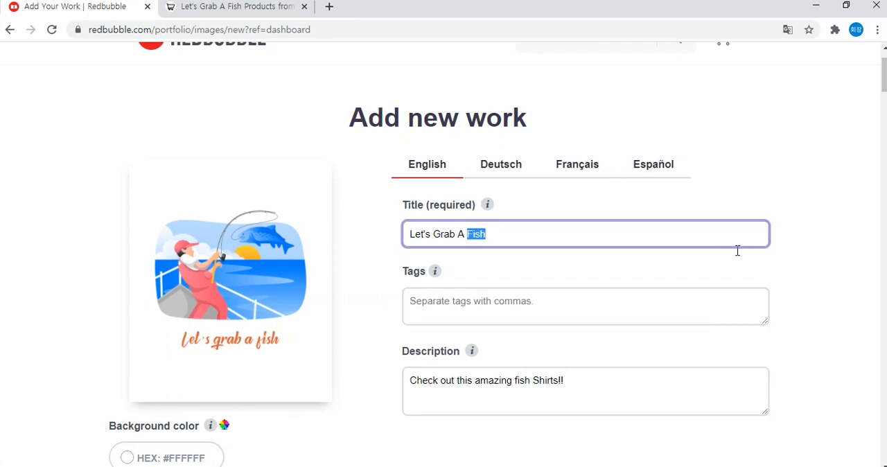
pyautogui.hotkey('ctrl', 'a')
pyautogui.hotkey('ctrl', 'c')
pyautogui.click(538, 310)
pyautogui.hotkey('ctrl', 'v')
pyautogui.write(', fish, fisher, fishing, ')
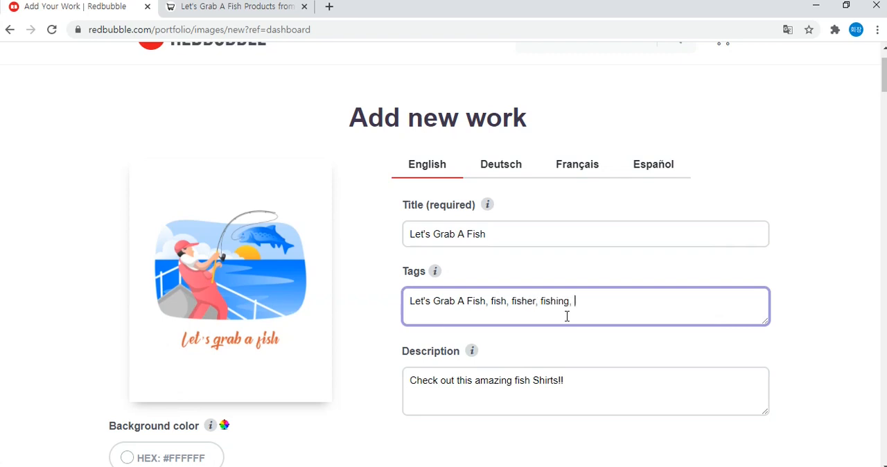
pyautogui.write('ocean, sea, happy, free')
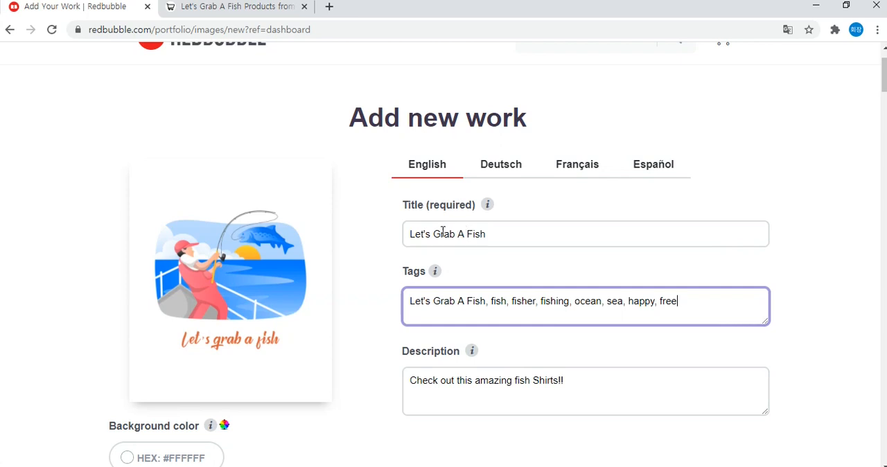
# Open the Redbubble home page in a separate browser tab, keeping the new work form open.
pyautogui.scroll(1, 421, 241)
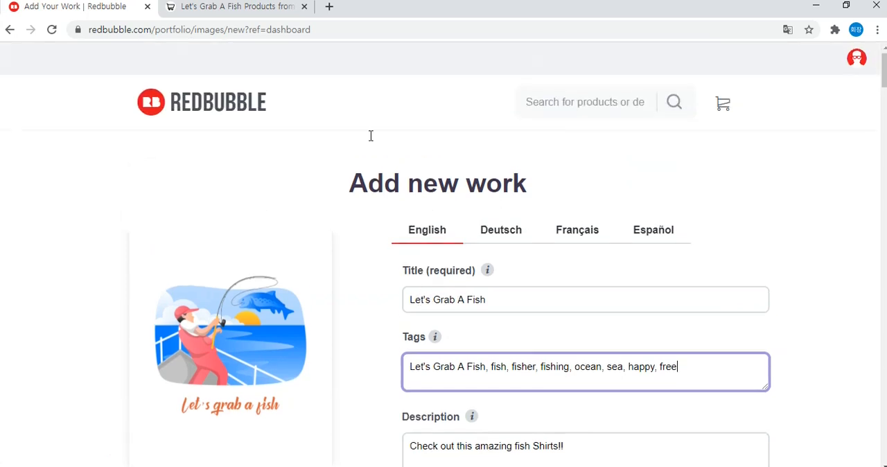
pyautogui.rightClick(215, 105)
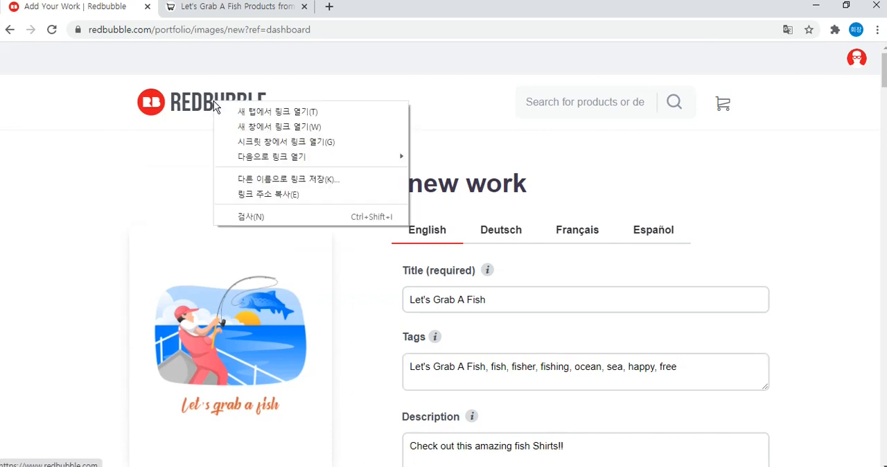
pyautogui.click(305, 117)
pyautogui.click(243, 16)
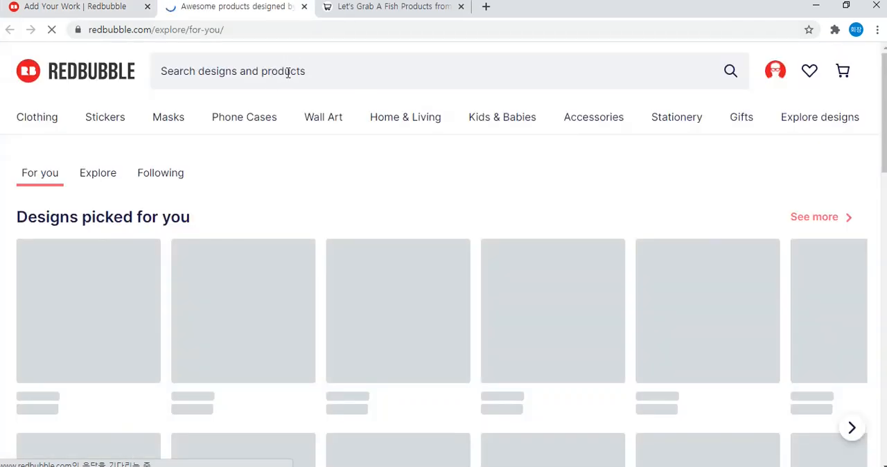
# Search Redbubble's designs and products for "fishing".
pyautogui.click(288, 73)
pyautogui.write('f')
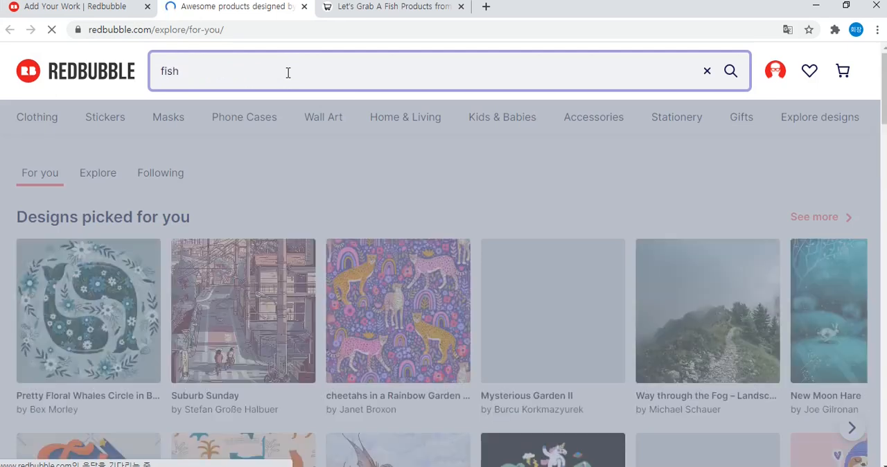
pyautogui.write('ishing')
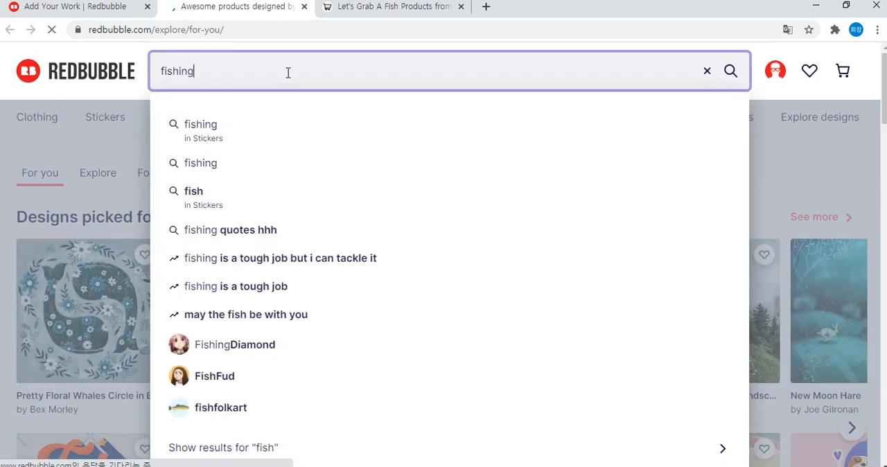
pyautogui.press('Return')
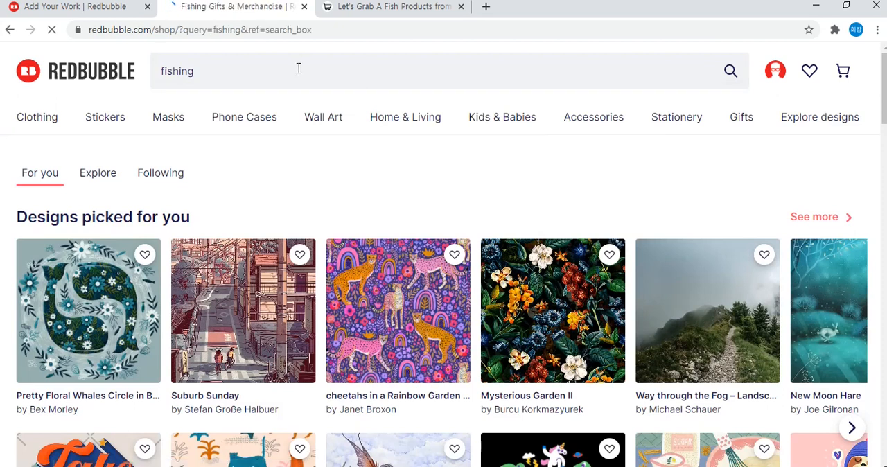
# Look through the fishing search results to compare the designs other artists are selling.
pyautogui.scroll(-1, 416, 111)
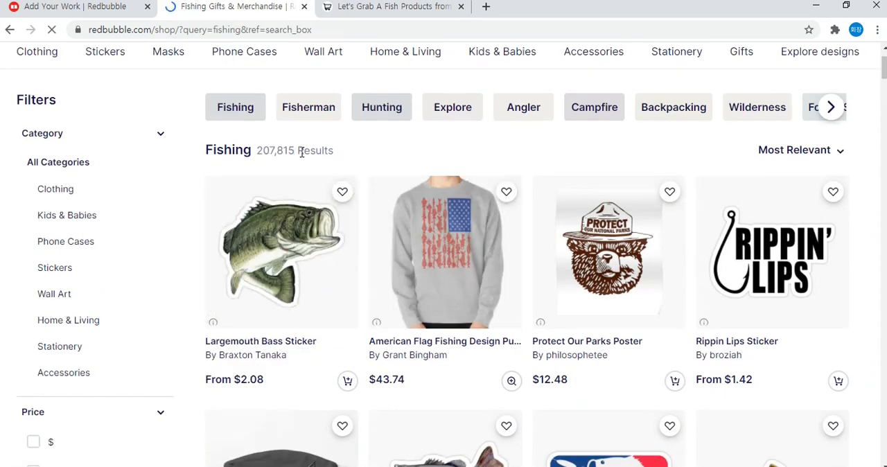
pyautogui.scroll(-3, 360, 145)
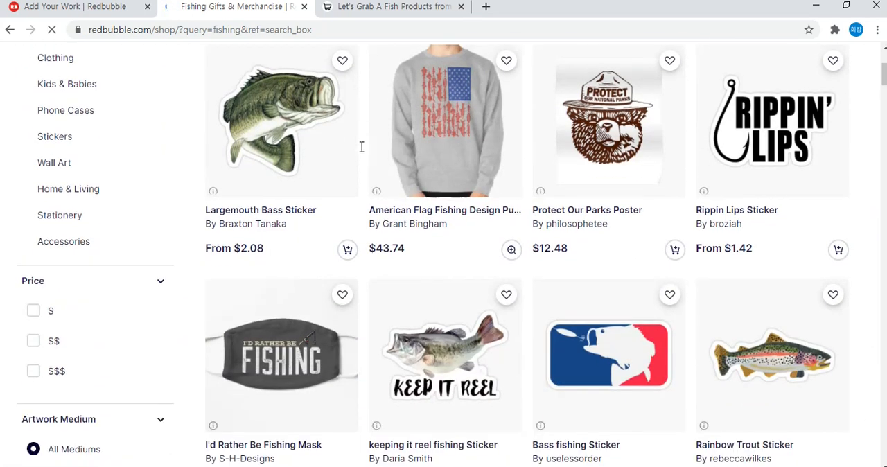
pyautogui.scroll(4, 361, 147)
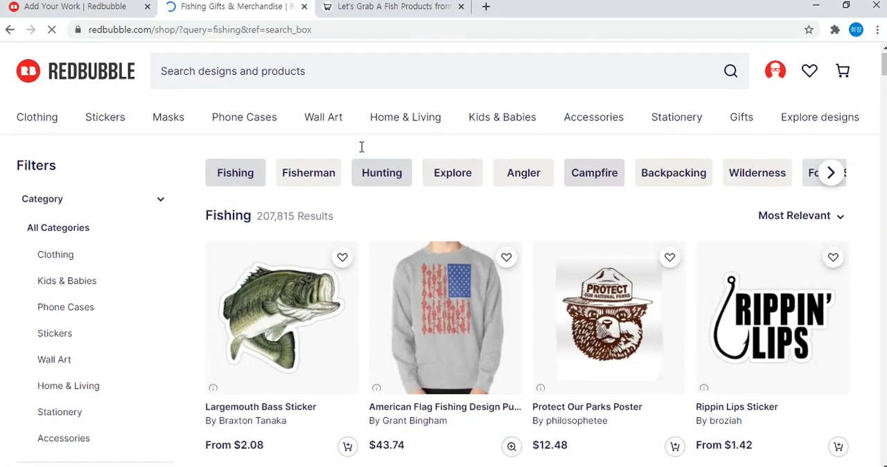
pyautogui.scroll(-1, 361, 147)
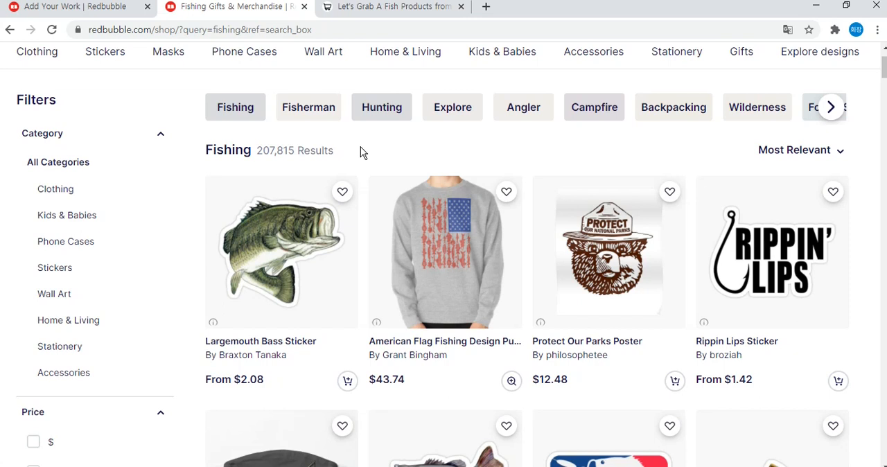
pyautogui.scroll(-1, 394, 147)
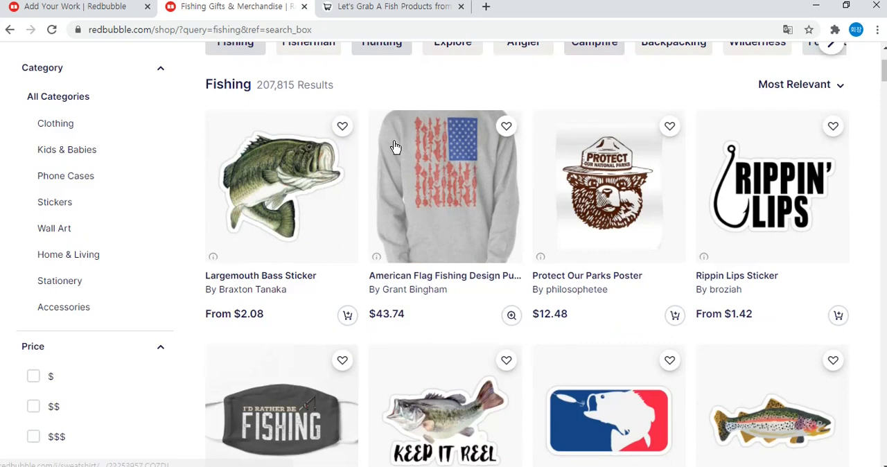
pyautogui.scroll(-1, 385, 154)
pyautogui.scroll(2, 388, 182)
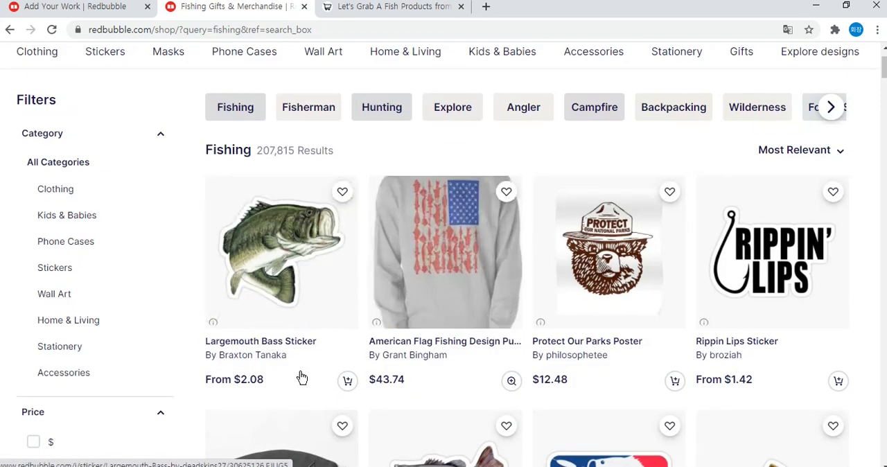
# Open the Largemouth Bass Sticker product and examine the sticker and product tags listed on its page.
pyautogui.click(277, 340)
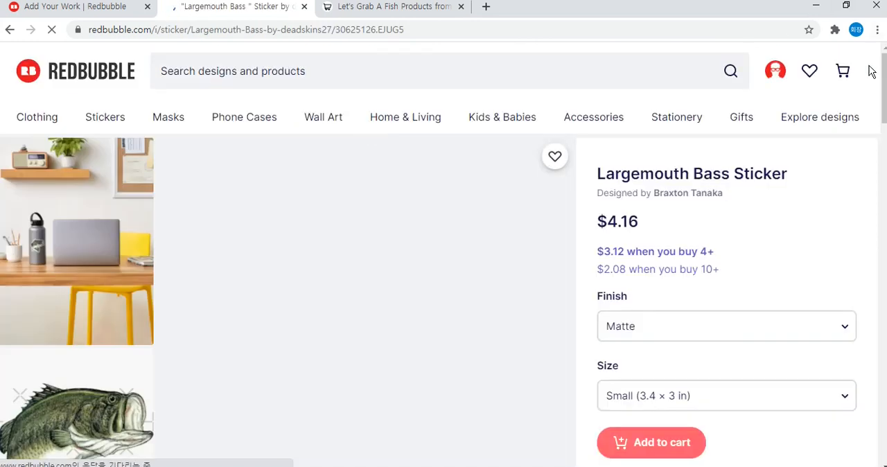
pyautogui.scroll(-9, 859, 159)
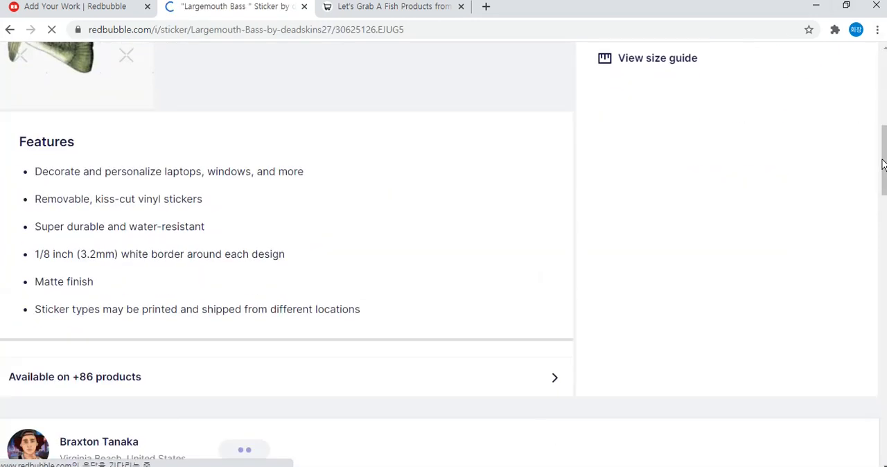
pyautogui.moveTo(877, 185); pyautogui.dragTo(880, 307)
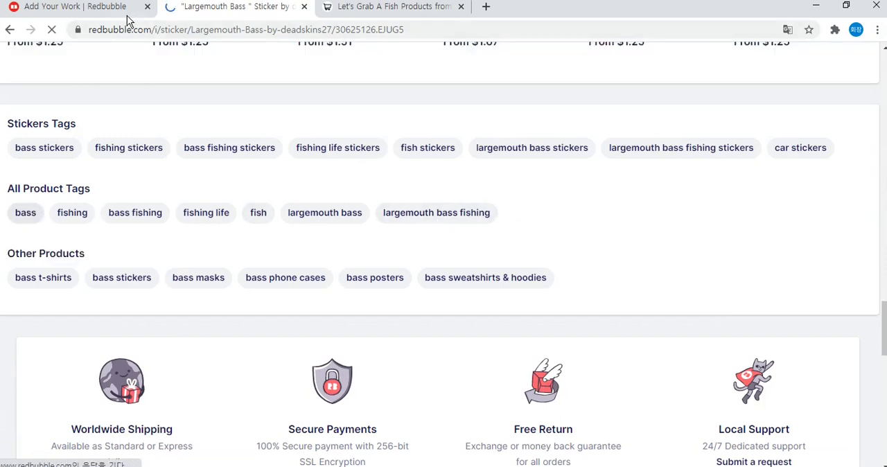
# Add "bass" from the sticker's product tags to the end of the new work's tags.
pyautogui.moveTo(39, 211); pyautogui.dragTo(21, 213)
pyautogui.rightClick(20, 214)
pyautogui.click(96, 196)
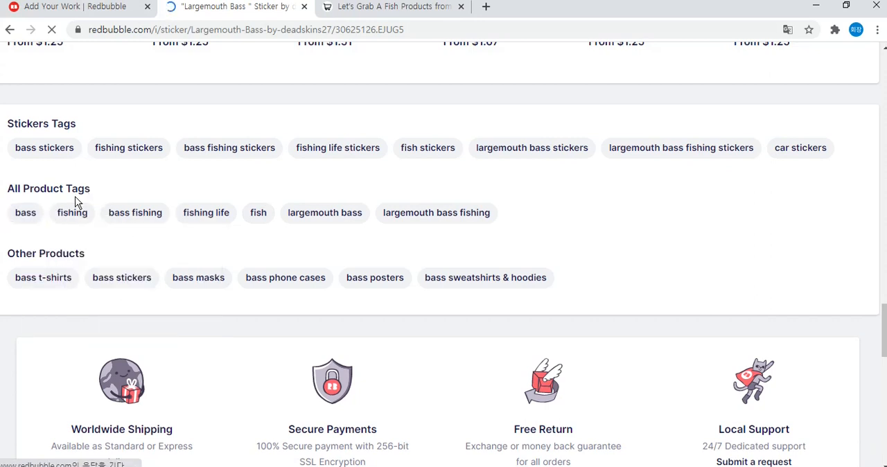
pyautogui.click(84, 10)
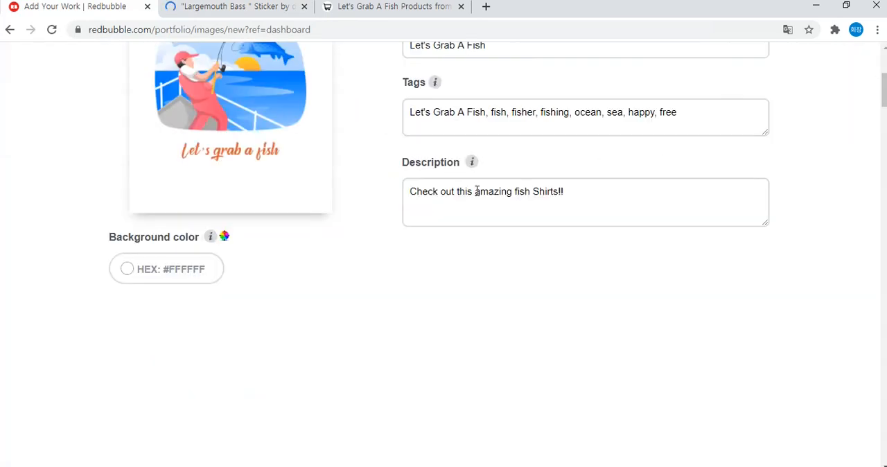
pyautogui.scroll(2, 477, 191)
pyautogui.click(697, 237)
pyautogui.write(', basss,')
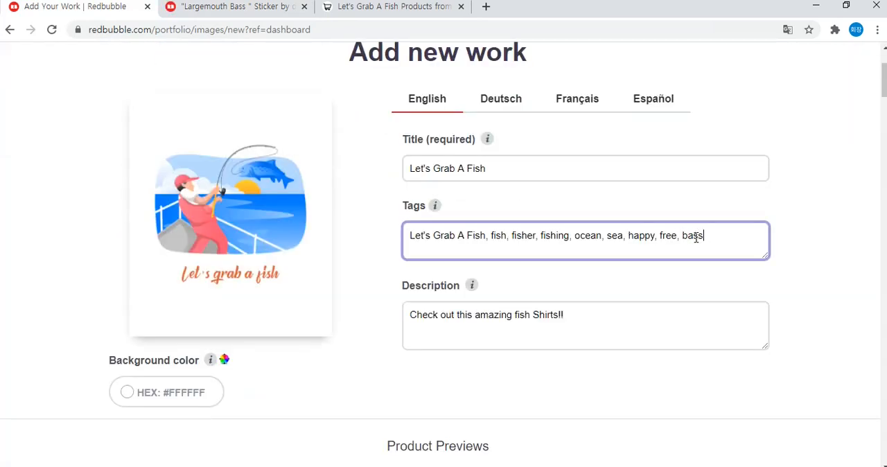
# Add the sticker page's product tags "bass fishing" and "fishing life" to the new work's tags.
pyautogui.click(239, 14)
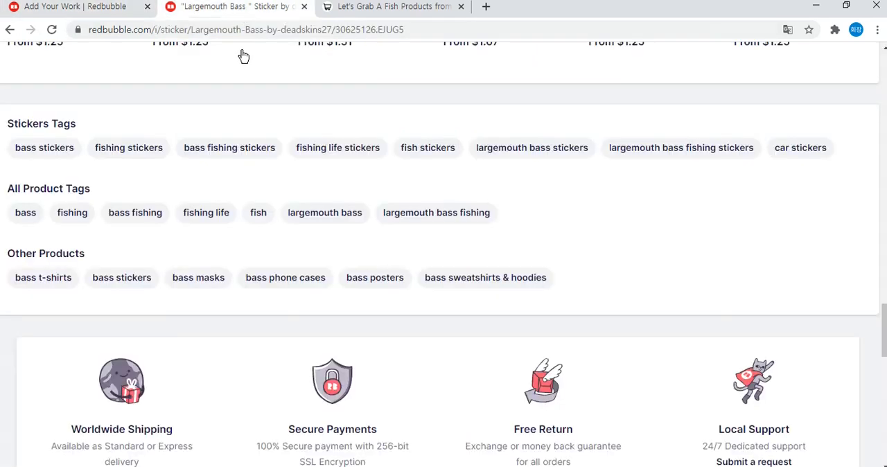
pyautogui.scroll(-2, 244, 85)
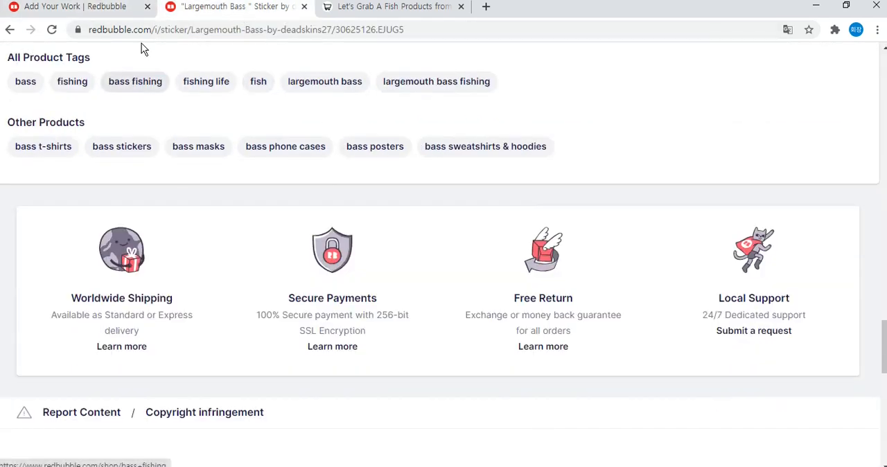
pyautogui.click(117, 11)
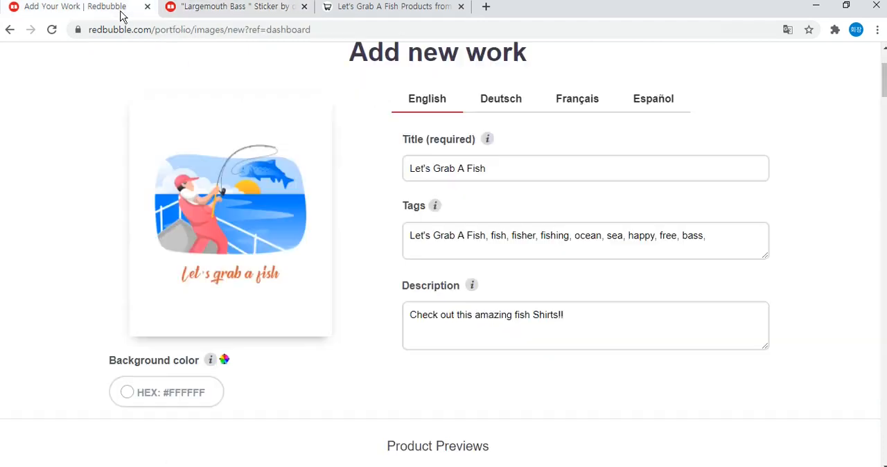
pyautogui.write('ass')
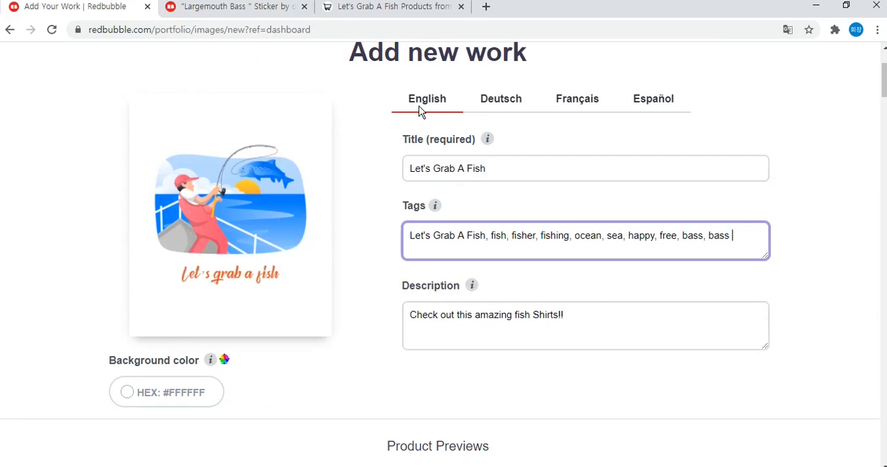
pyautogui.write(' fishigng, ')
pyautogui.write('fishing')
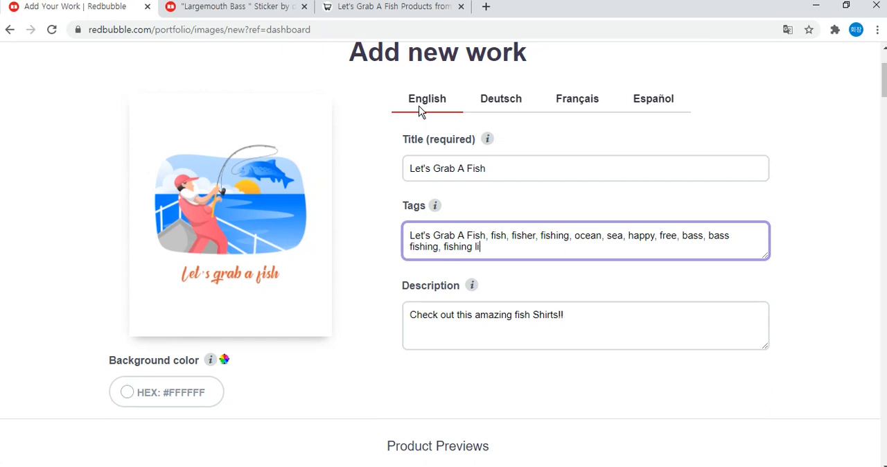
pyautogui.press('BackSpace')
pyautogui.write('ife')
pyautogui.click(247, 6)
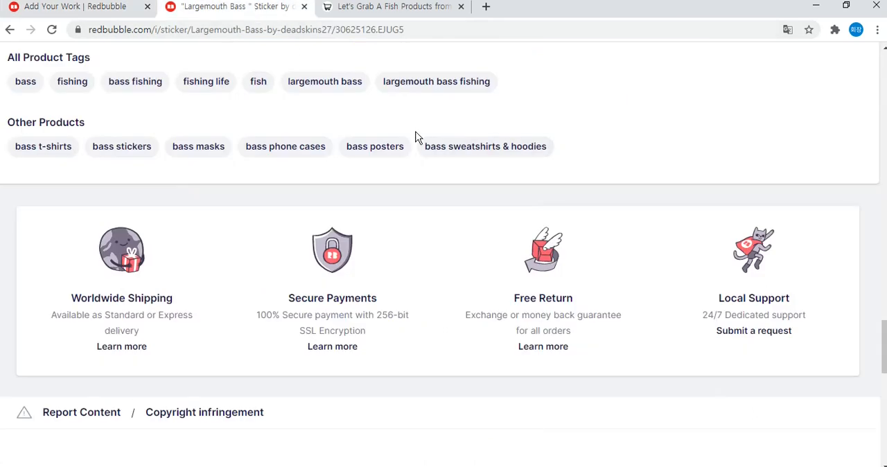
pyautogui.scroll(1, 417, 127)
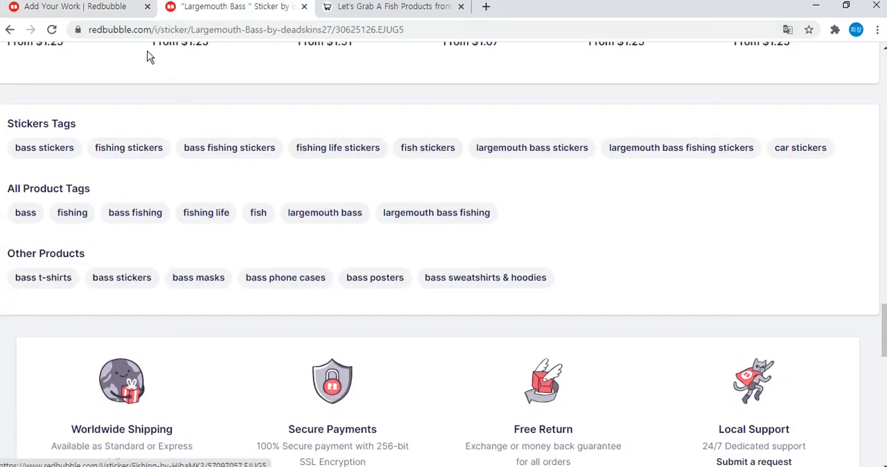
pyautogui.click(83, 8)
# Look through the product previews and toggle Standard Print Clothing off and back on.
pyautogui.scroll(-3, 445, 159)
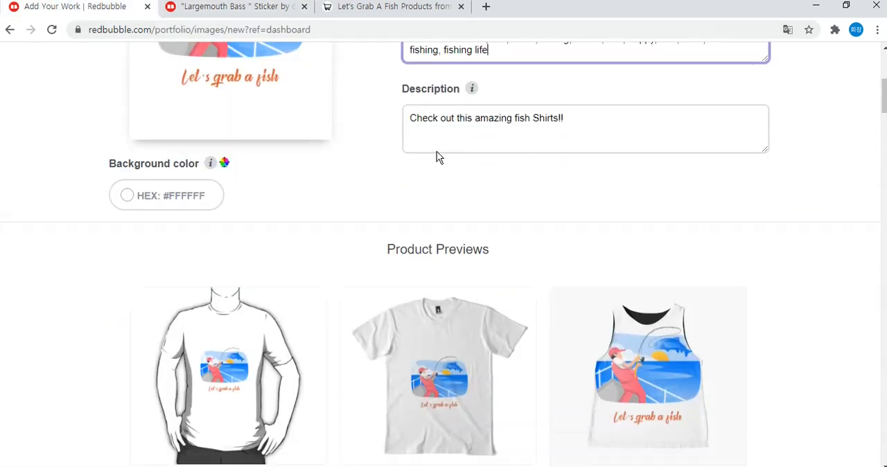
pyautogui.scroll(-2, 390, 154)
pyautogui.scroll(-8, 389, 160)
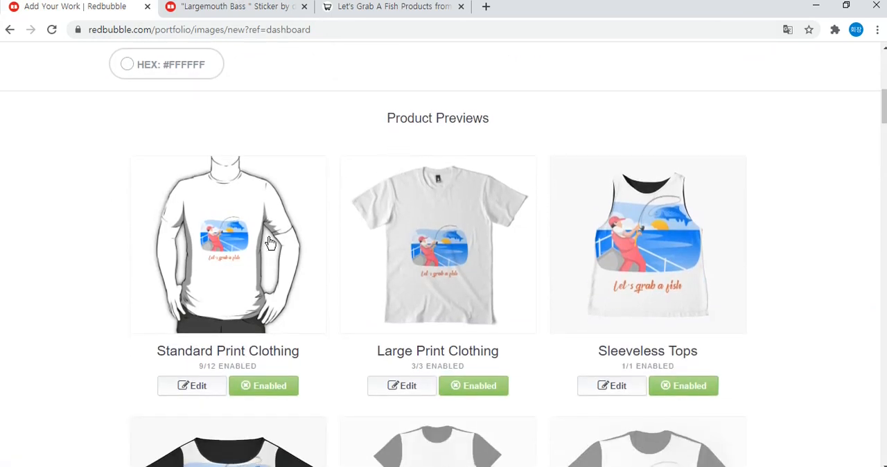
pyautogui.scroll(-14, 554, 218)
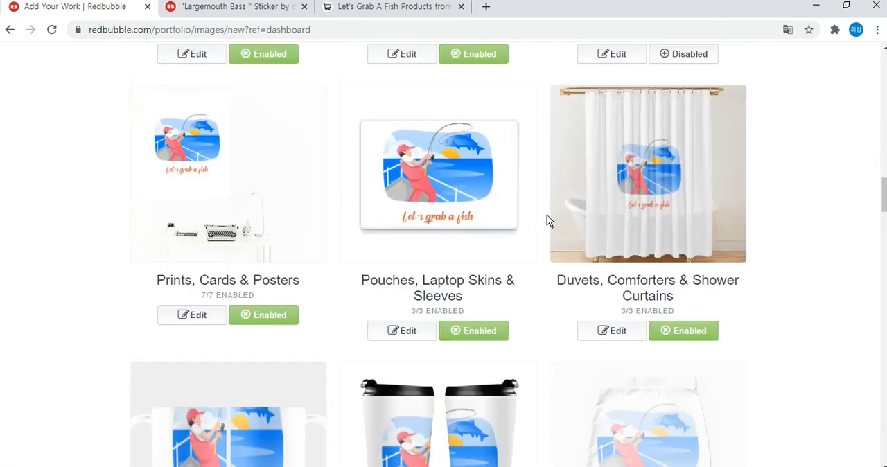
pyautogui.moveTo(884, 221); pyautogui.dragTo(885, 110)
pyautogui.scroll(-1, 877, 115)
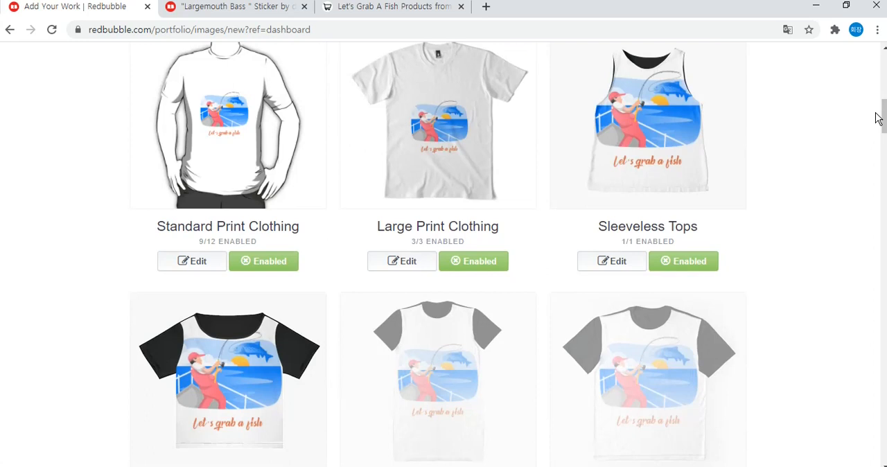
pyautogui.click(291, 263)
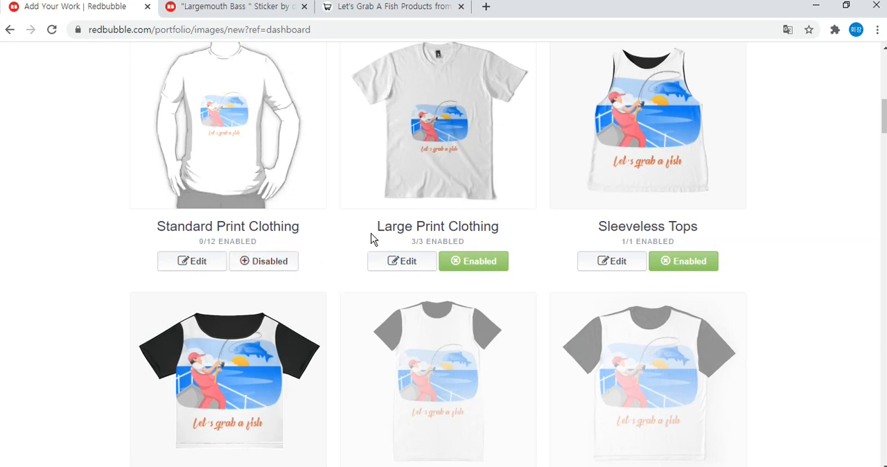
pyautogui.click(291, 261)
# Enable the Graphic T-Shirt Dresses and Graphic T-Shirts products for the design.
pyautogui.scroll(-3, 331, 235)
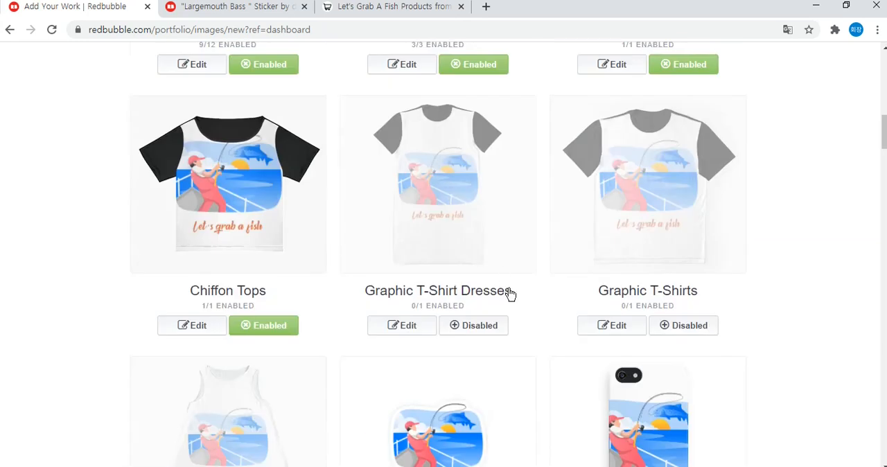
pyautogui.click(506, 329)
pyautogui.click(695, 325)
# Edit Standard Print Clothing, enlarging the design to 67% and moving it higher in the print area.
pyautogui.scroll(3, 764, 263)
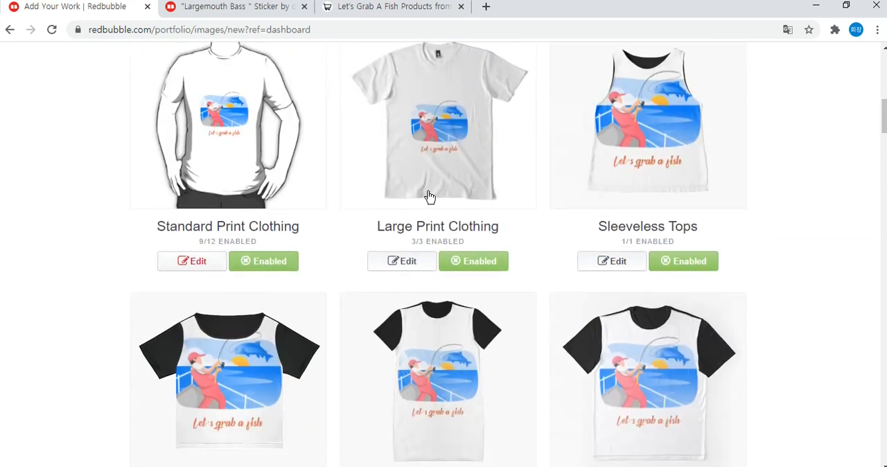
pyautogui.scroll(-3, 746, 170)
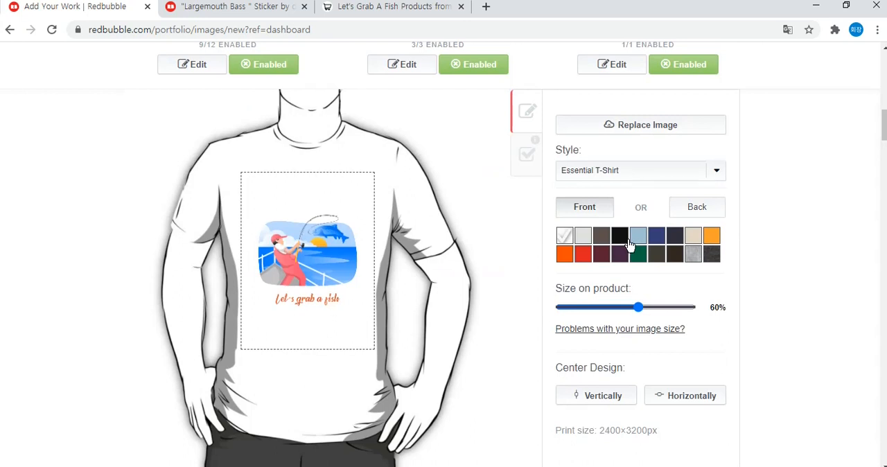
pyautogui.moveTo(637, 309); pyautogui.dragTo(648, 311)
pyautogui.moveTo(349, 288); pyautogui.dragTo(343, 256)
# Set the Essential T-Shirt's colour to black.
pyautogui.click(619, 237)
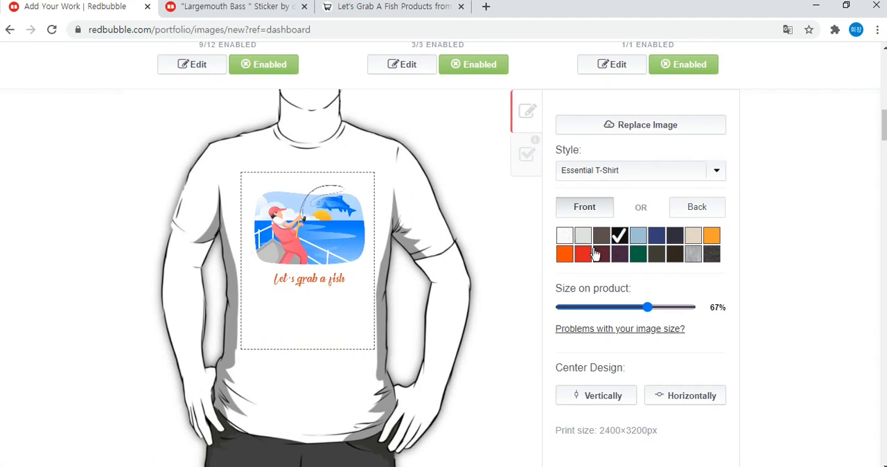
pyautogui.click(567, 238)
pyautogui.click(618, 237)
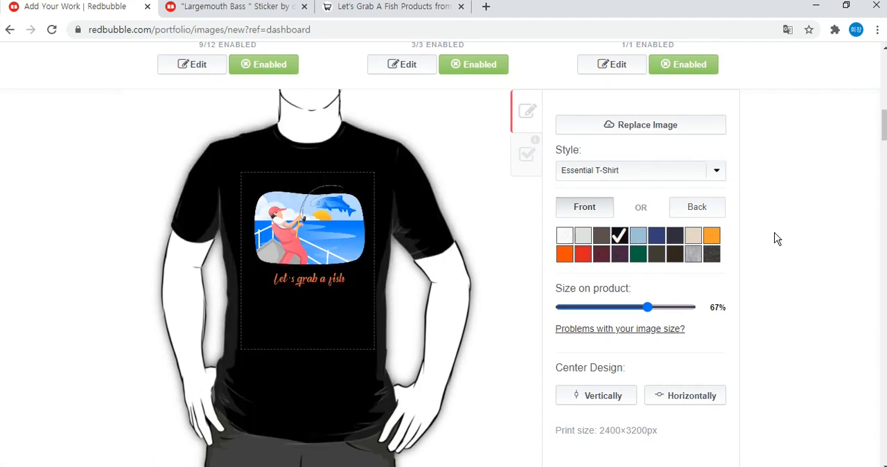
# Center the design vertically and horizontally on the T-shirt, and raise it near the upper edge of the print area.
pyautogui.scroll(-1, 776, 238)
pyautogui.moveTo(564, 303); pyautogui.dragTo(617, 330)
pyautogui.click(610, 335)
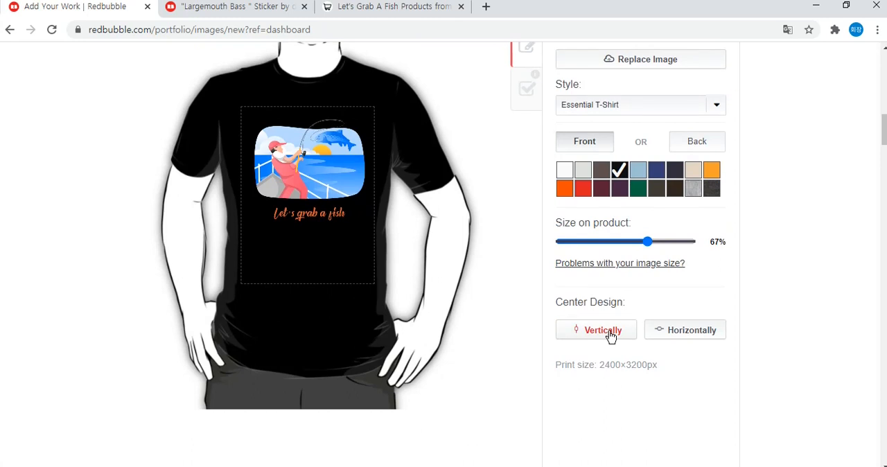
pyautogui.click(610, 336)
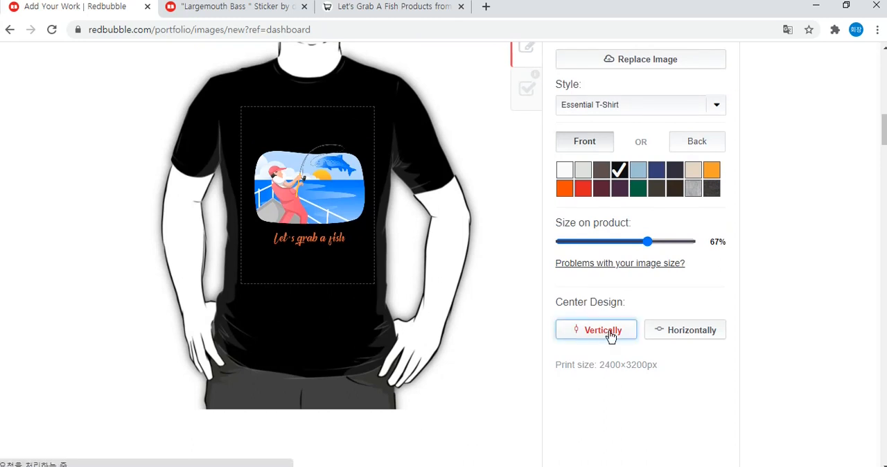
pyautogui.click(693, 340)
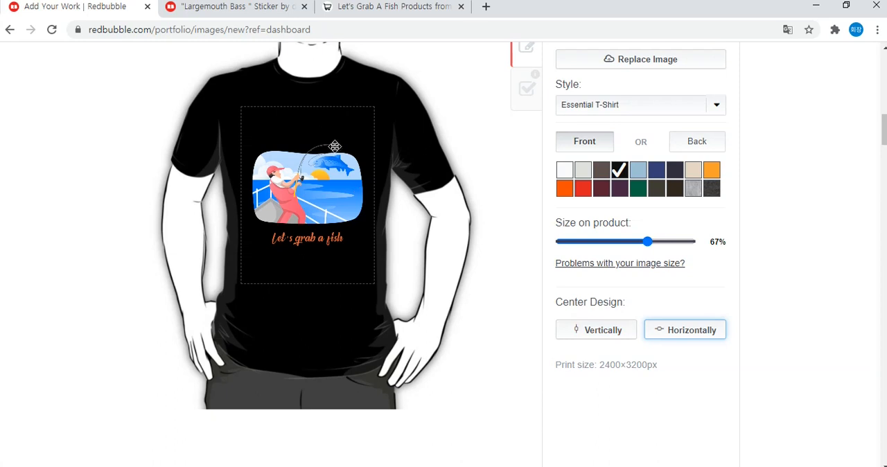
pyautogui.moveTo(884, 135); pyautogui.dragTo(884, 137)
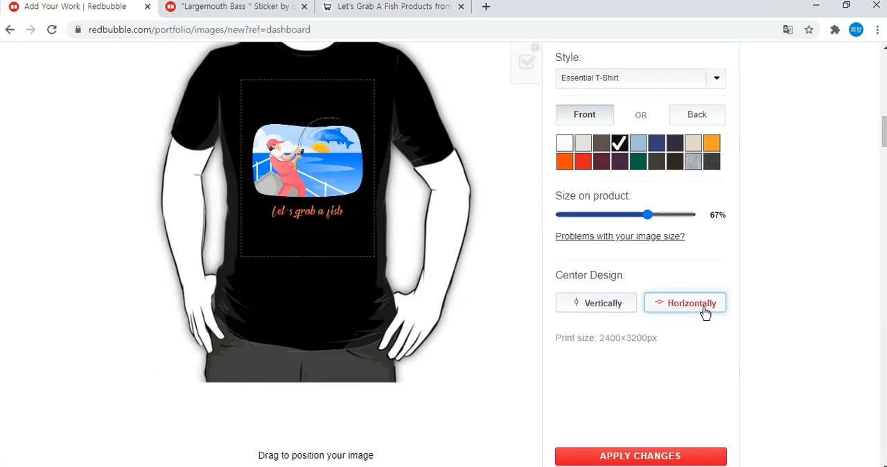
pyautogui.moveTo(336, 173); pyautogui.dragTo(340, 145)
pyautogui.moveTo(885, 130); pyautogui.dragTo(884, 128)
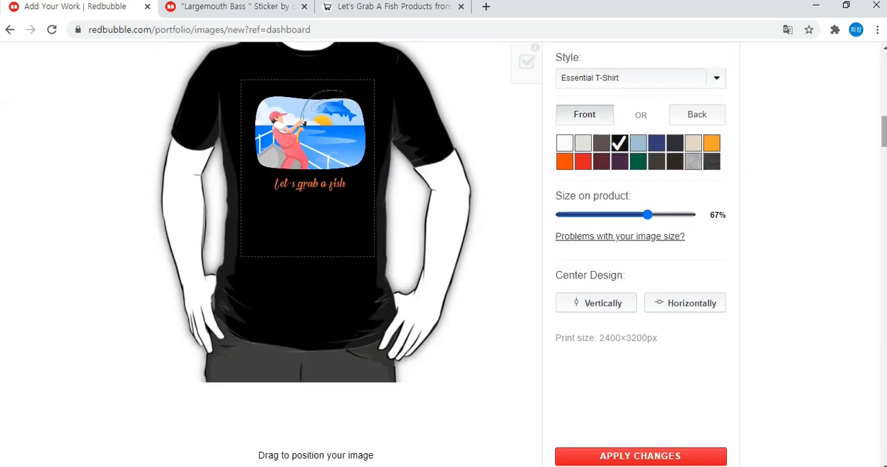
# Examine which Standard Print Clothing styles are available and the markup percentage for each.
pyautogui.scroll(2, 830, 118)
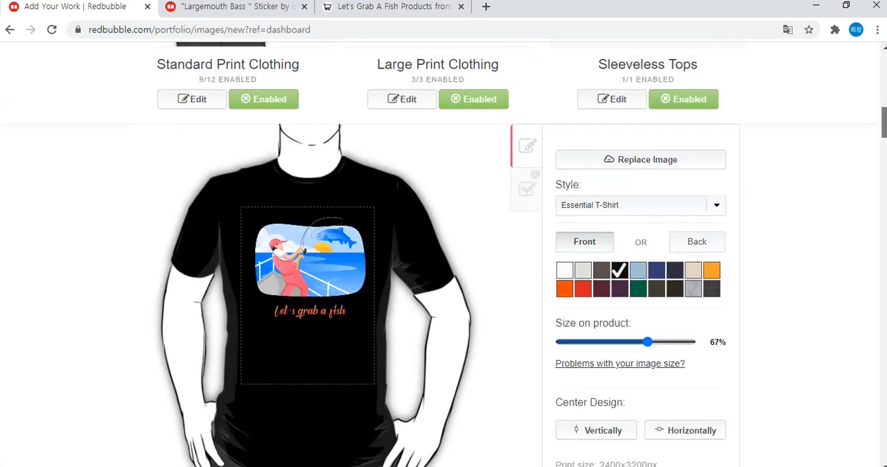
pyautogui.click(525, 194)
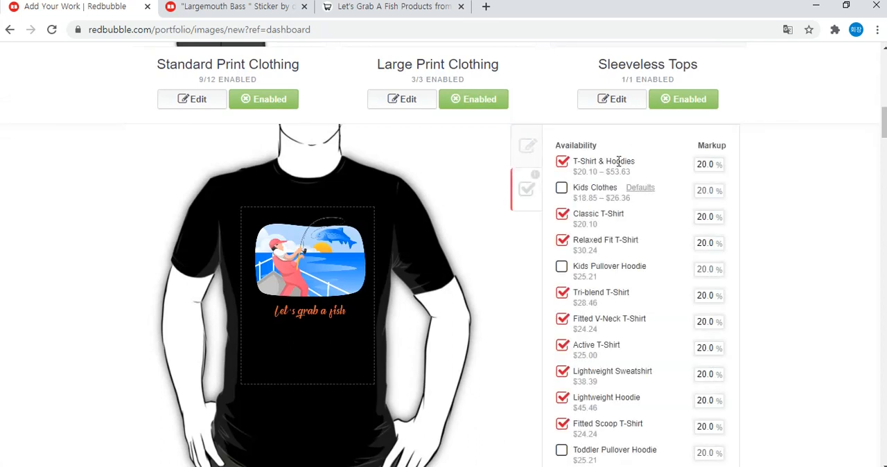
pyautogui.scroll(-1, 763, 151)
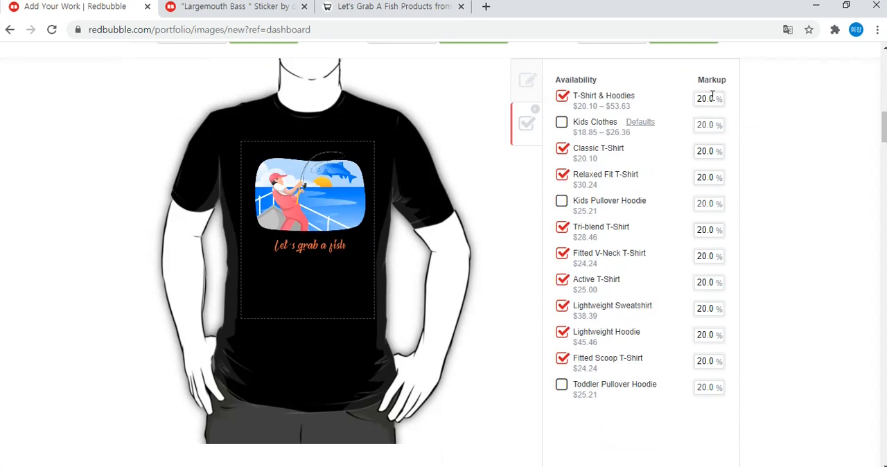
pyautogui.moveTo(697, 78); pyautogui.dragTo(734, 78)
pyautogui.click(732, 87)
pyautogui.click(716, 100)
pyautogui.click(716, 123)
pyautogui.click(712, 152)
pyautogui.click(711, 182)
pyautogui.click(715, 211)
pyautogui.doubleClick(709, 82)
# Return to the Standard Print Clothing design settings and apply the changes.
pyautogui.click(528, 79)
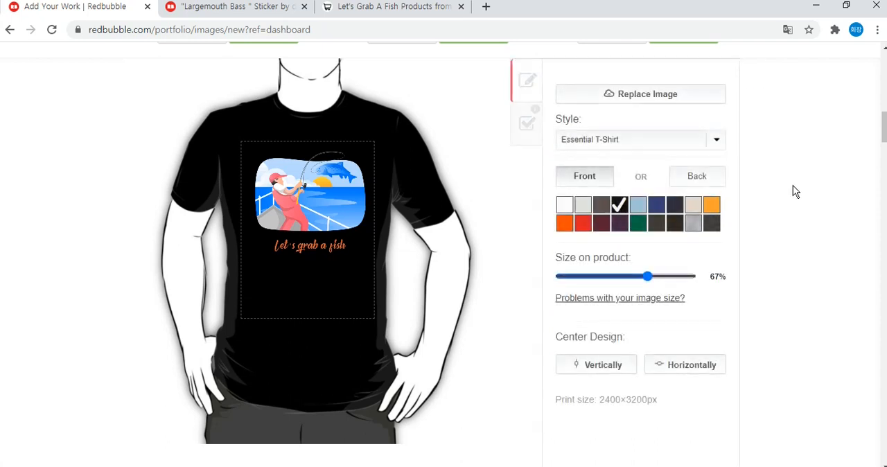
pyautogui.scroll(-2, 793, 187)
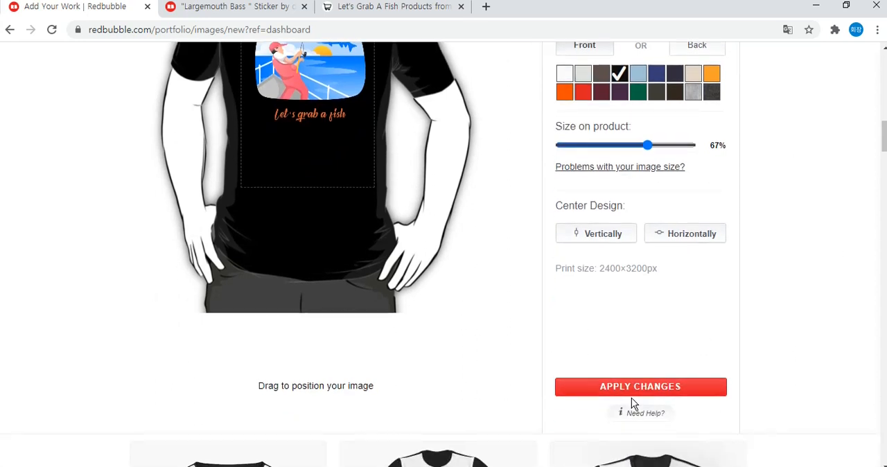
pyautogui.click(635, 394)
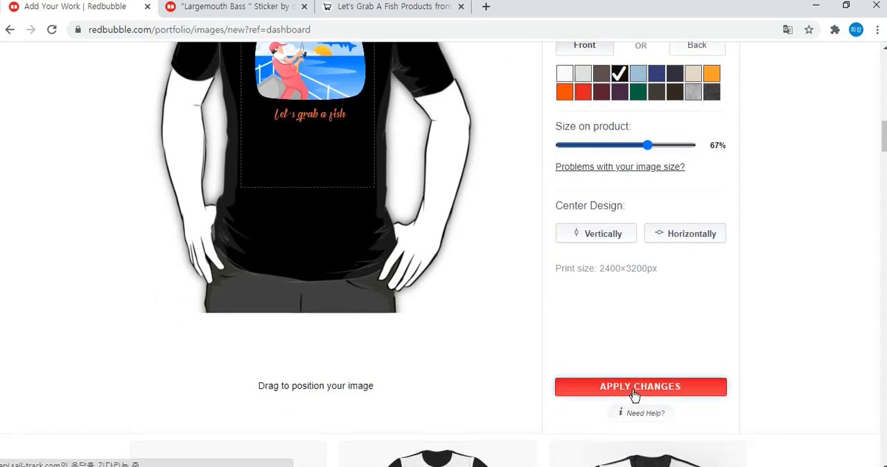
# Look through the remaining product previews, from tops and dresses to mugs and skirts, checking which are enabled or disabled.
pyautogui.scroll(2, 790, 249)
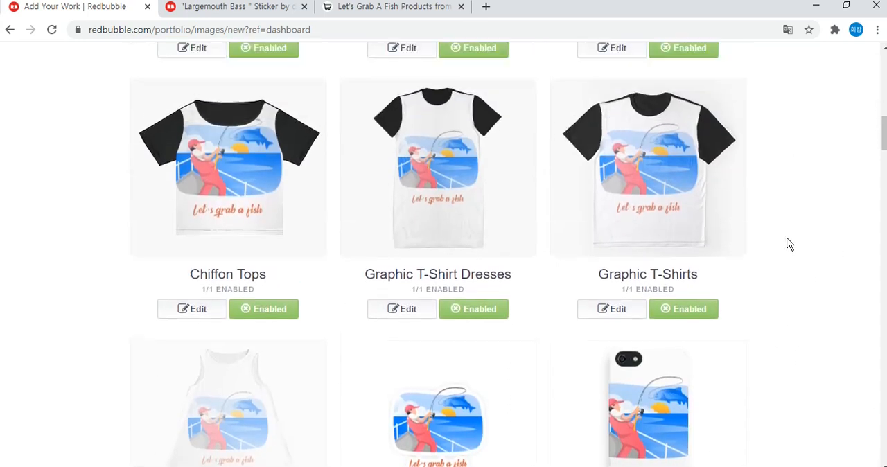
pyautogui.scroll(4, 783, 201)
pyautogui.scroll(-5, 594, 178)
pyautogui.scroll(1, 610, 202)
pyautogui.scroll(-4, 613, 194)
pyautogui.scroll(1, 619, 184)
pyautogui.scroll(-3, 616, 181)
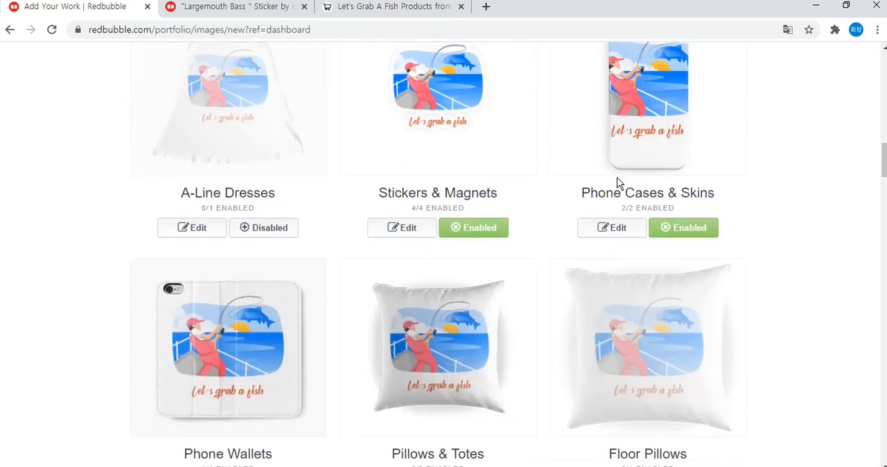
pyautogui.scroll(2, 540, 192)
pyautogui.moveTo(183, 190); pyautogui.dragTo(293, 192)
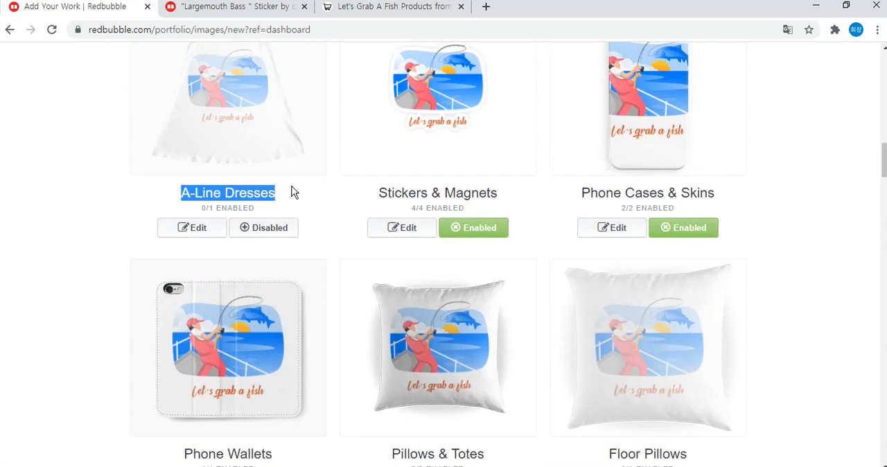
pyautogui.click(347, 171)
pyautogui.scroll(-8, 346, 170)
pyautogui.scroll(-2, 350, 171)
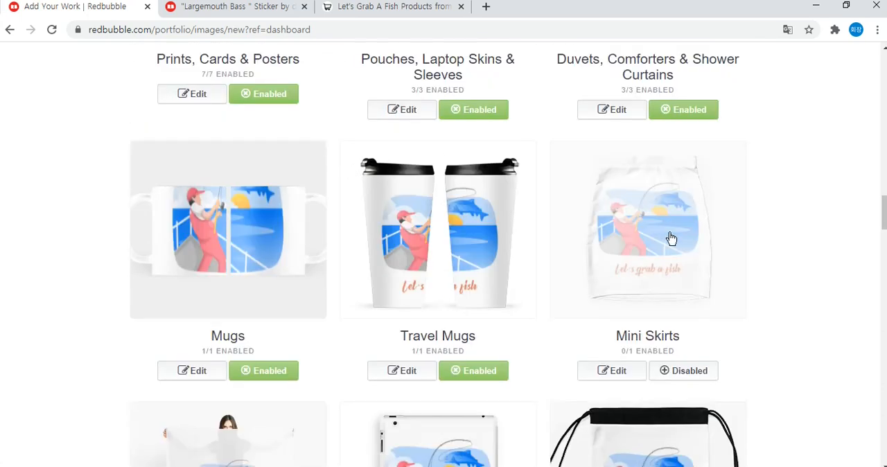
# Review the remaining standard product previews and disable the Jigsaw Puzzles product.
pyautogui.scroll(-3, 803, 324)
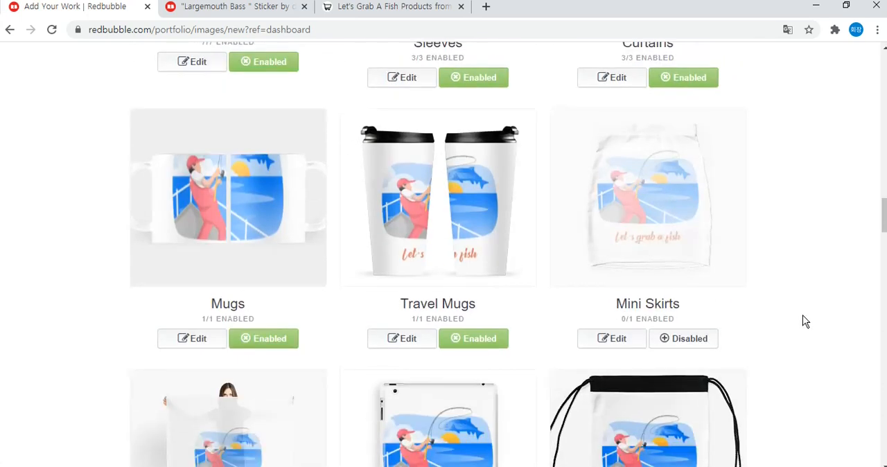
pyautogui.scroll(3, 794, 291)
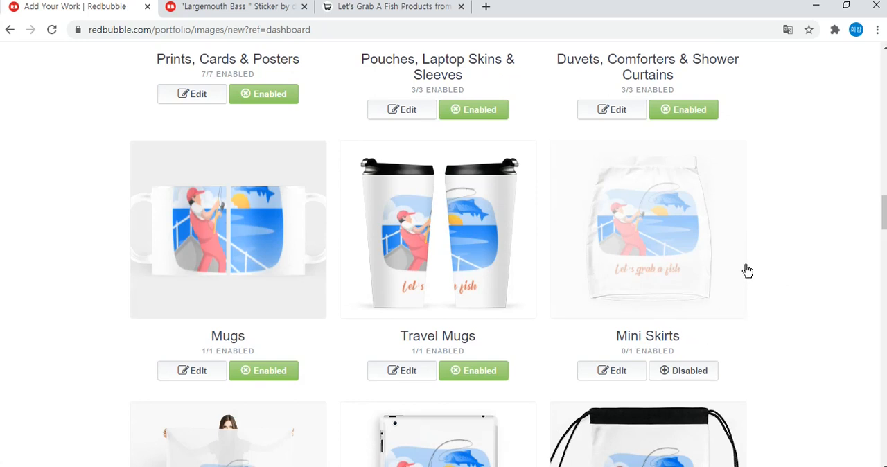
pyautogui.scroll(-6, 762, 270)
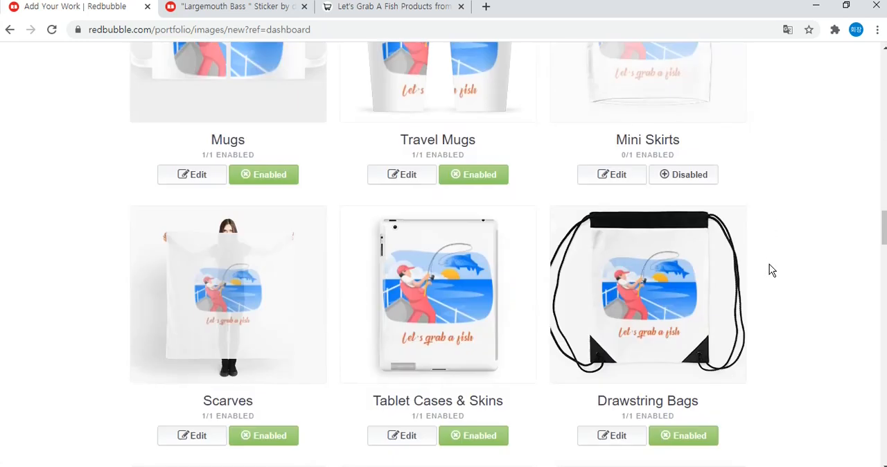
pyautogui.scroll(-6, 777, 261)
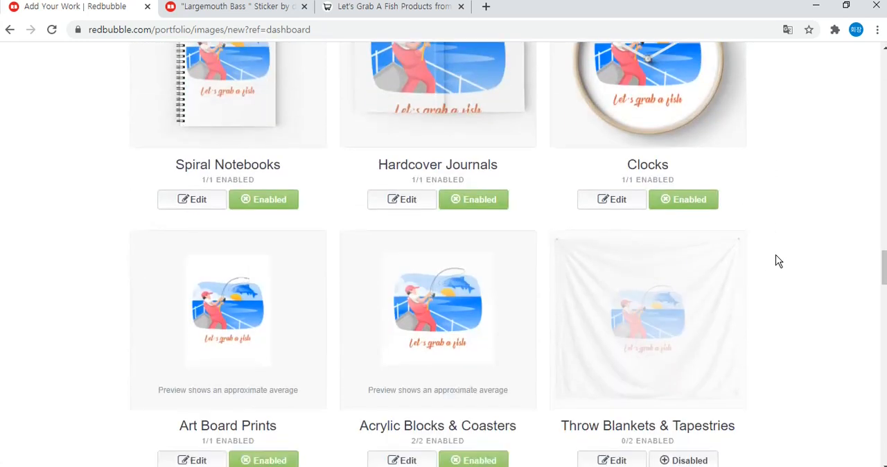
pyautogui.scroll(-6, 778, 260)
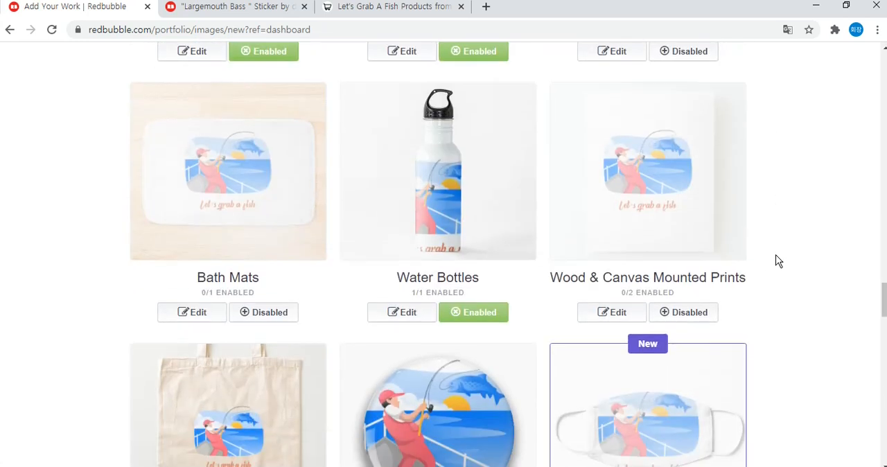
pyautogui.scroll(1, 778, 259)
pyautogui.scroll(-1, 778, 258)
pyautogui.click(478, 300)
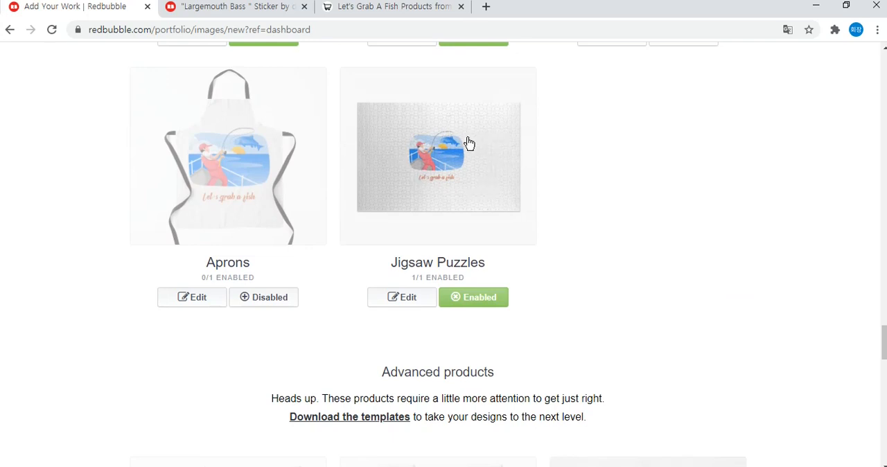
pyautogui.click(489, 305)
# Open the Large Print Clothing design settings for the Premium T-Shirt.
pyautogui.scroll(15, 619, 283)
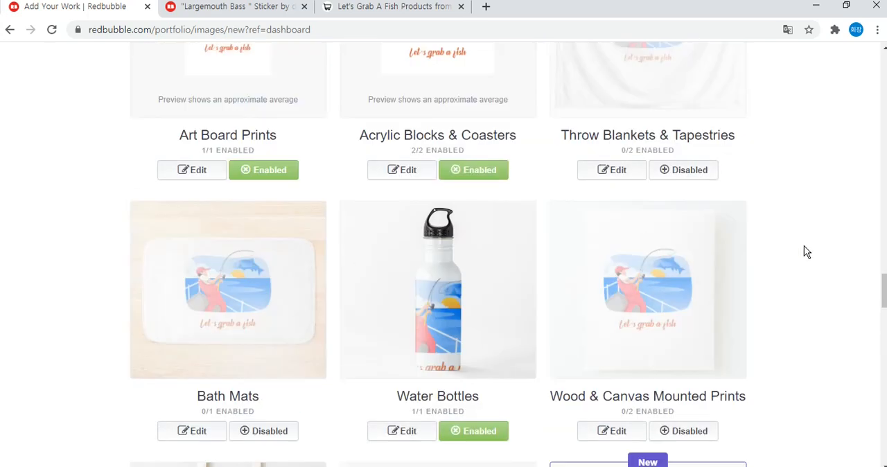
pyautogui.moveTo(883, 261); pyautogui.dragTo(884, 99)
pyautogui.scroll(-3, 883, 98)
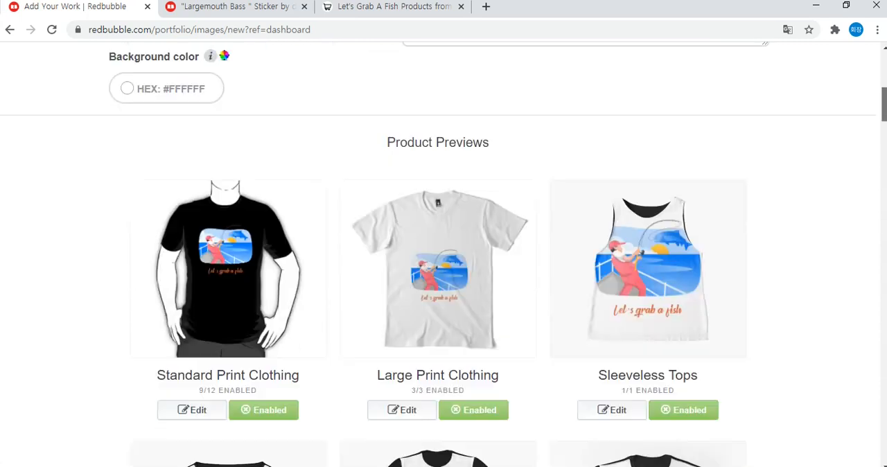
pyautogui.scroll(-3, 649, 181)
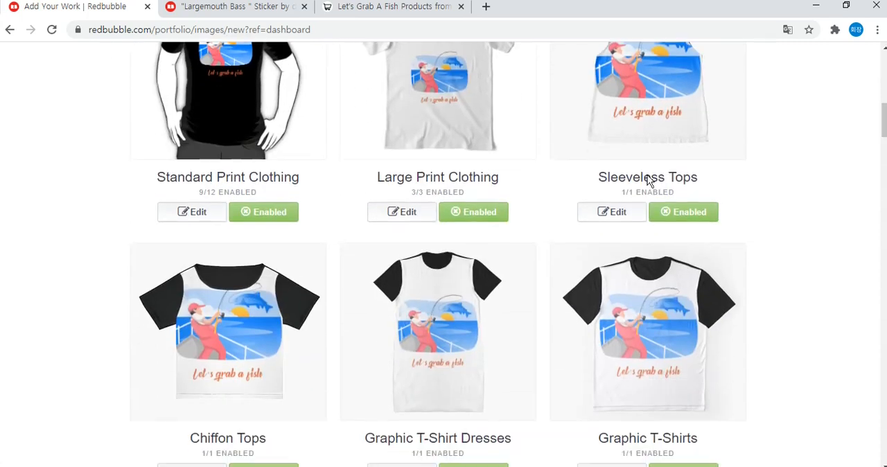
pyautogui.click(431, 212)
pyautogui.scroll(-1, 828, 128)
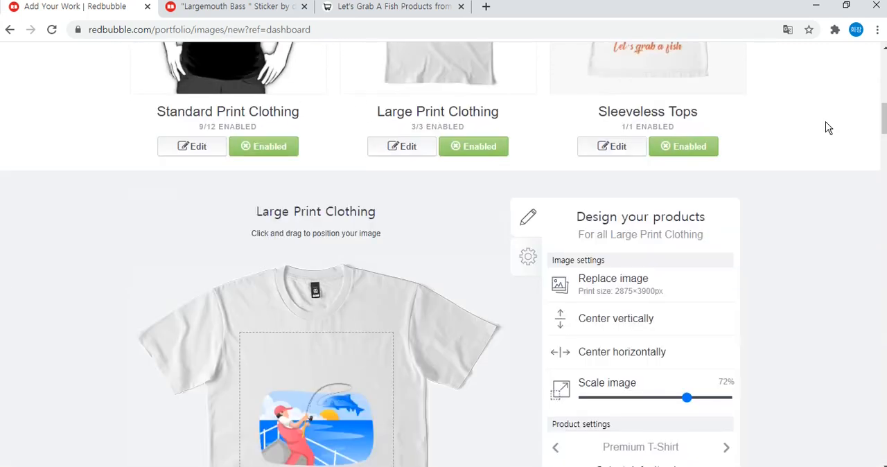
pyautogui.scroll(-2, 828, 127)
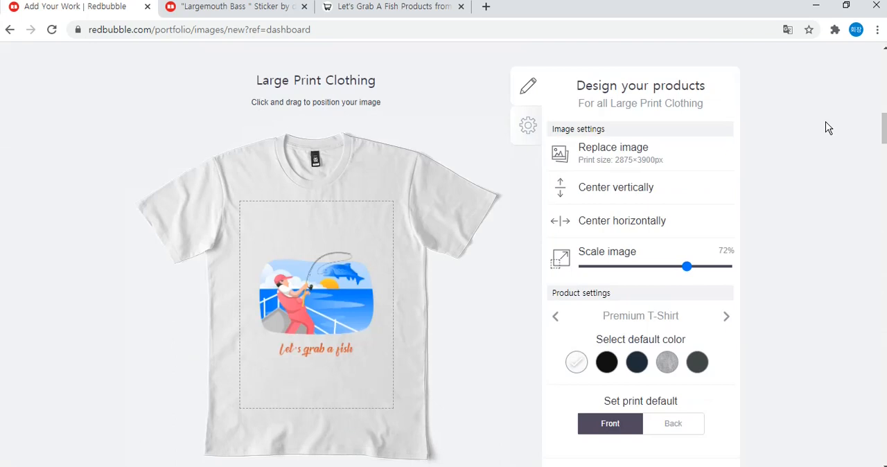
pyautogui.scroll(-1, 829, 127)
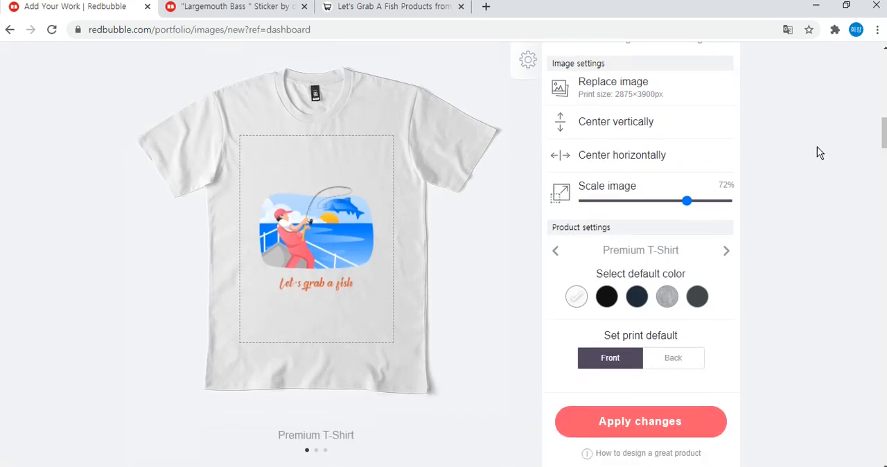
# Reduce the browser's page zoom to below 80% so more of the product editor fits in view.
pyautogui.click(878, 30)
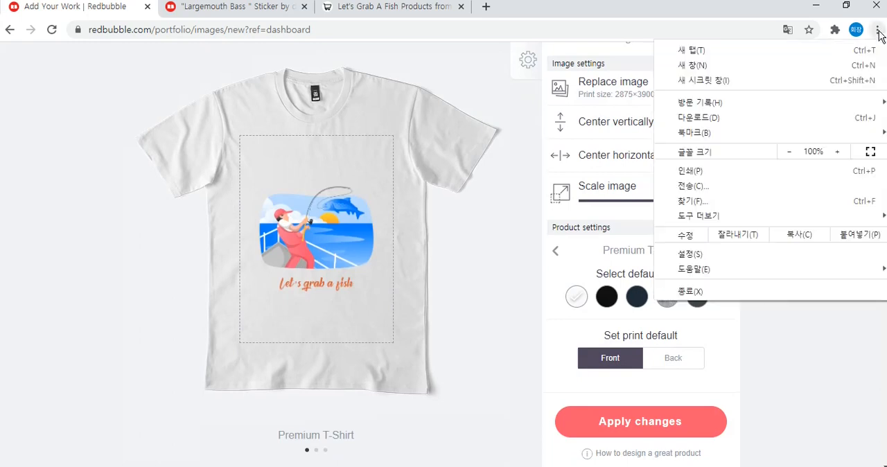
pyautogui.click(788, 152)
pyautogui.click(789, 152)
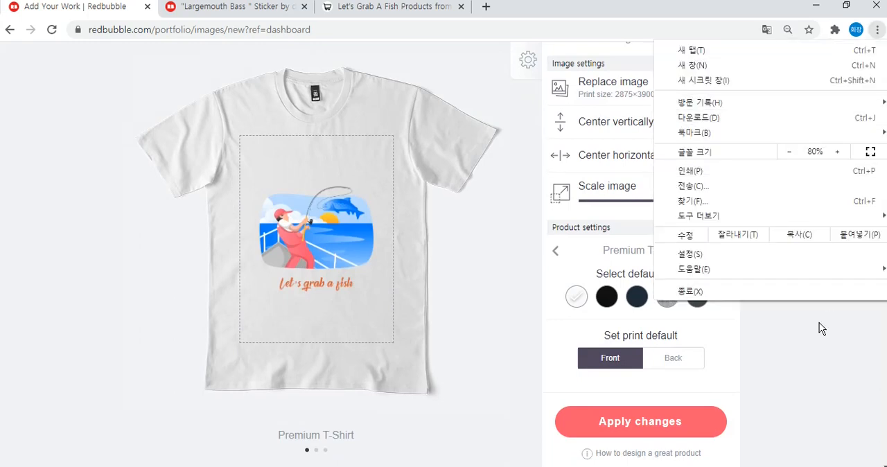
pyautogui.click(828, 366)
pyautogui.scroll(6, 806, 223)
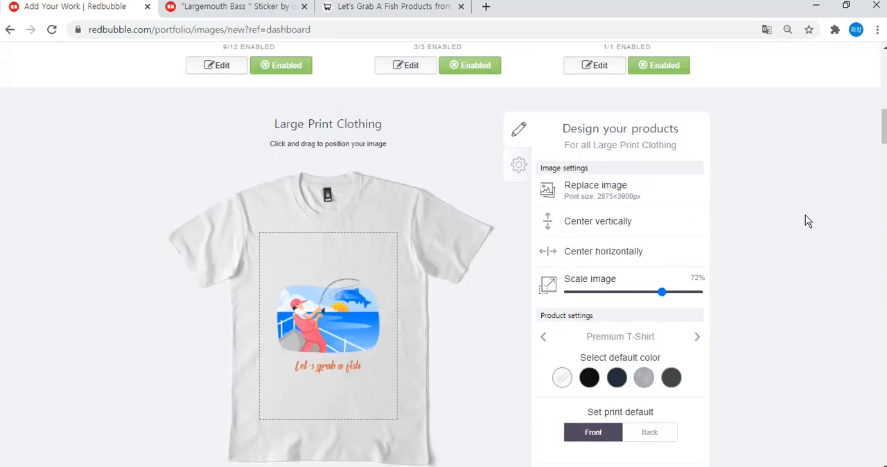
pyautogui.click(877, 29)
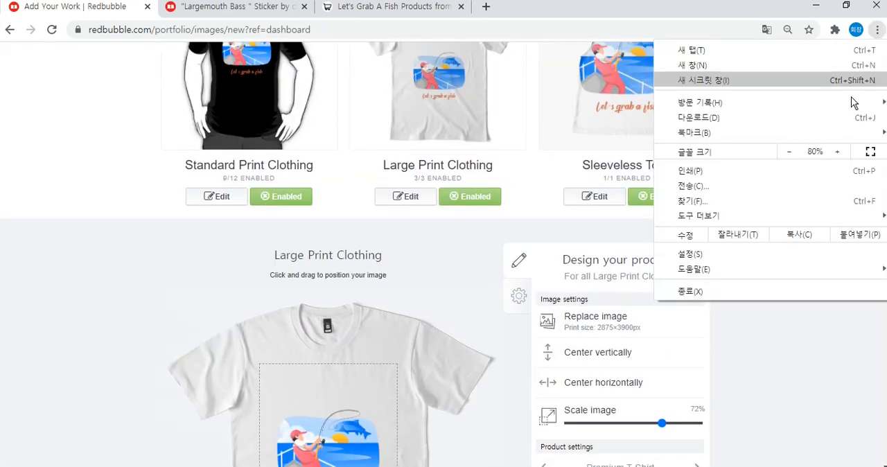
pyautogui.click(789, 152)
pyautogui.click(830, 323)
# Raise the design on the Large Print Clothing shirt, make gray its default color, and apply the changes.
pyautogui.scroll(-3, 877, 133)
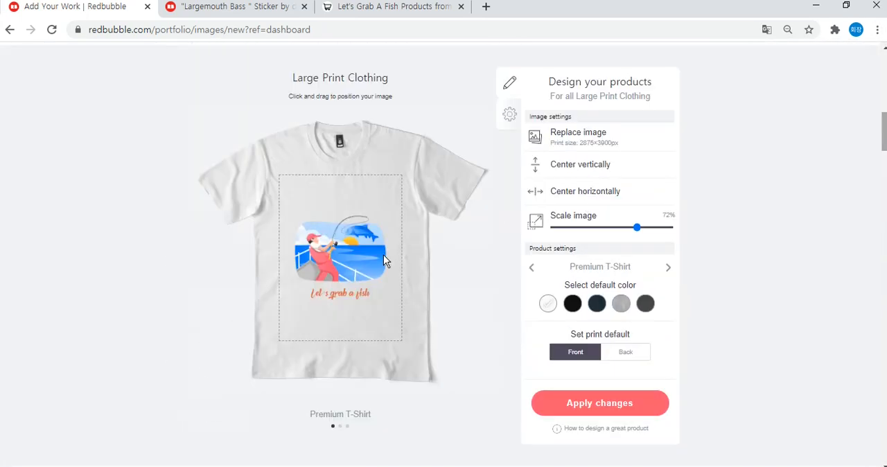
pyautogui.hotkey('ctrl', '-')
pyautogui.moveTo(372, 231); pyautogui.dragTo(371, 199)
pyautogui.click(590, 368)
# Scale down the design on the Sleeveless Tops, nudge it slightly upward, and apply the changes.
pyautogui.click(568, 374)
pyautogui.scroll(-5, 568, 374)
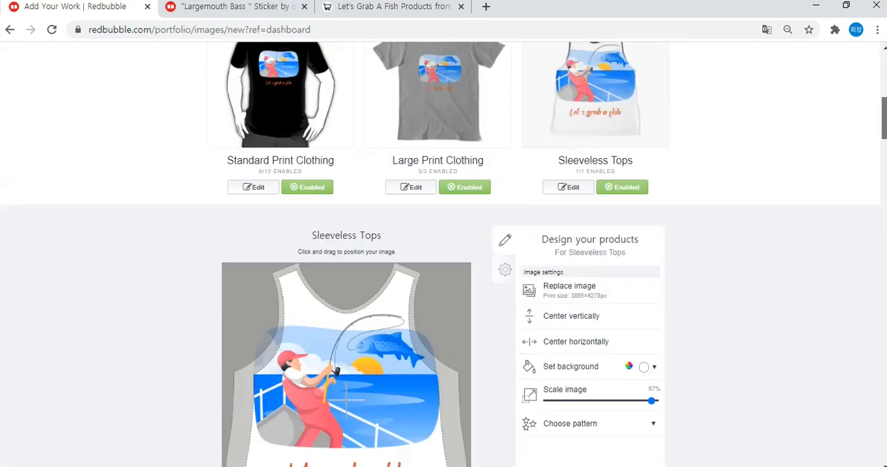
pyautogui.moveTo(654, 257); pyautogui.dragTo(614, 257)
pyautogui.moveTo(403, 270); pyautogui.dragTo(404, 262)
pyautogui.scroll(1, 403, 262)
pyautogui.click(594, 446)
# Scale down the design on the Chiffon Tops and apply the changes.
pyautogui.scroll(-3, 722, 214)
pyautogui.scroll(1, 722, 214)
pyautogui.click(254, 177)
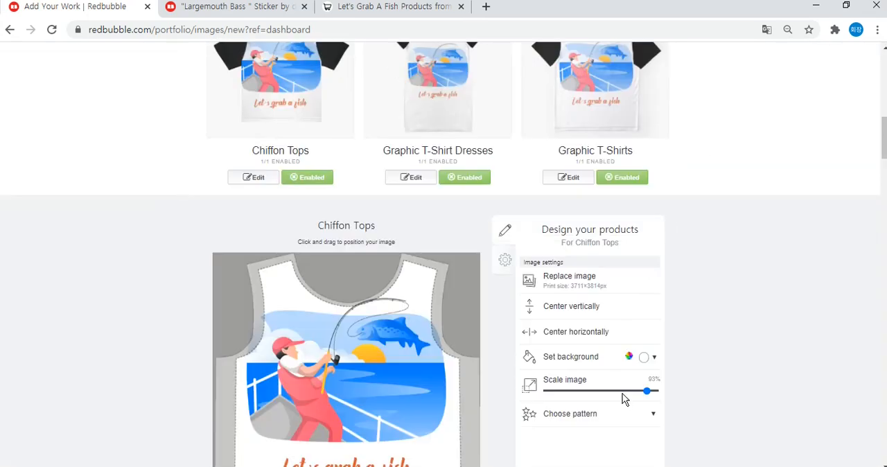
pyautogui.moveTo(647, 390); pyautogui.dragTo(622, 392)
pyautogui.click(590, 429)
# Open the Graphic T-Shirt Dresses design settings and apply the changes.
pyautogui.click(411, 244)
pyautogui.scroll(-3, 760, 254)
pyautogui.click(590, 368)
# Set the Graphic T-Shirts design scale to 72% and apply the changes.
pyautogui.click(580, 182)
pyautogui.scroll(-2, 580, 182)
pyautogui.moveTo(638, 288); pyautogui.dragTo(624, 288)
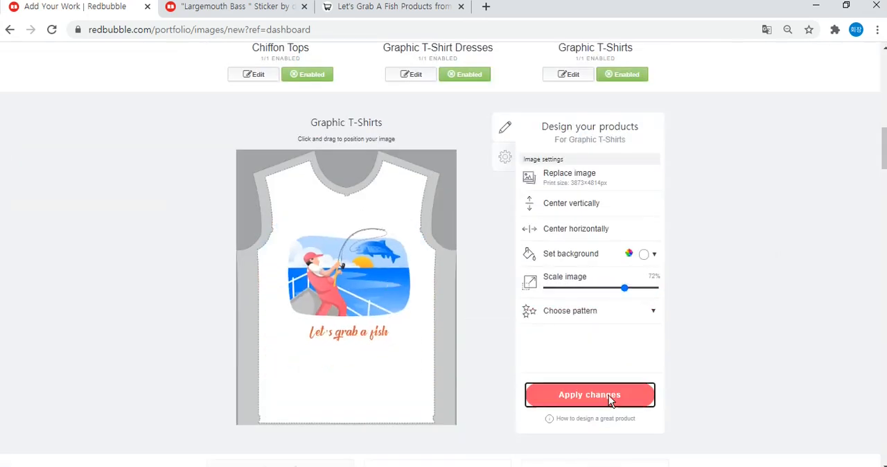
pyautogui.click(556, 397)
# Scale down the design on two further products listed below Graphic T-Shirts, applying the changes to each.
pyautogui.scroll(-1, 569, 184)
pyautogui.click(570, 182)
pyautogui.scroll(-2, 762, 254)
pyautogui.moveTo(591, 418); pyautogui.dragTo(566, 418)
pyautogui.scroll(-3, 763, 311)
pyautogui.click(589, 315)
pyautogui.scroll(-5, 808, 246)
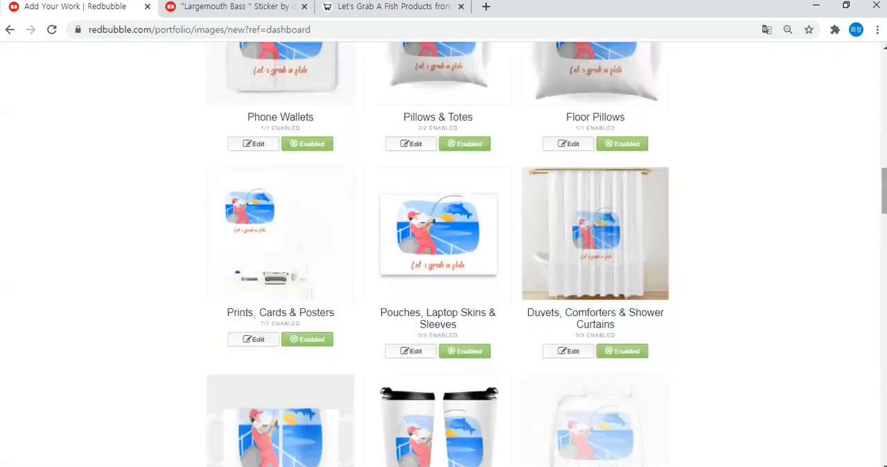
pyautogui.click(253, 260)
pyautogui.scroll(-3, 858, 268)
pyautogui.moveTo(595, 176); pyautogui.dragTo(563, 177)
pyautogui.scroll(-1, 648, 277)
pyautogui.click(647, 419)
# Scale down the design on the Hardcover Journals and apply the changes.
pyautogui.scroll(-4, 648, 374)
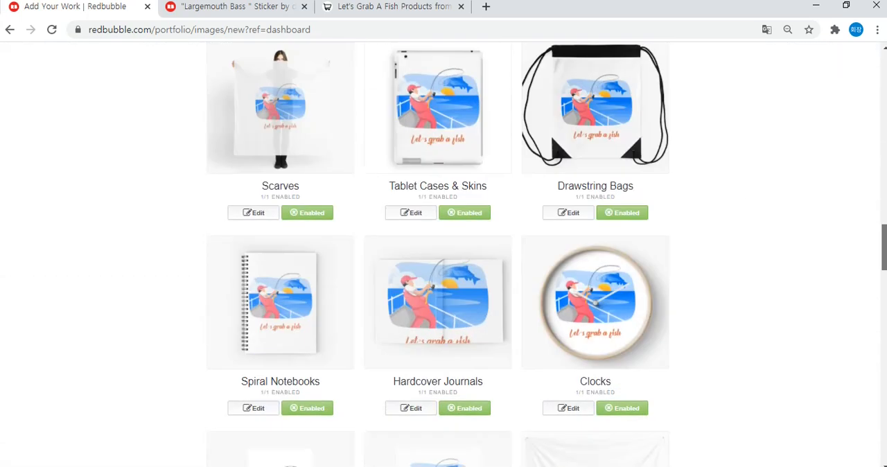
pyautogui.click(411, 177)
pyautogui.moveTo(641, 390); pyautogui.dragTo(626, 390)
pyautogui.scroll(-1, 644, 388)
pyautogui.click(647, 421)
# Enable the Masks product, adjust the design's scale on the Cotton Tote Bags, and apply the changes.
pyautogui.scroll(-5, 693, 347)
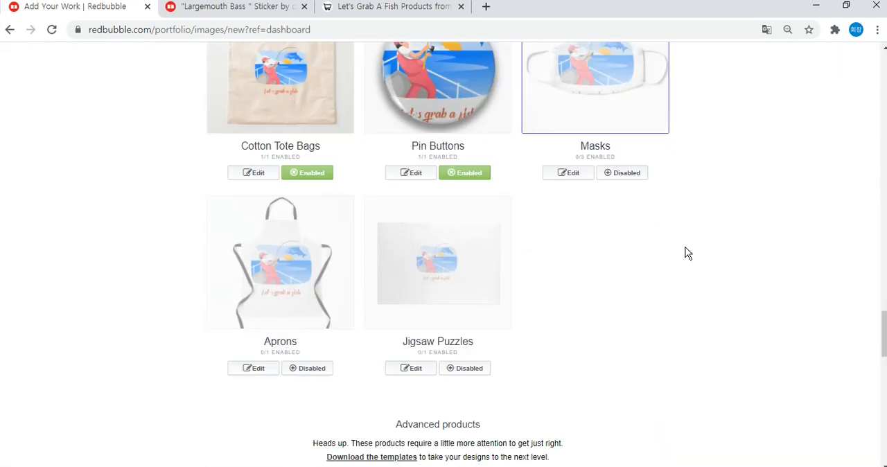
pyautogui.click(622, 259)
pyautogui.click(253, 259)
pyautogui.scroll(-1, 596, 312)
pyautogui.moveTo(629, 362); pyautogui.dragTo(616, 365)
pyautogui.click(596, 388)
# Scale the Masks design down to 44% and apply the changes.
pyautogui.click(569, 259)
pyautogui.moveTo(612, 306); pyautogui.dragTo(602, 306)
pyautogui.click(588, 413)
pyautogui.click(568, 302)
pyautogui.moveTo(603, 396); pyautogui.dragTo(595, 396)
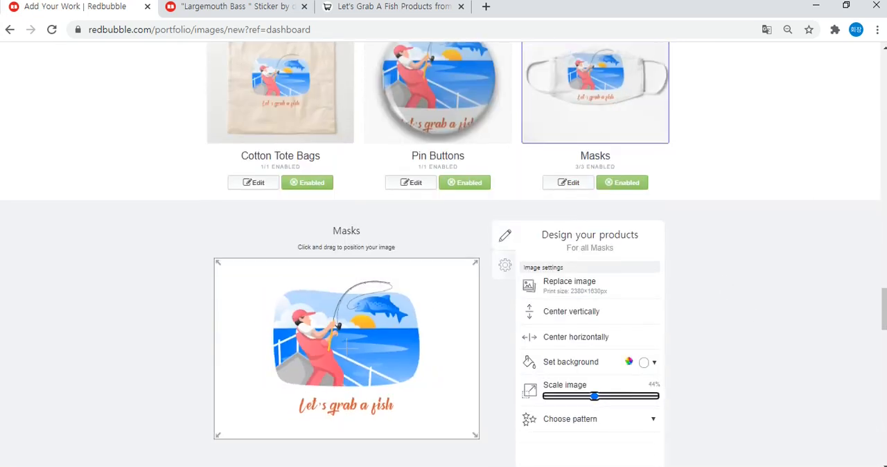
pyautogui.click(589, 416)
# Scale down the design on the Pin Buttons, apply the changes, and enable the Aprons product.
pyautogui.scroll(-3, 527, 278)
pyautogui.click(411, 115)
pyautogui.moveTo(574, 308); pyautogui.dragTo(564, 308)
pyautogui.click(590, 416)
pyautogui.click(307, 310)
# Open the Backpacks design settings among the advanced products.
pyautogui.scroll(-6, 747, 191)
pyautogui.scroll(7, 723, 127)
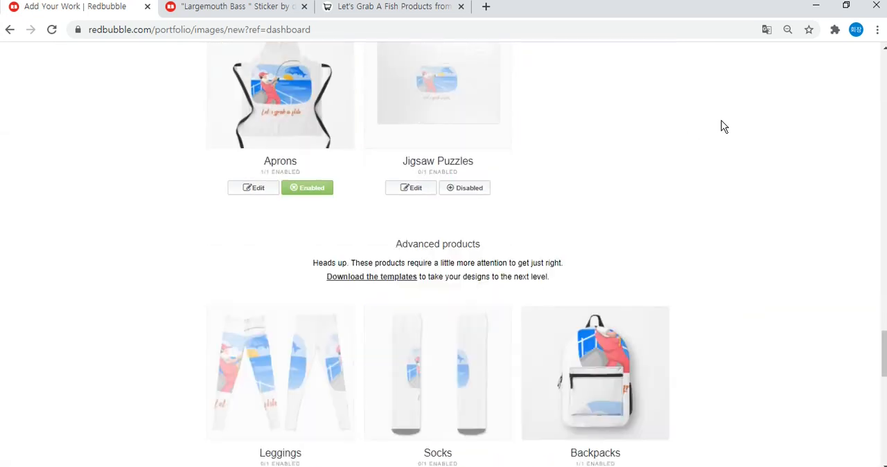
pyautogui.scroll(-3, 735, 132)
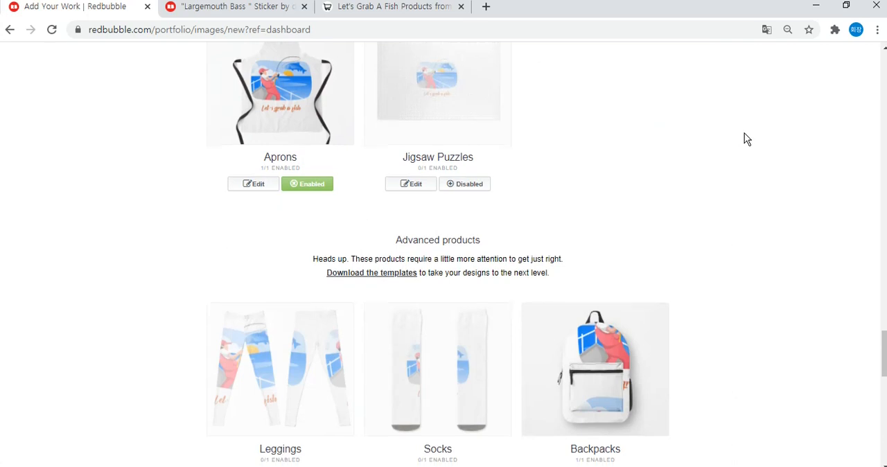
pyautogui.scroll(-2, 633, 282)
pyautogui.scroll(-3, 696, 201)
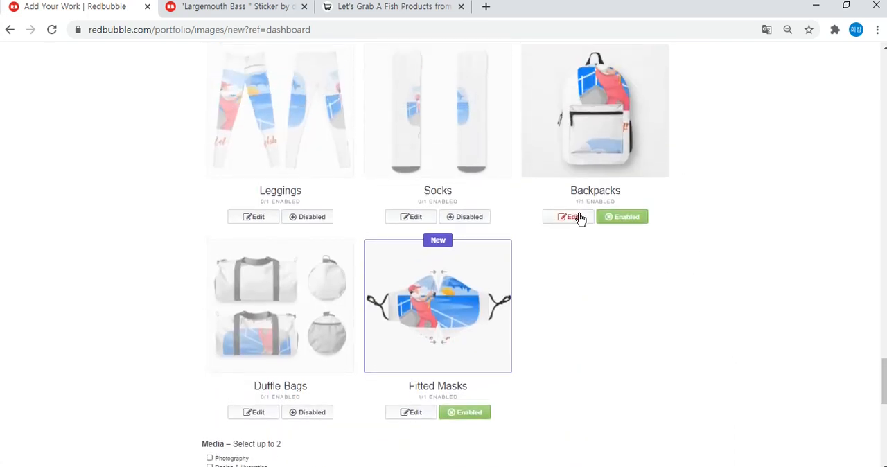
pyautogui.click(587, 221)
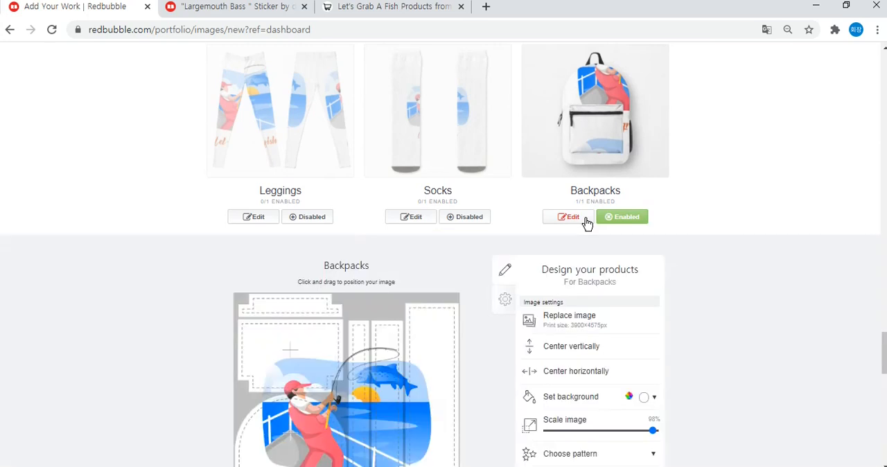
# Reposition the design over the backpack's large rounded front panel and check the product preview.
pyautogui.scroll(-3, 730, 147)
pyautogui.moveTo(386, 287); pyautogui.dragTo(364, 325)
pyautogui.scroll(5, 773, 252)
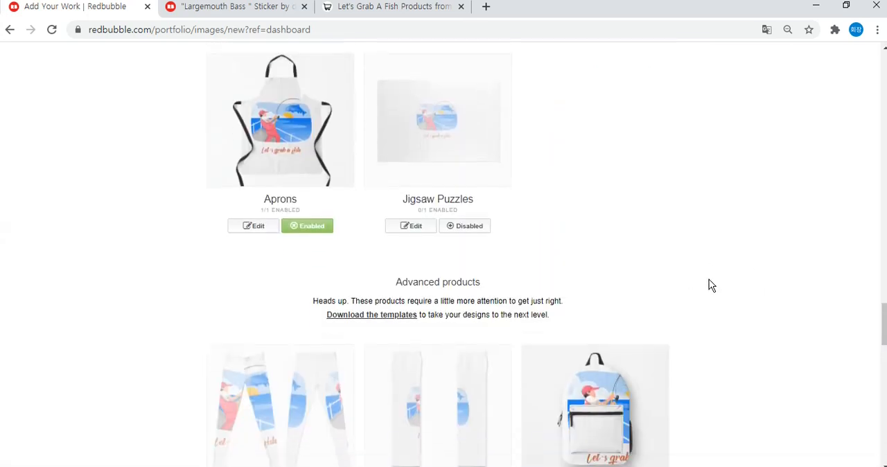
pyautogui.scroll(-7, 752, 241)
pyautogui.scroll(1, 714, 233)
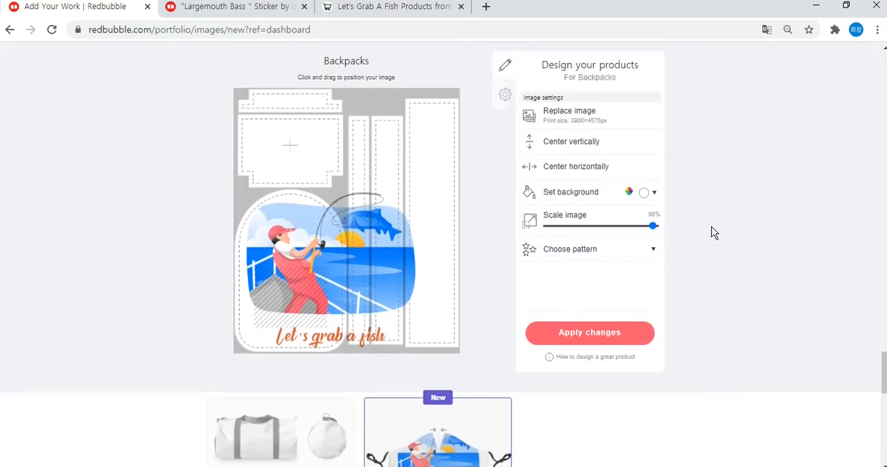
# Repeat the backpack design as an Offset grid pattern and set the image scale to 20%.
pyautogui.click(596, 255)
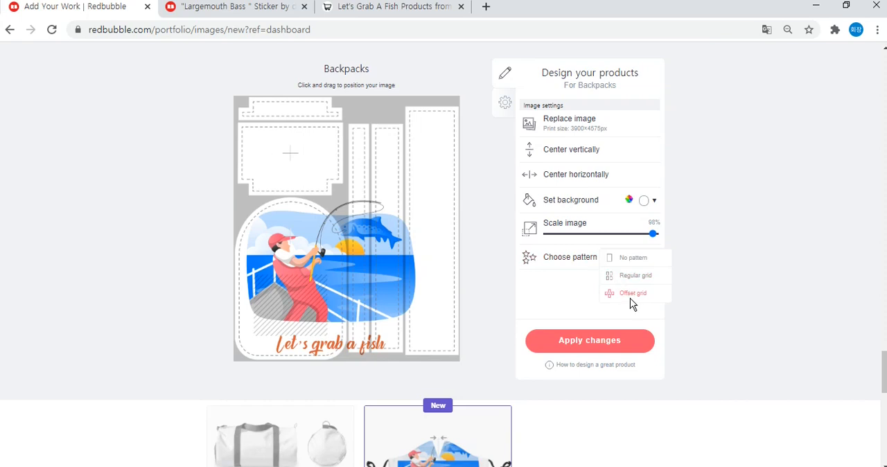
pyautogui.click(629, 297)
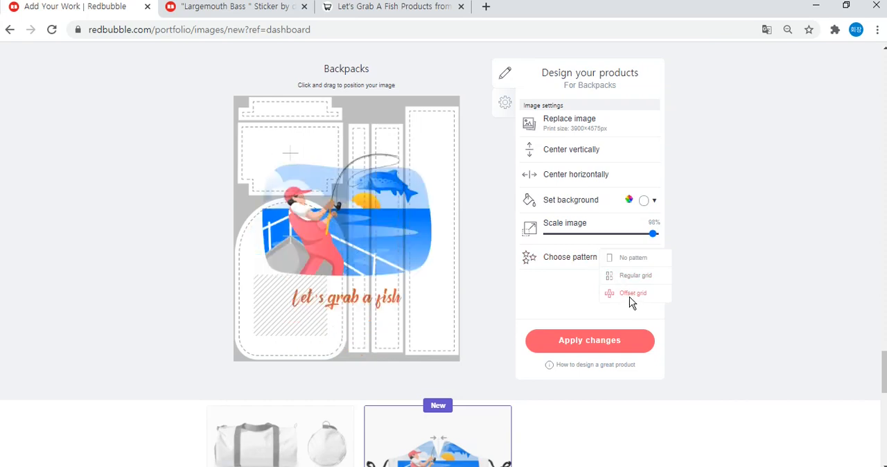
pyautogui.click(652, 235)
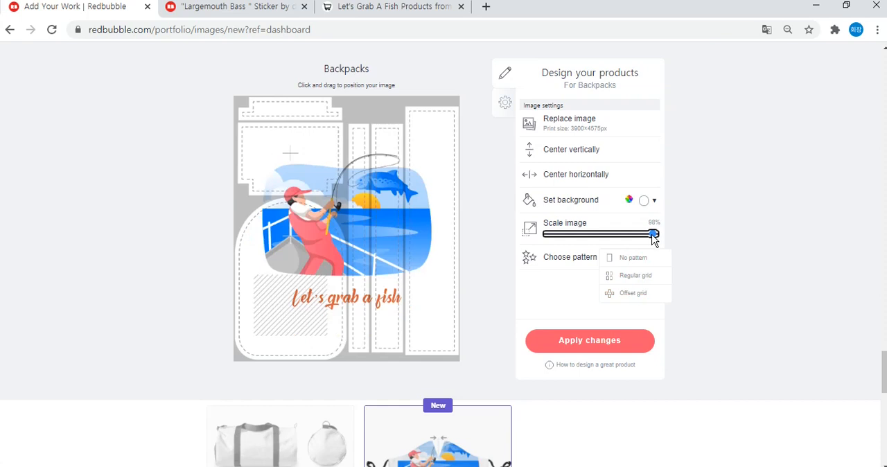
pyautogui.moveTo(655, 236); pyautogui.dragTo(572, 235)
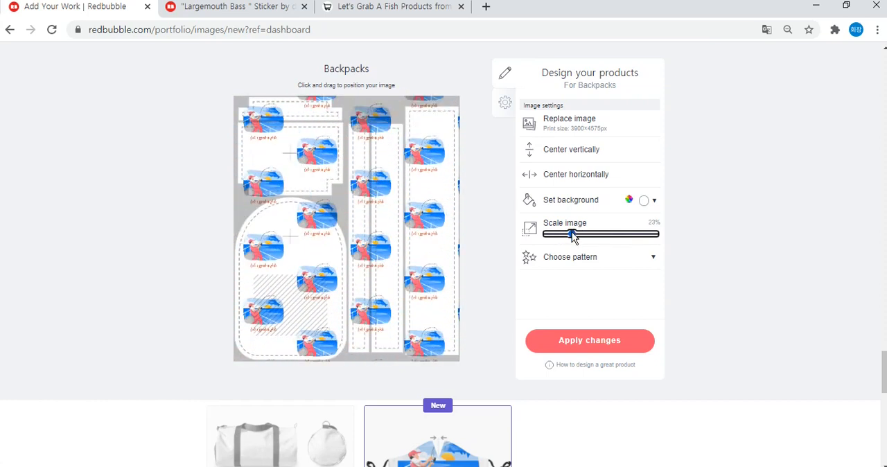
pyautogui.moveTo(572, 235); pyautogui.dragTo(570, 236)
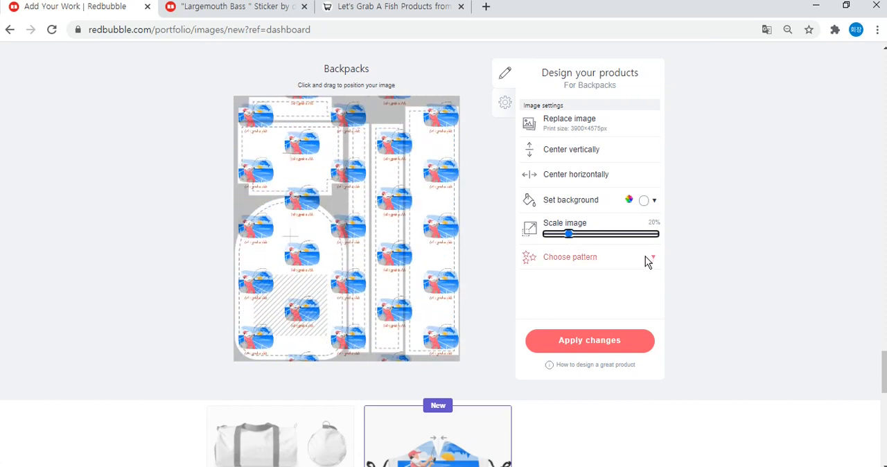
# Check the Backpacks product preview with the repeated pattern and apply the design changes.
pyautogui.scroll(6, 718, 264)
pyautogui.scroll(-3, 717, 264)
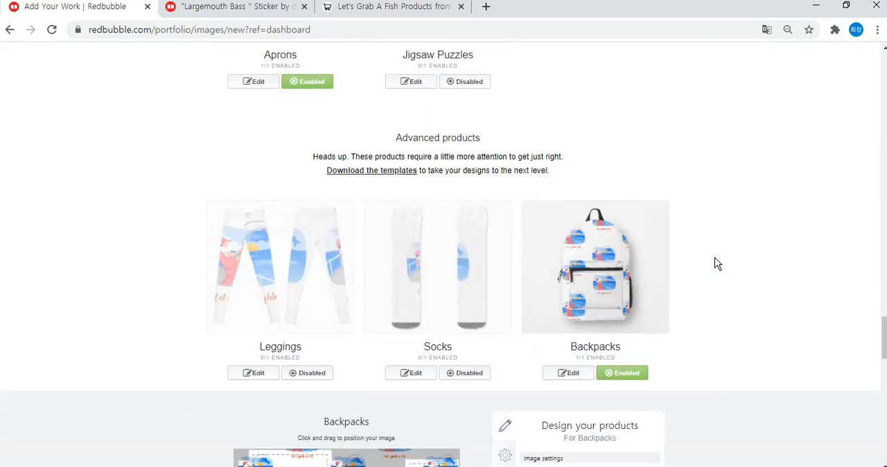
pyautogui.scroll(-1, 717, 263)
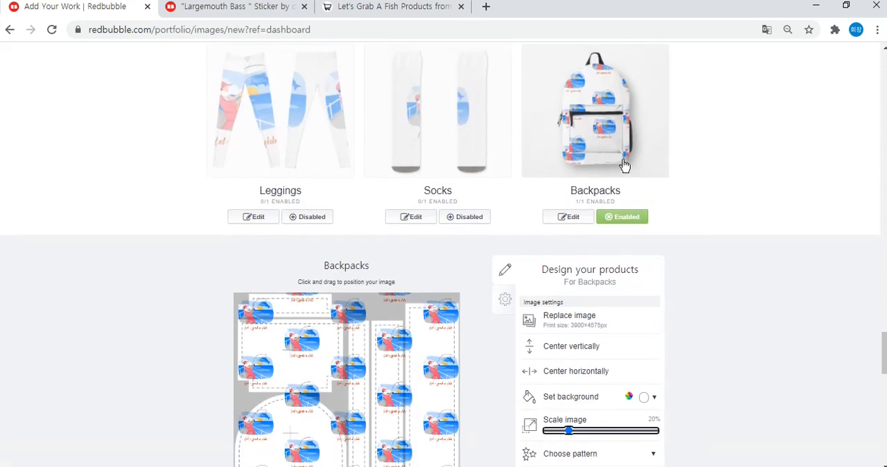
pyautogui.scroll(-2, 739, 209)
pyautogui.click(617, 408)
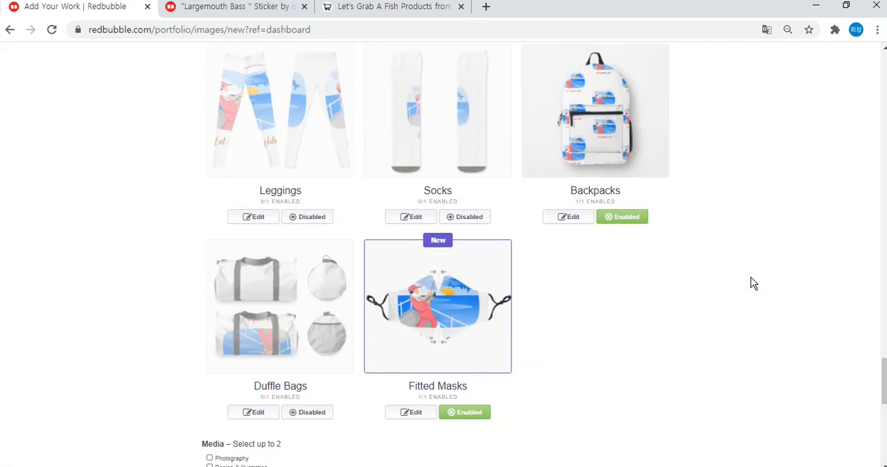
# Open the Fitted Masks design settings, scale down the design so it fits inside the mask outline, and apply the changes.
pyautogui.scroll(-5, 757, 279)
pyautogui.scroll(2, 735, 259)
pyautogui.scroll(2, 727, 255)
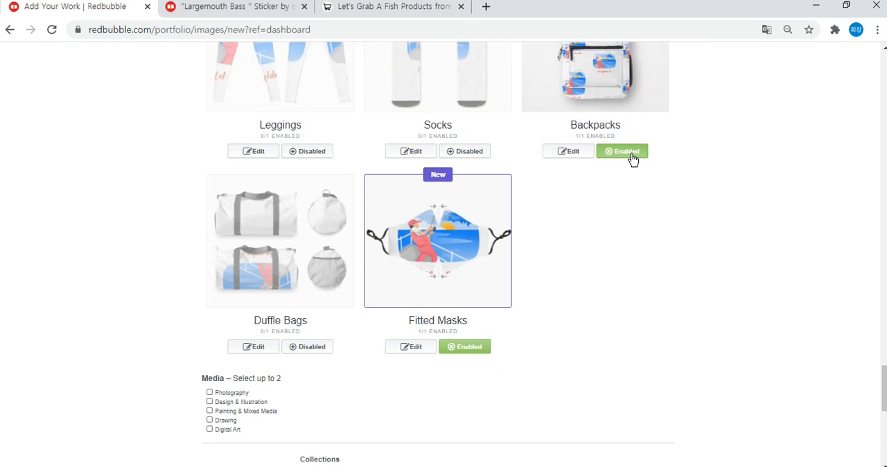
pyautogui.scroll(-2, 713, 153)
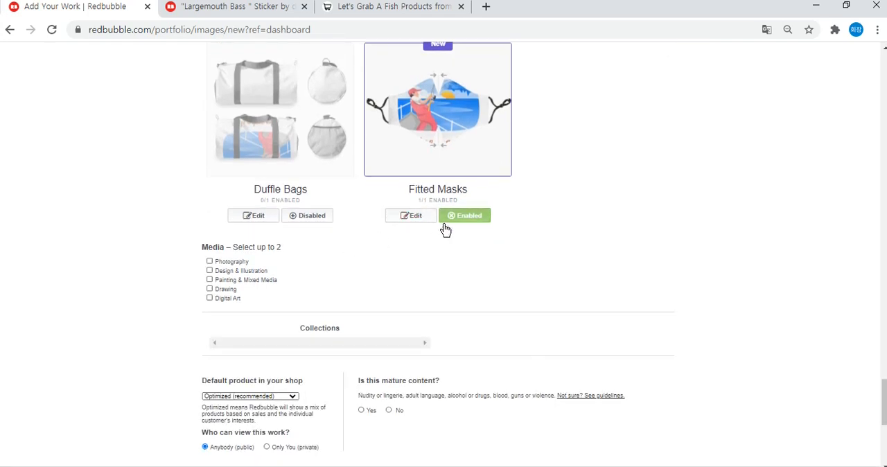
pyautogui.scroll(2, 275, 160)
pyautogui.scroll(-2, 356, 243)
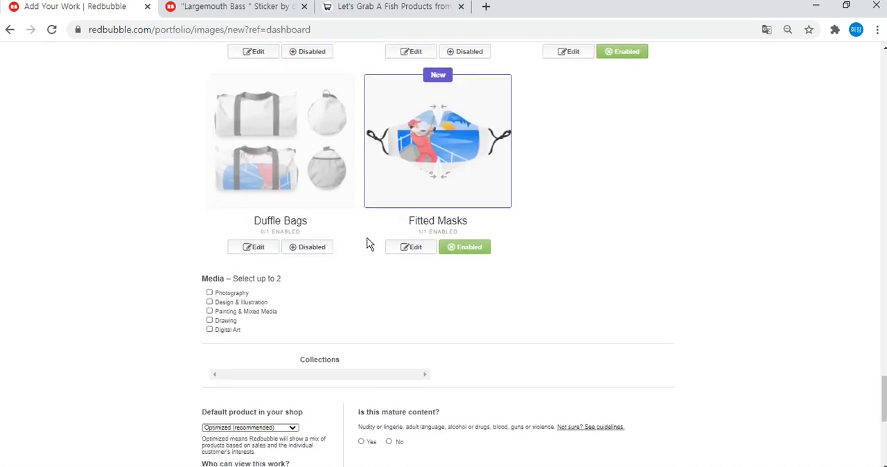
pyautogui.click(412, 218)
pyautogui.scroll(-2, 604, 238)
pyautogui.moveTo(618, 295); pyautogui.dragTo(596, 290)
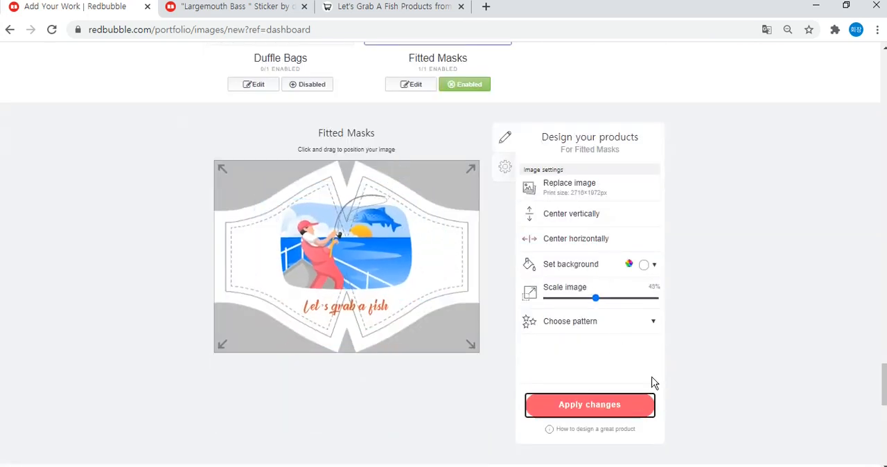
# Enlarge the browser's page zoom beyond 100% at the Media and Collections section of the form.
pyautogui.scroll(-1, 727, 222)
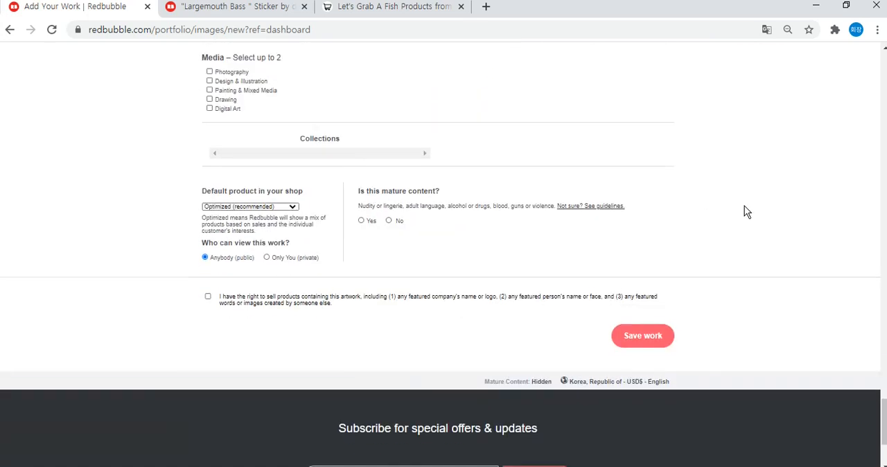
pyautogui.click(876, 29)
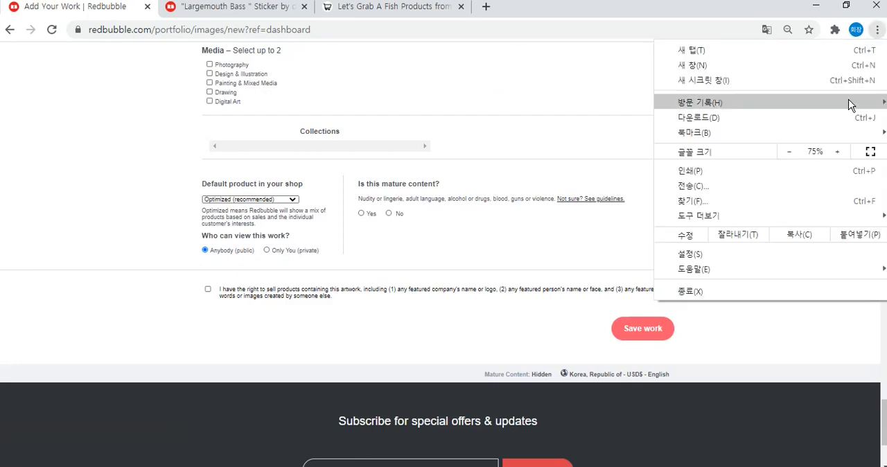
pyautogui.click(839, 152)
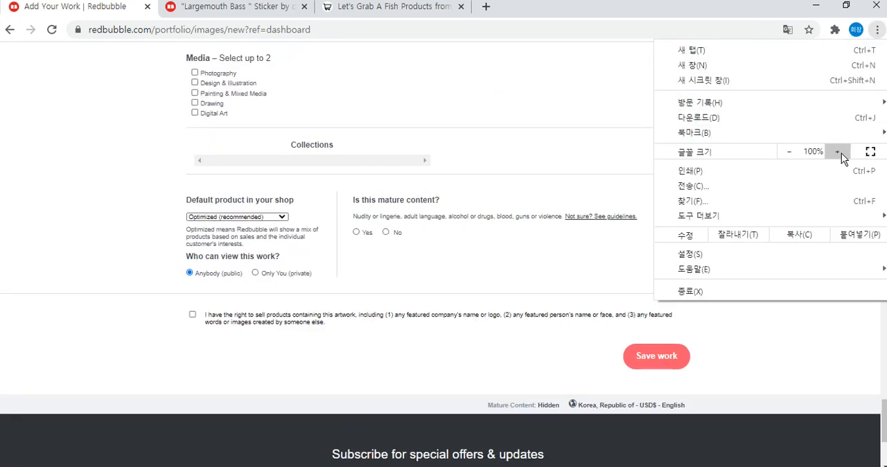
pyautogui.click(839, 152)
pyautogui.click(575, 185)
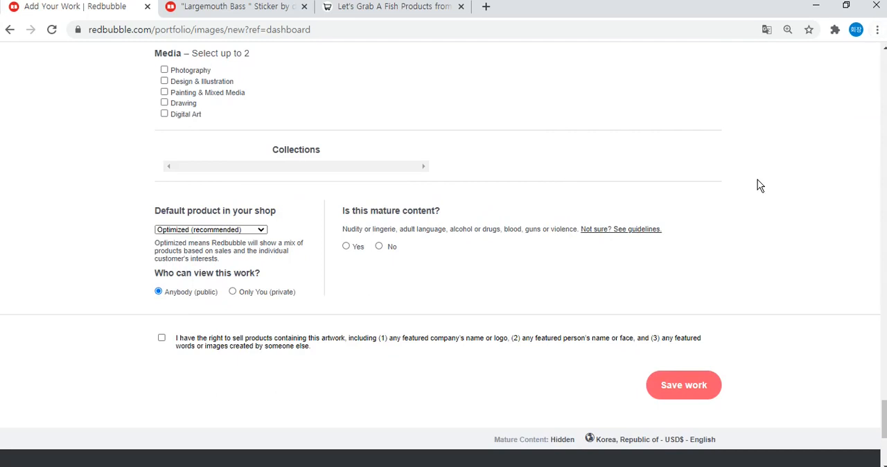
pyautogui.scroll(-1, 731, 191)
pyautogui.scroll(1, 420, 298)
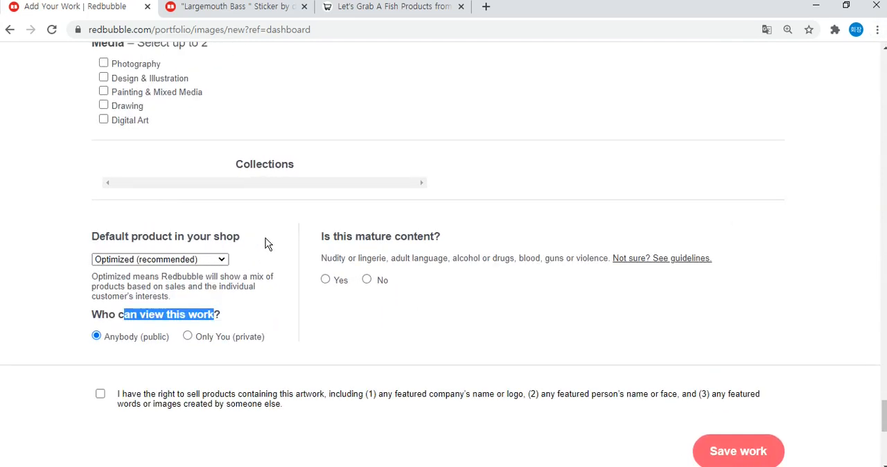
# Look through the default product choices for the shop and select Optimized (recommended).
pyautogui.click(256, 238)
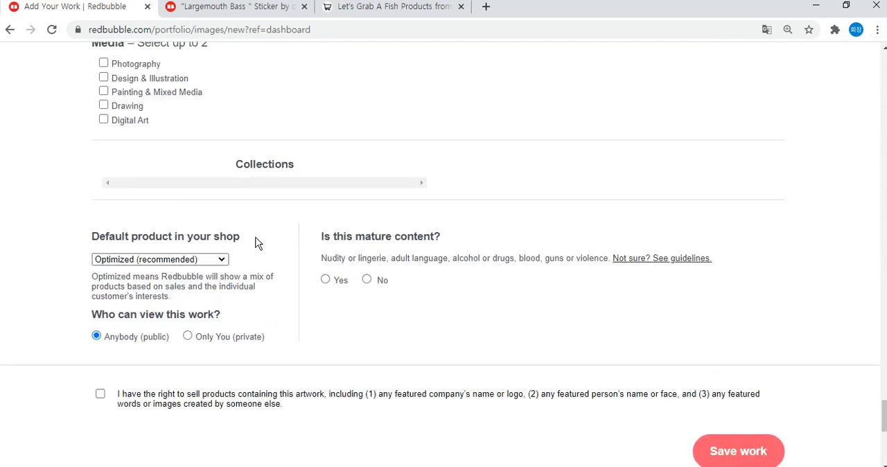
pyautogui.click(223, 262)
pyautogui.scroll(10, 189, 171)
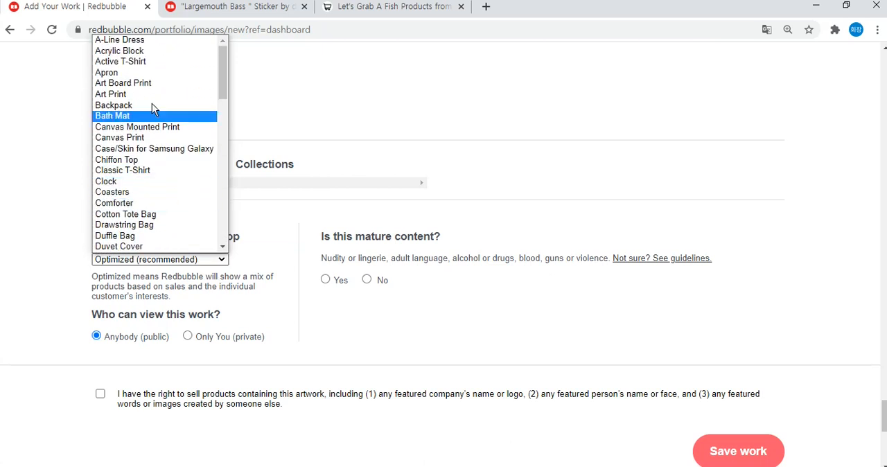
pyautogui.scroll(-10, 173, 60)
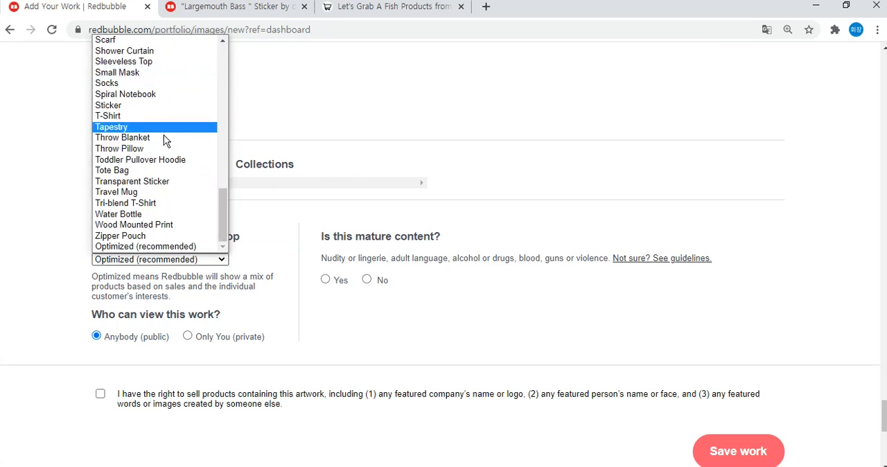
pyautogui.click(128, 249)
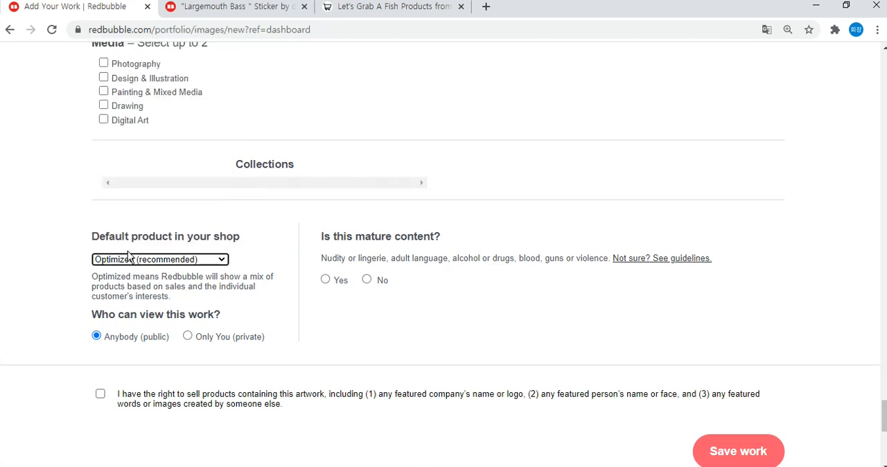
pyautogui.click(129, 236)
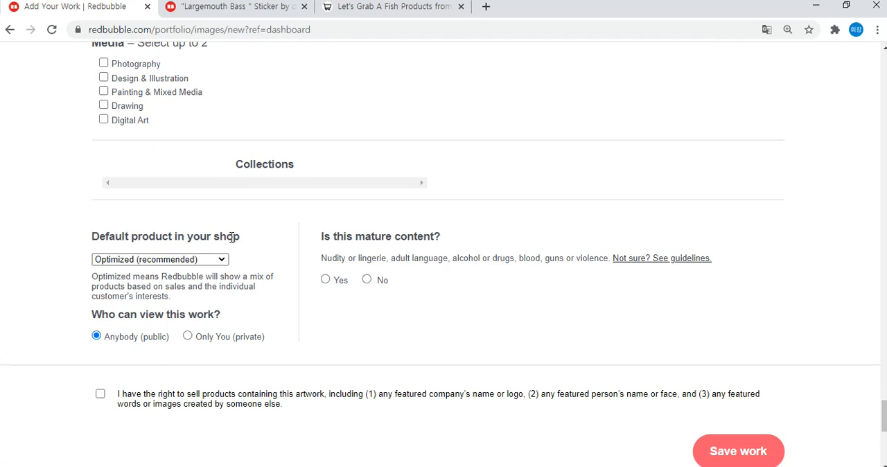
# Answer No to the question whether the work is mature content.
pyautogui.moveTo(309, 236); pyautogui.dragTo(415, 232)
pyautogui.click(325, 240)
pyautogui.moveTo(325, 240); pyautogui.dragTo(455, 237)
pyautogui.click(456, 241)
pyautogui.click(367, 280)
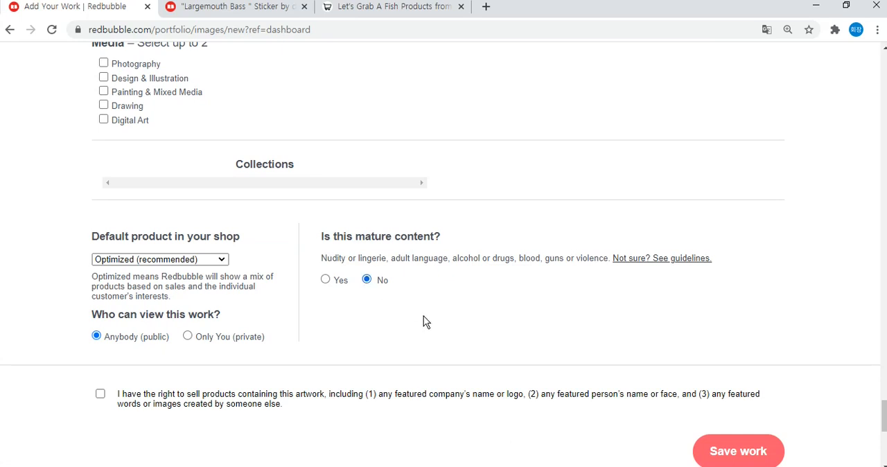
# Confirm the right to sell products containing this artwork and save the work.
pyautogui.click(100, 394)
pyautogui.scroll(-2, 663, 346)
pyautogui.click(747, 322)
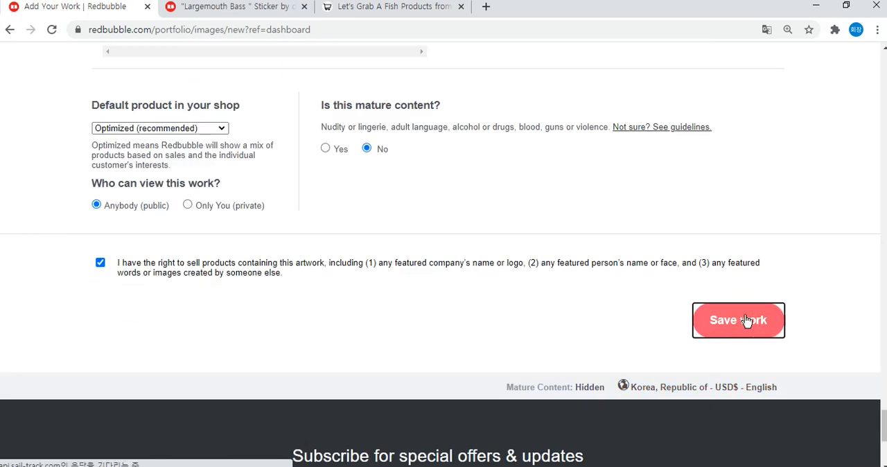
# Open the payment details form from the notice about opening the shop, and close the "Largemouth Bass" sticker tab.
pyautogui.scroll(-4, 758, 318)
pyautogui.scroll(3, 758, 316)
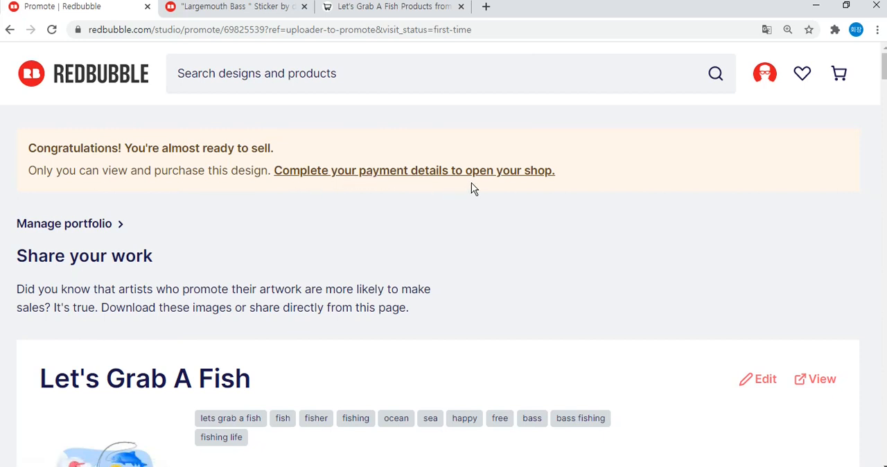
pyautogui.click(421, 173)
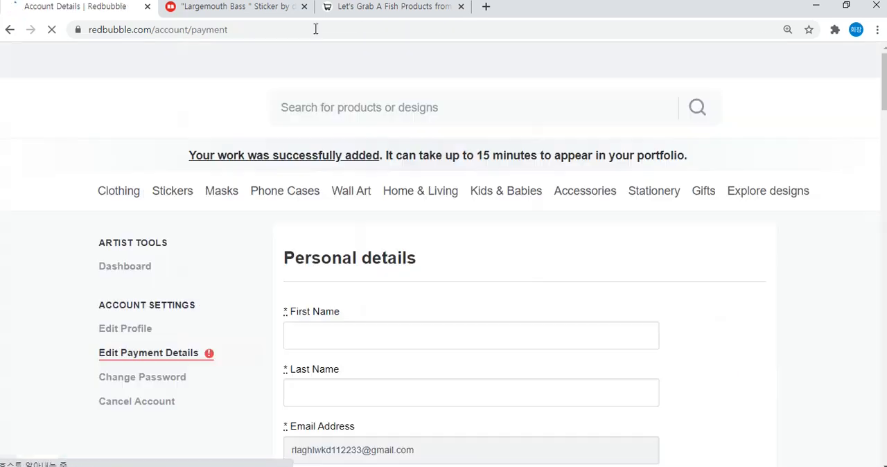
pyautogui.click(303, 7)
# Review the account details form and set the payment currency to United States Dollars (USD) - PayPal or ACH Bank Transfer.
pyautogui.scroll(-3, 423, 86)
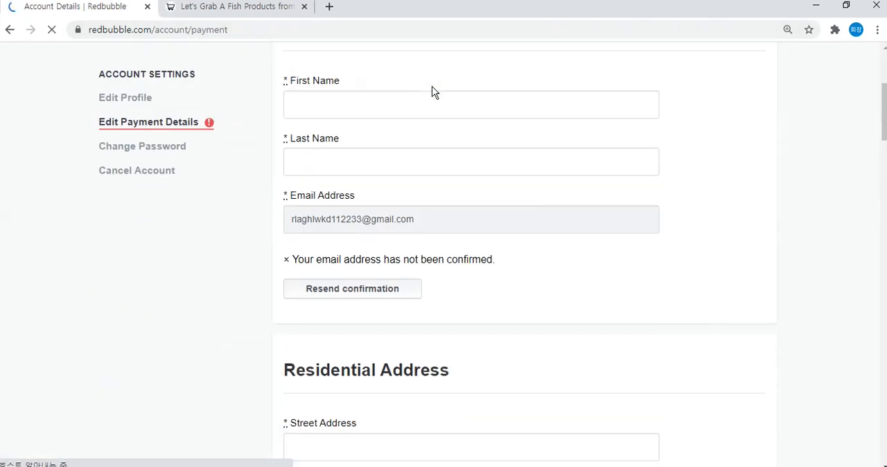
pyautogui.scroll(-10, 433, 91)
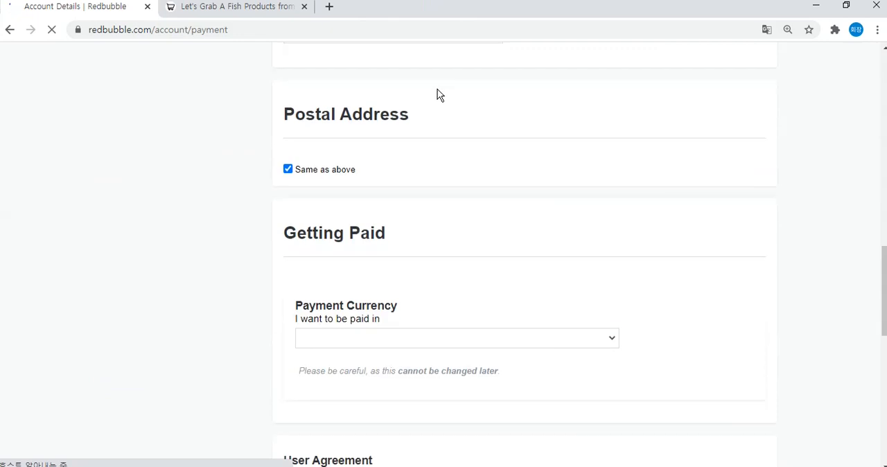
pyautogui.scroll(-3, 438, 95)
pyautogui.moveTo(294, 115); pyautogui.dragTo(426, 114)
pyautogui.click(426, 115)
pyautogui.scroll(2, 444, 113)
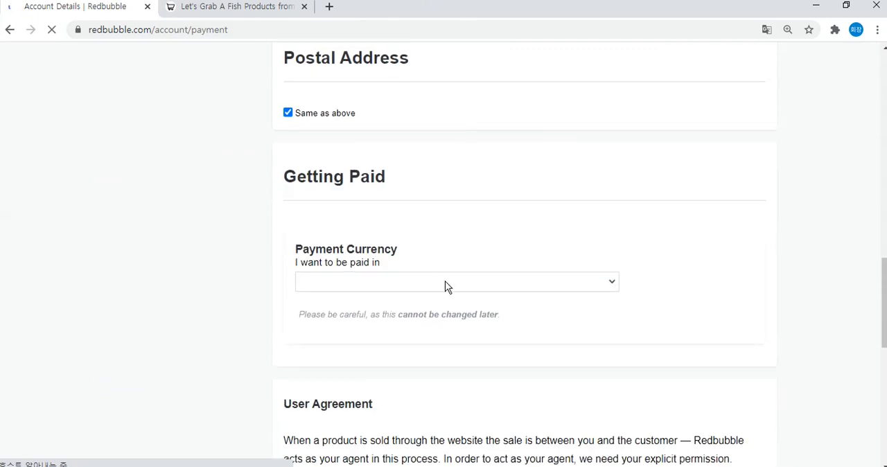
pyautogui.scroll(-1, 490, 263)
pyautogui.click(506, 219)
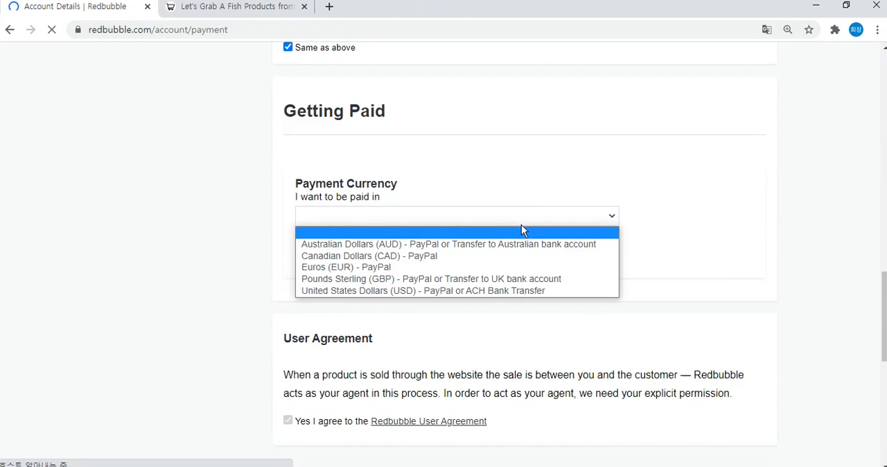
pyautogui.click(472, 290)
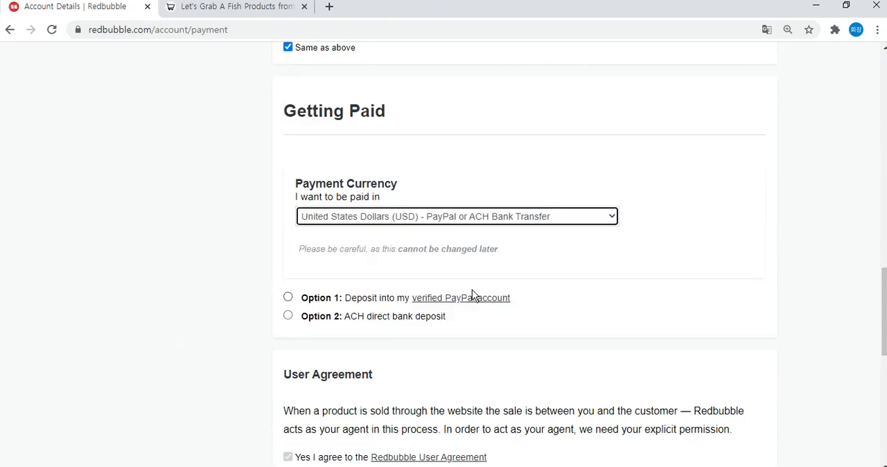
# Choose depositing into a verified PayPal account as the payment option and request verification of the PayPal account.
pyautogui.click(312, 300)
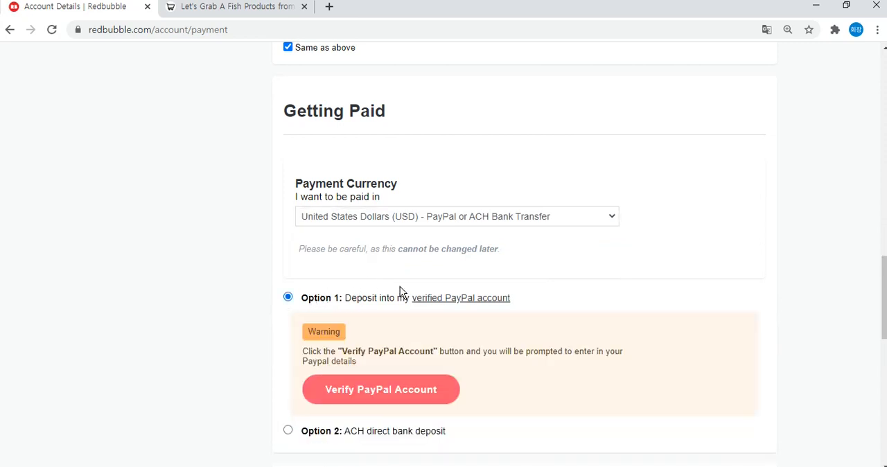
pyautogui.scroll(-2, 432, 299)
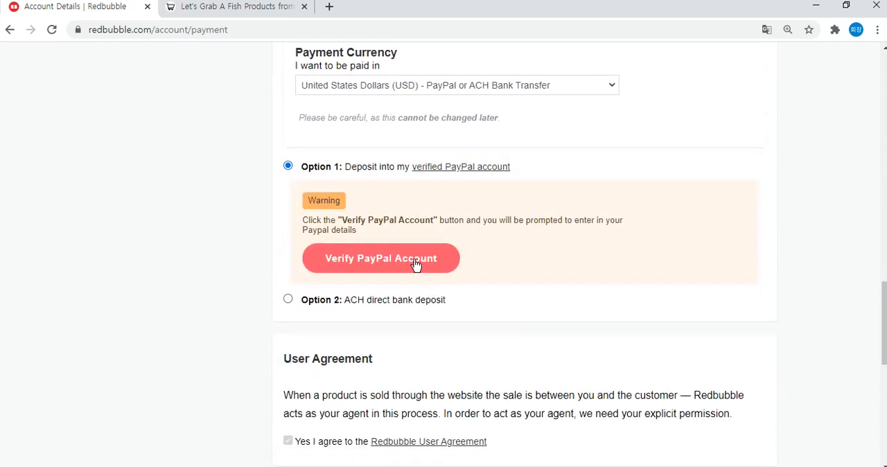
pyautogui.click(415, 266)
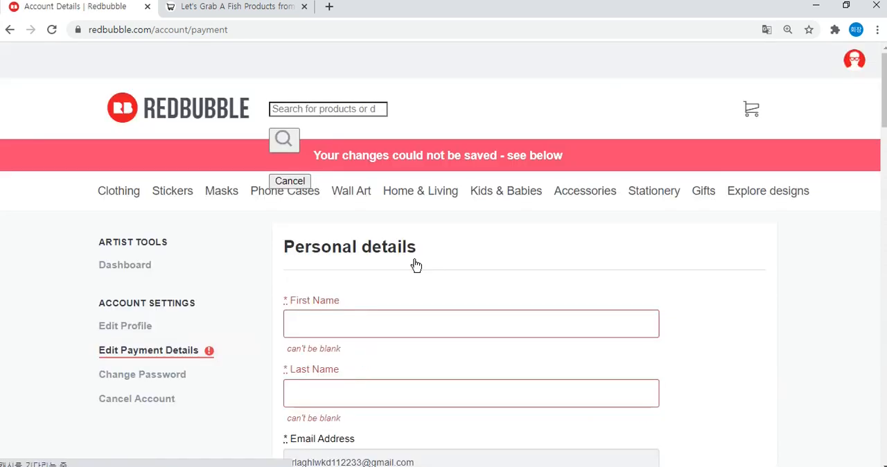
# Review the required personal and address fields, and request PayPal verification again, continuing to the PayPal login page.
pyautogui.scroll(-10, 436, 212)
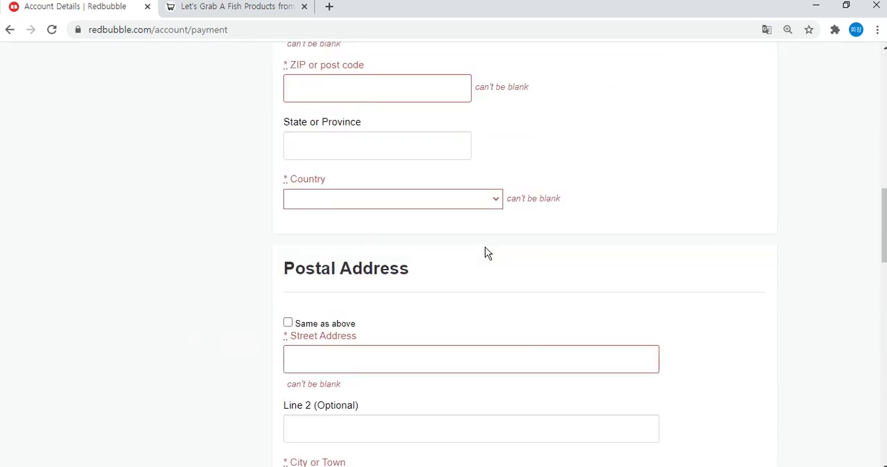
pyautogui.scroll(10, 511, 234)
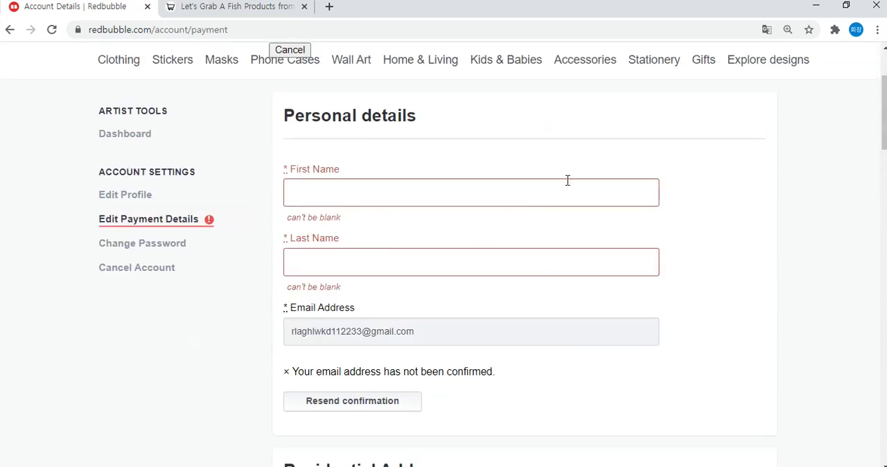
pyautogui.scroll(-10, 638, 169)
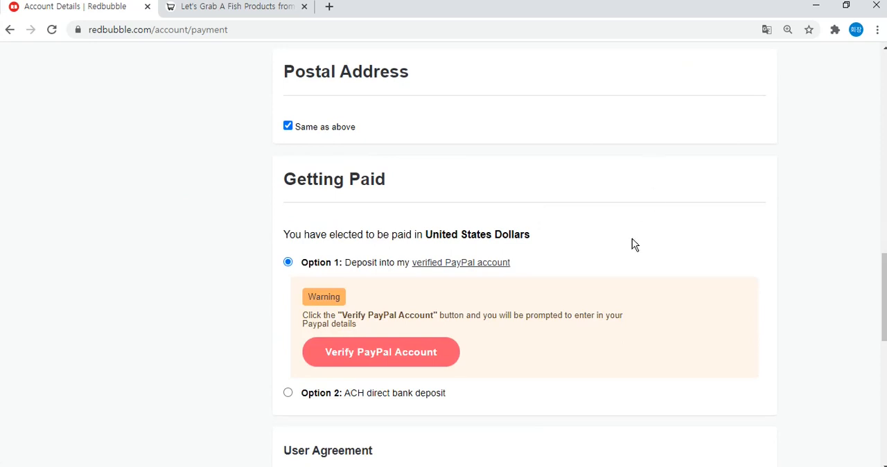
pyautogui.click(409, 361)
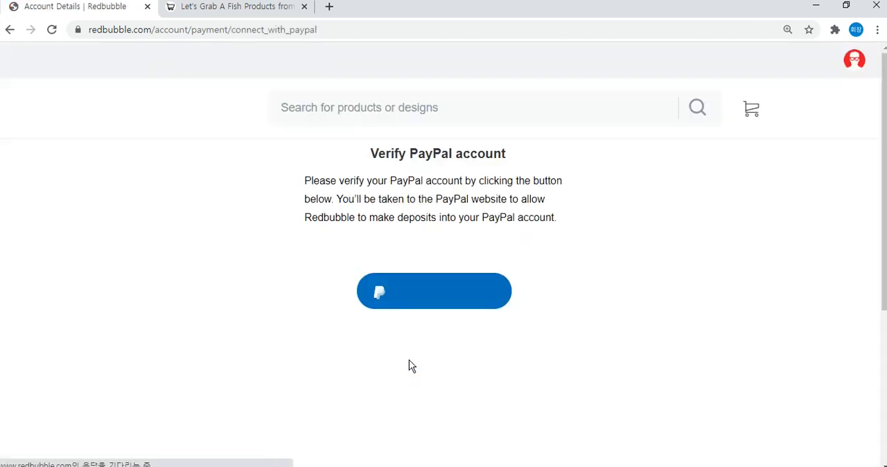
pyautogui.click(431, 310)
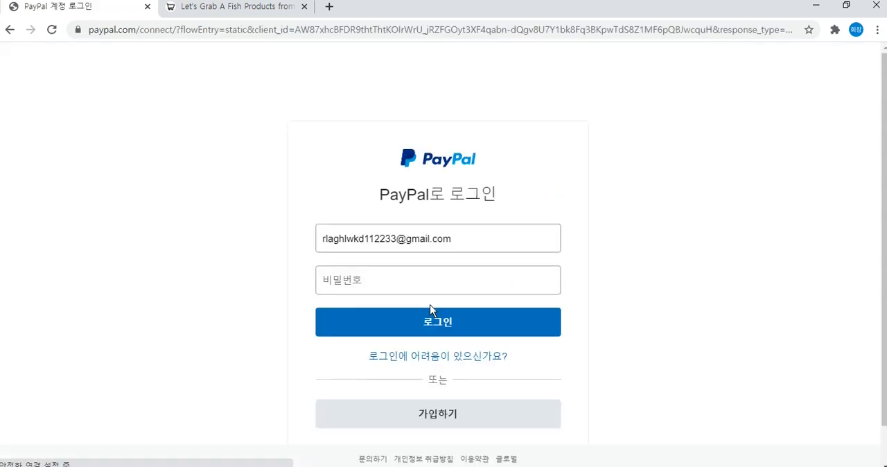
# Enter the PayPal account password and submit the login.
pyautogui.click(387, 274)
pyautogui.write('********')
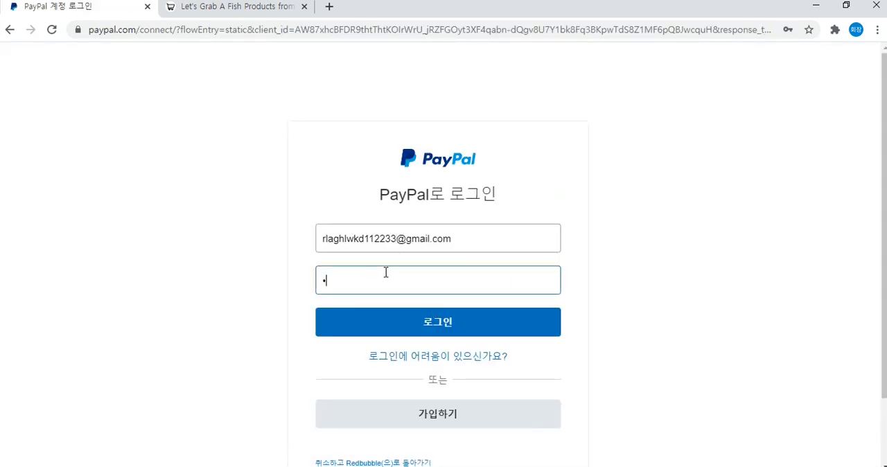
pyautogui.press('Return')
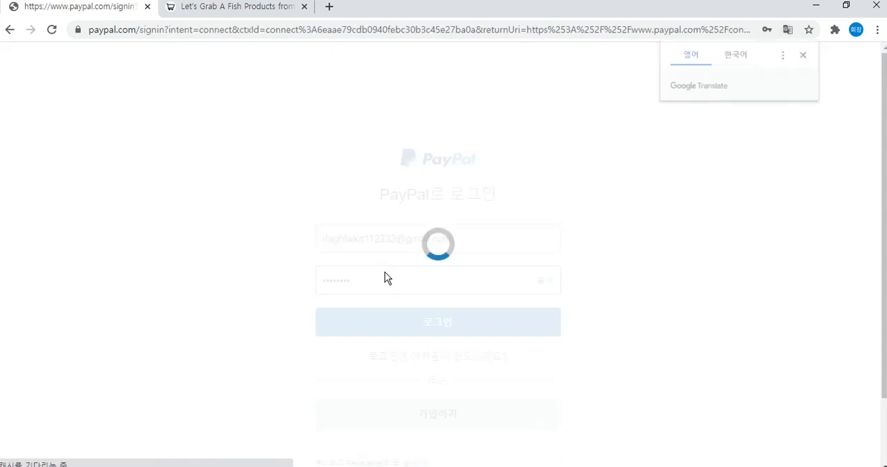
# Pass the PayPal security check by selecting all images with bridges, and consent to Redbubble accessing the profile information.
pyautogui.click(804, 54)
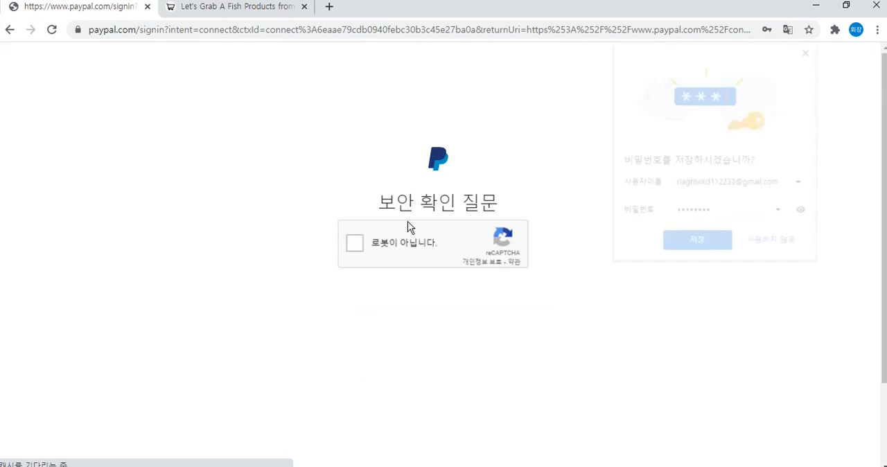
pyautogui.click(810, 48)
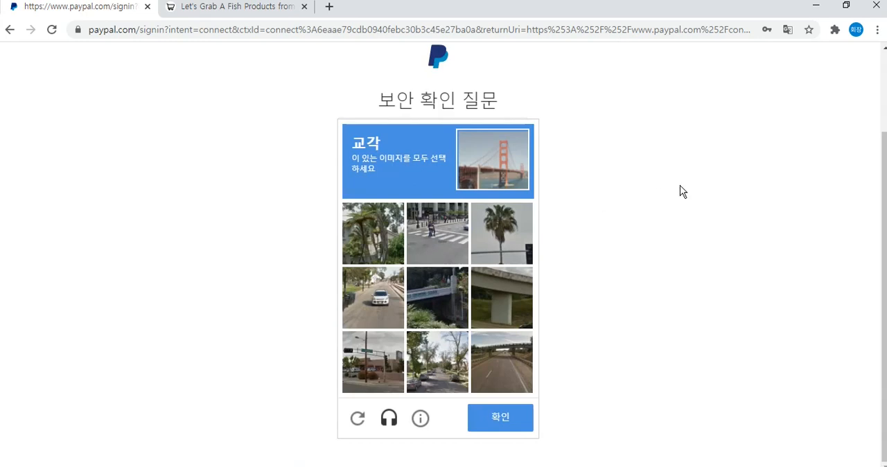
pyautogui.click(431, 307)
pyautogui.click(518, 289)
pyautogui.click(500, 361)
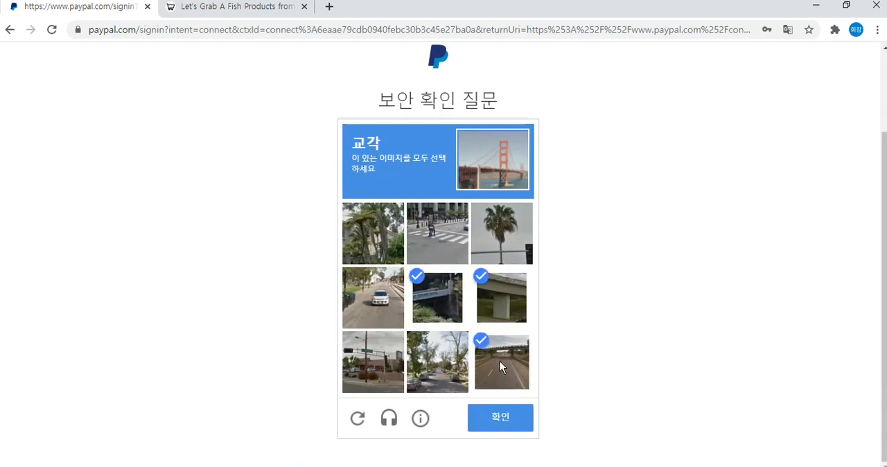
pyautogui.click(522, 424)
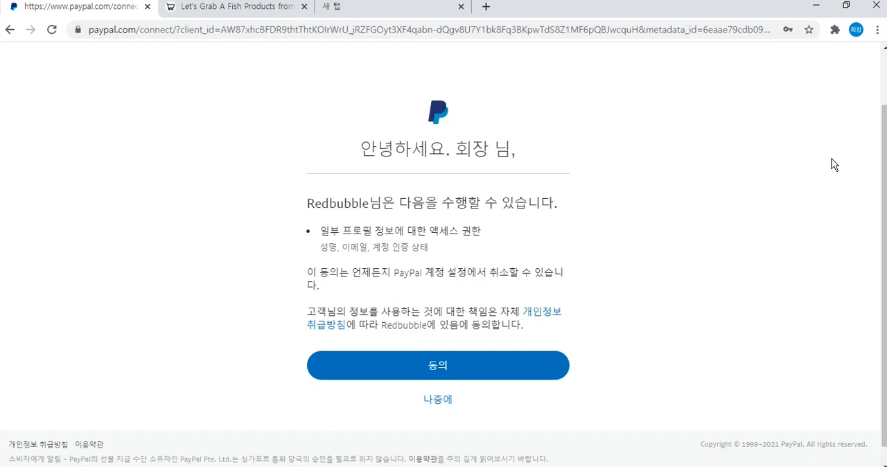
pyautogui.click(508, 378)
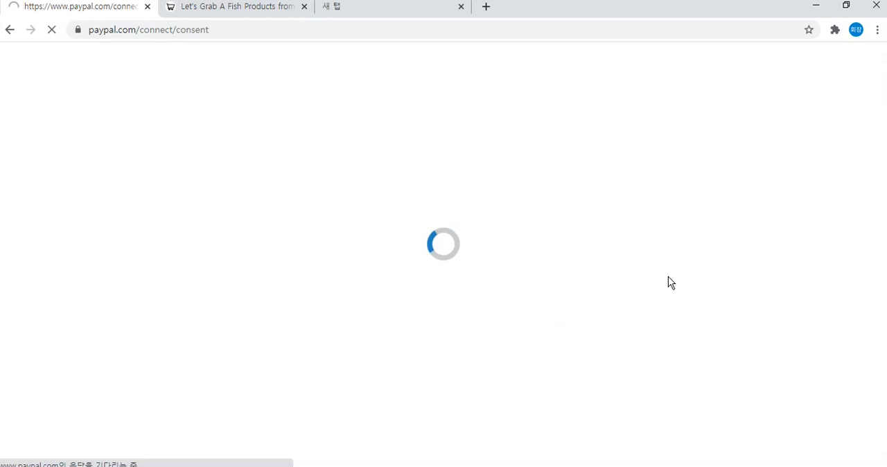
pyautogui.moveTo(884, 321); pyautogui.dragTo(885, 333)
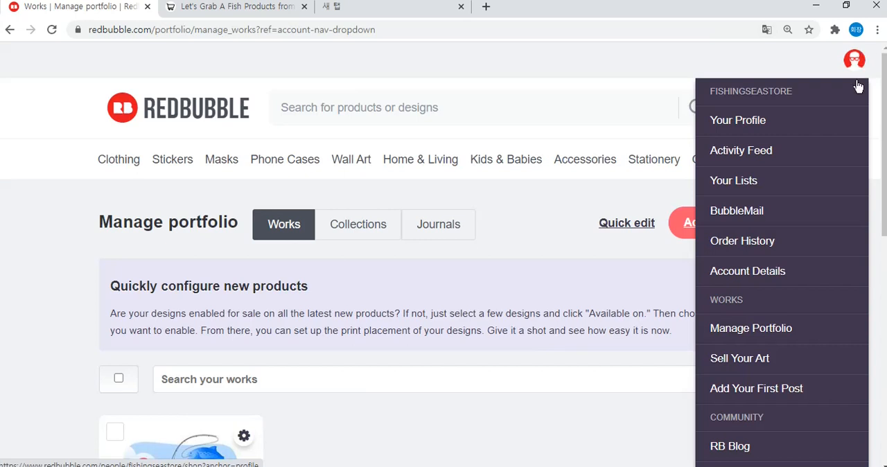
# Open the Redbubble portfolio management page and look over the listed works.
pyautogui.click(747, 329)
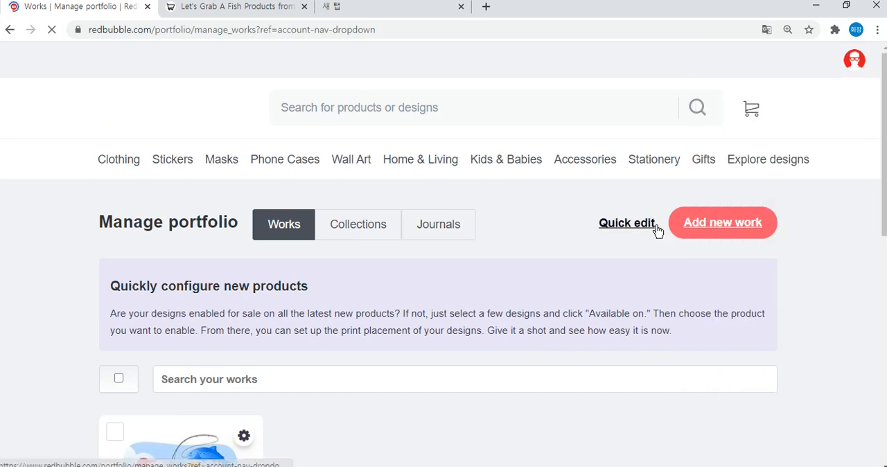
pyautogui.scroll(-3, 483, 225)
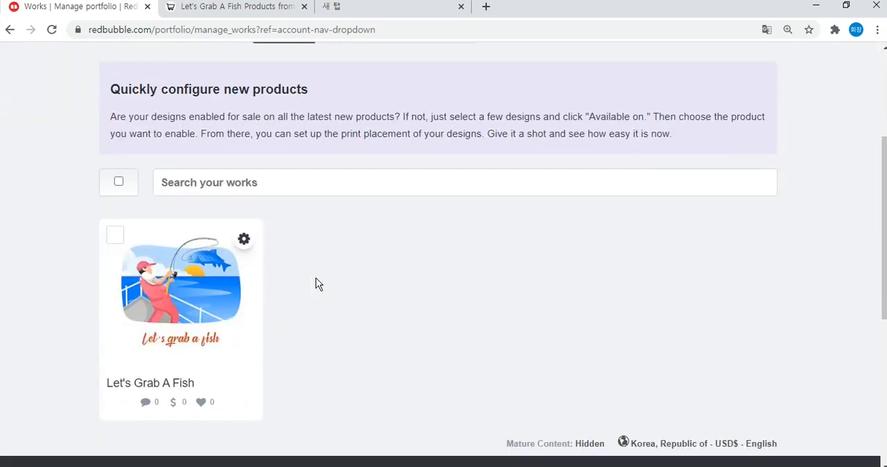
pyautogui.scroll(2, 377, 271)
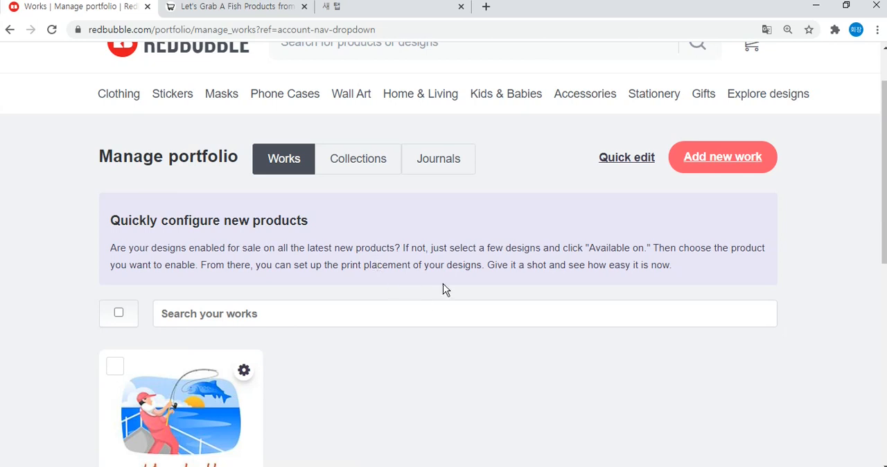
pyautogui.scroll(-2, 520, 283)
pyautogui.scroll(2, 435, 241)
pyautogui.scroll(-1, 443, 236)
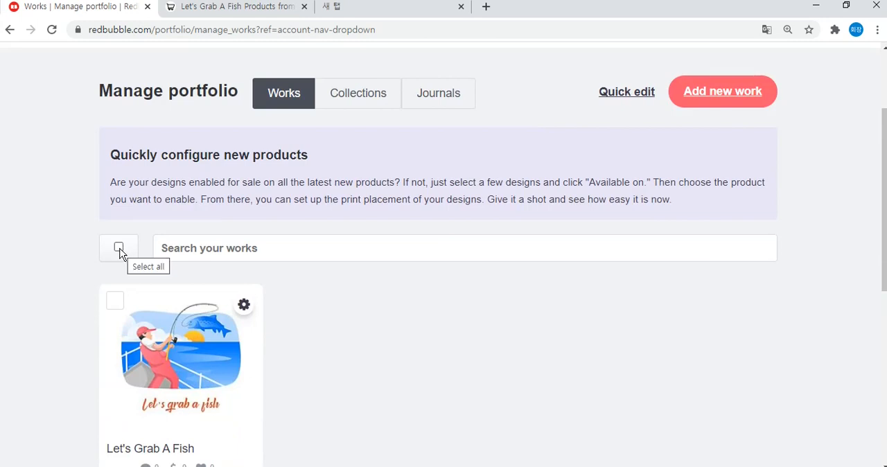
# Select all works and create a new collection named Fishing.
pyautogui.click(119, 248)
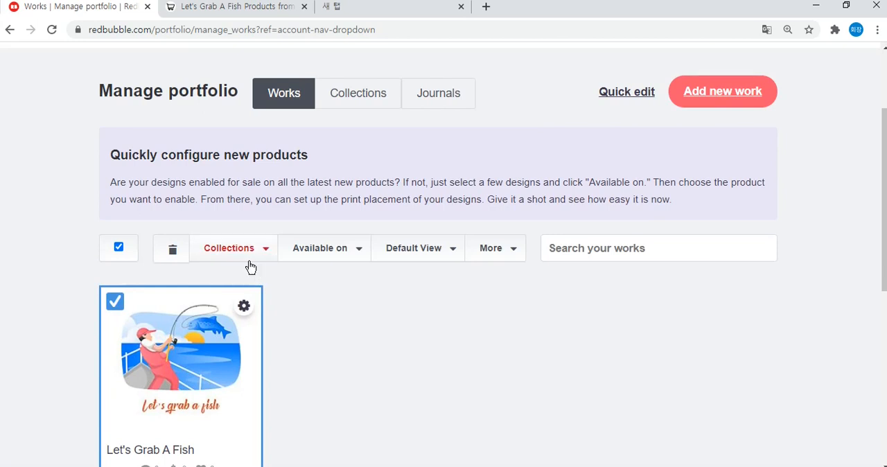
pyautogui.scroll(-1, 248, 262)
pyautogui.click(266, 188)
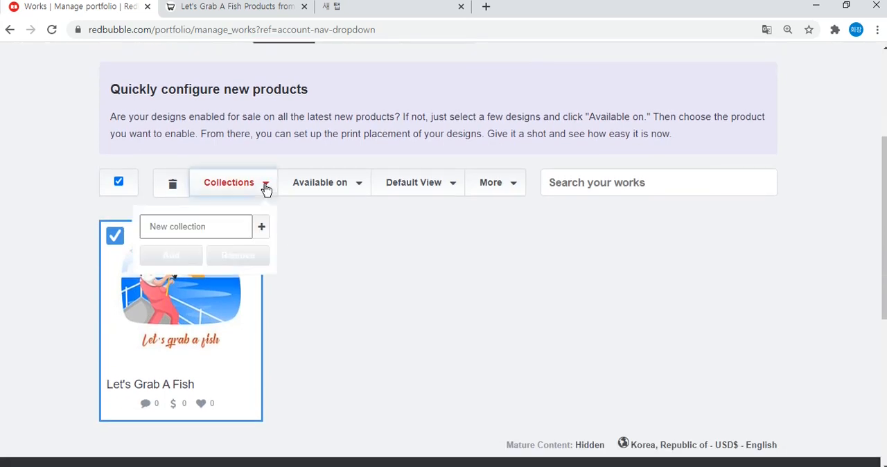
pyautogui.click(199, 230)
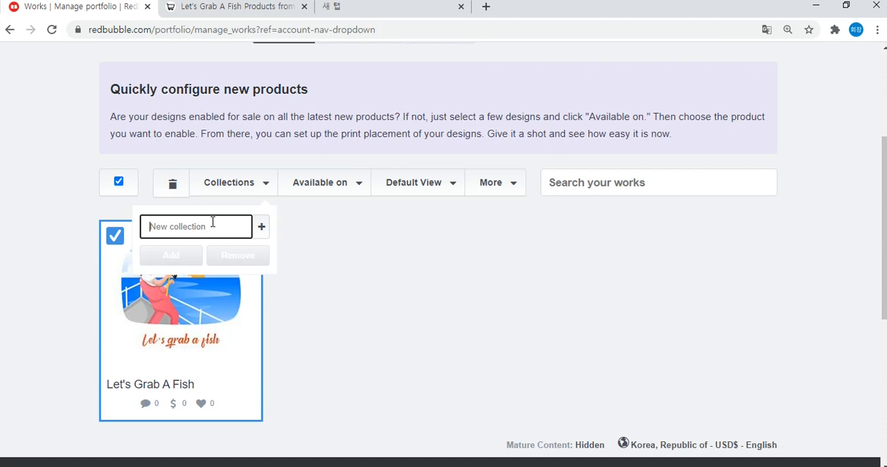
pyautogui.write('Fishing')
pyautogui.click(261, 229)
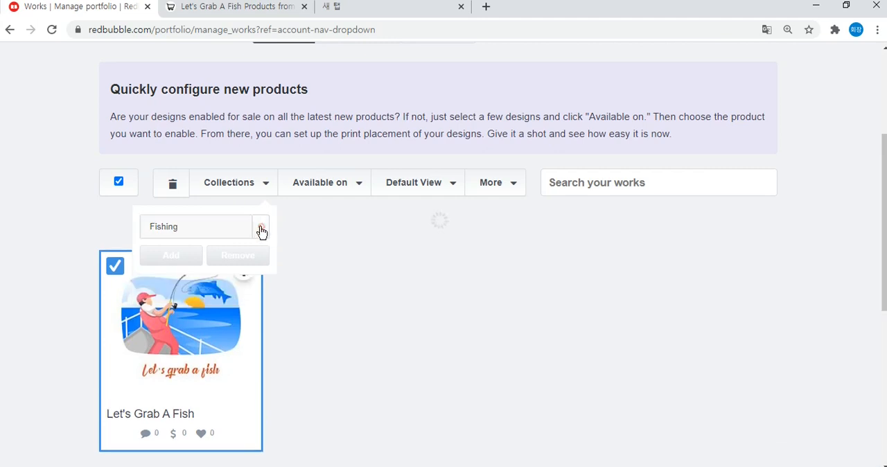
# Create two more collections named dog and cat.
pyautogui.click(223, 223)
pyautogui.write('dog')
pyautogui.press('Return')
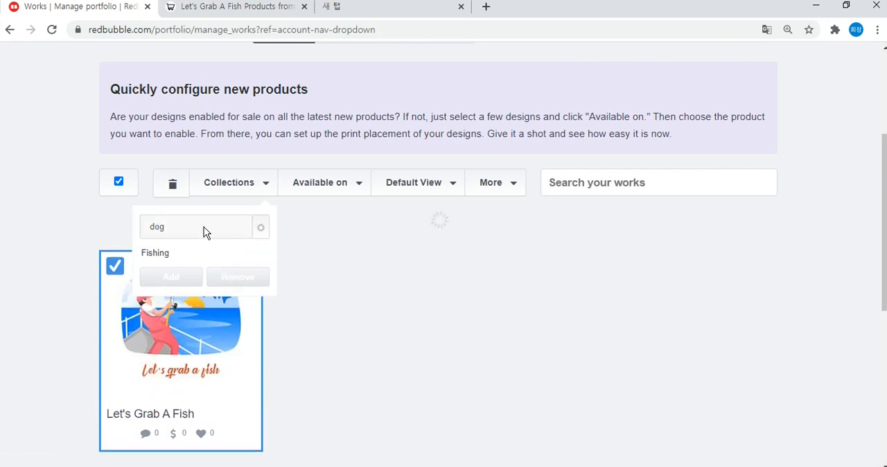
pyautogui.click(170, 229)
pyautogui.write('cat')
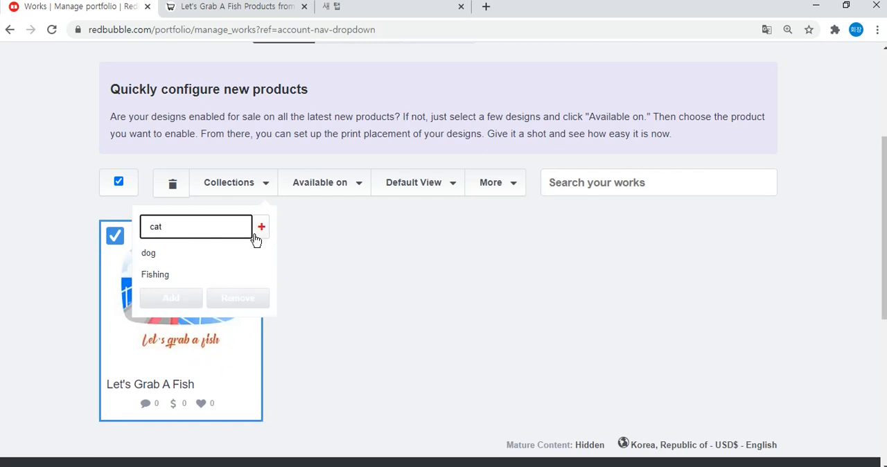
pyautogui.click(257, 235)
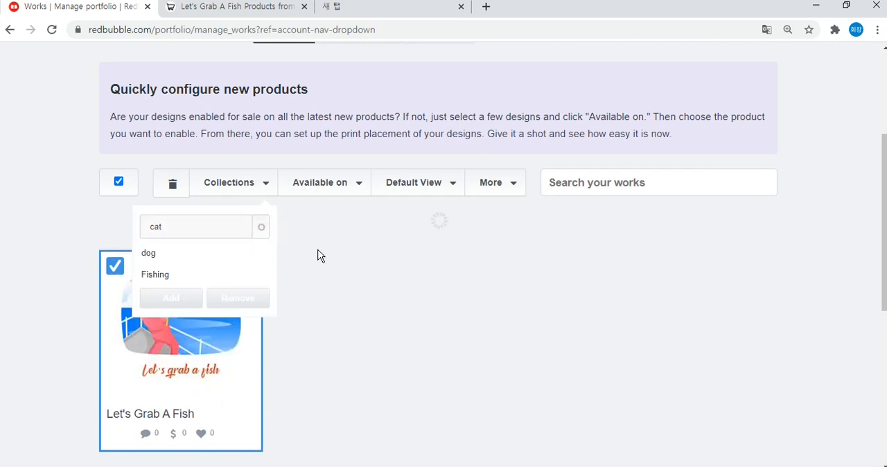
# Close the collection options and review the portfolio's Collections page with the Fishing, dog and cat collections.
pyautogui.click(367, 297)
pyautogui.scroll(2, 364, 298)
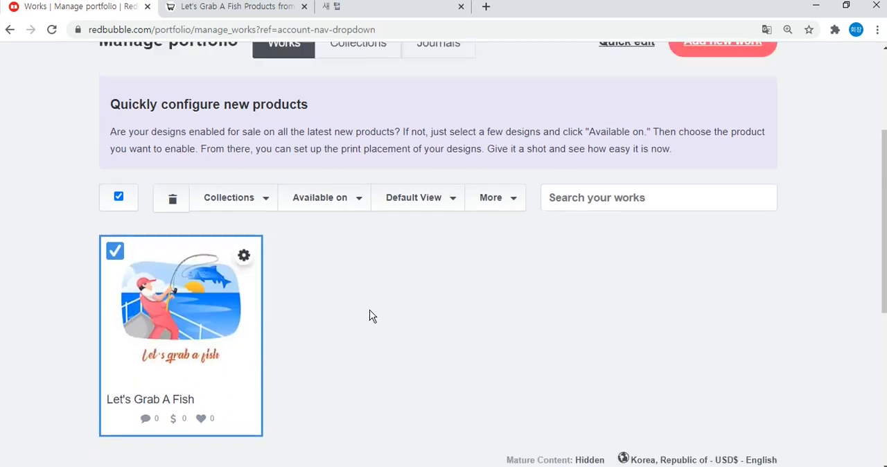
pyautogui.scroll(-2, 394, 278)
pyautogui.scroll(2, 392, 279)
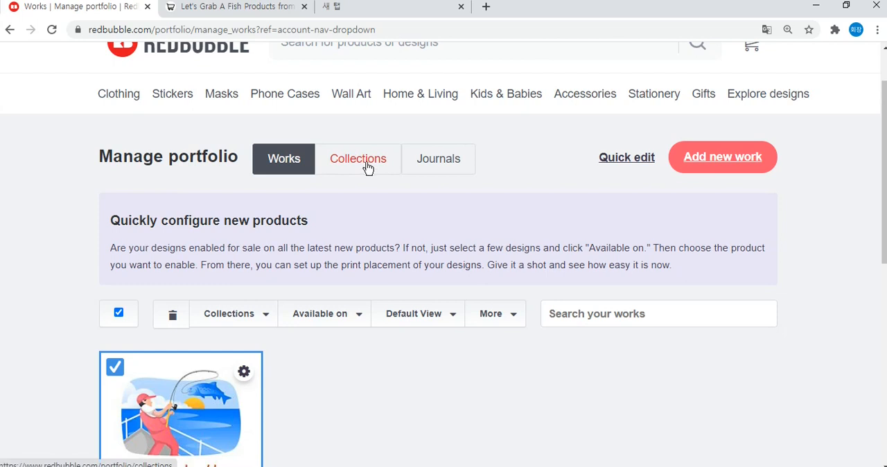
pyautogui.click(367, 172)
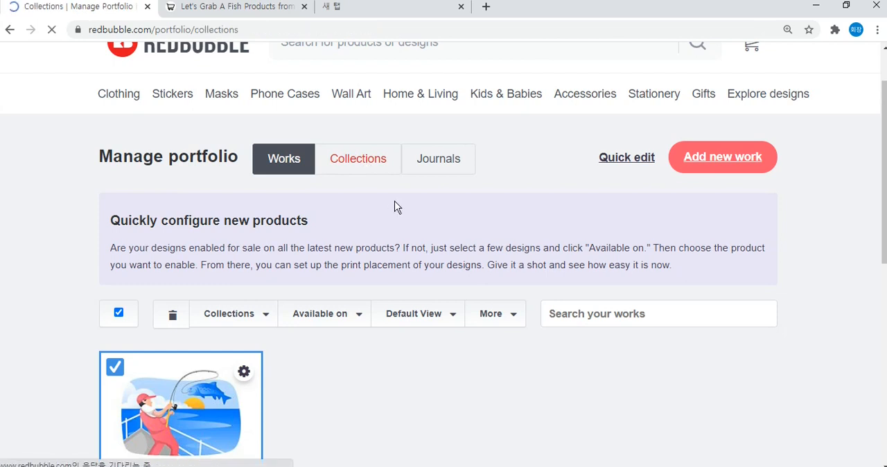
pyautogui.scroll(-4, 235, 201)
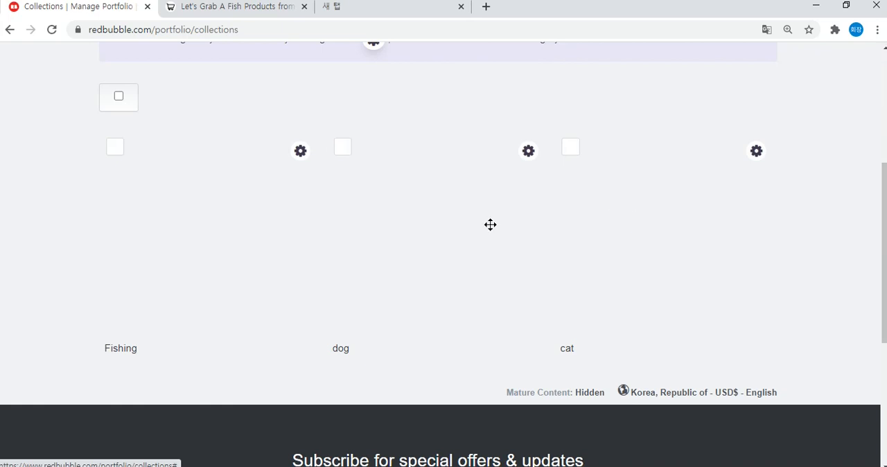
pyautogui.scroll(2, 284, 198)
pyautogui.scroll(-1, 350, 218)
pyautogui.scroll(2, 326, 181)
# Return to the portfolio's works and open the "Let's Grab A Fish" design for editing.
pyautogui.click(305, 154)
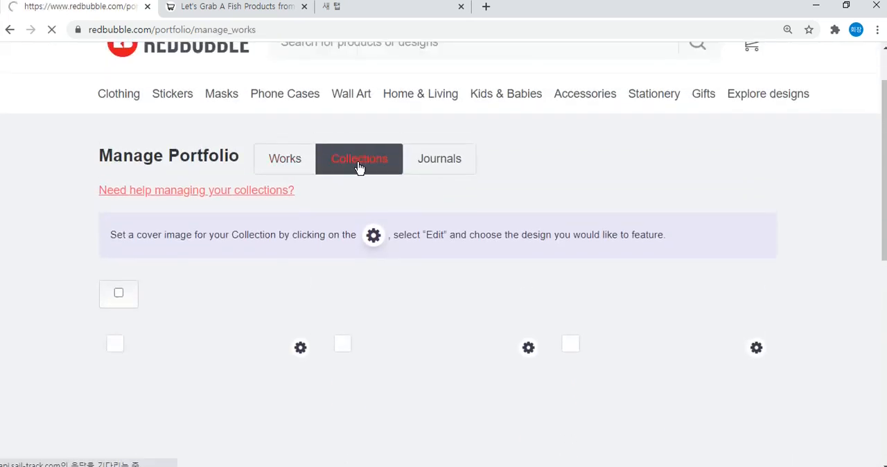
pyautogui.scroll(-3, 392, 147)
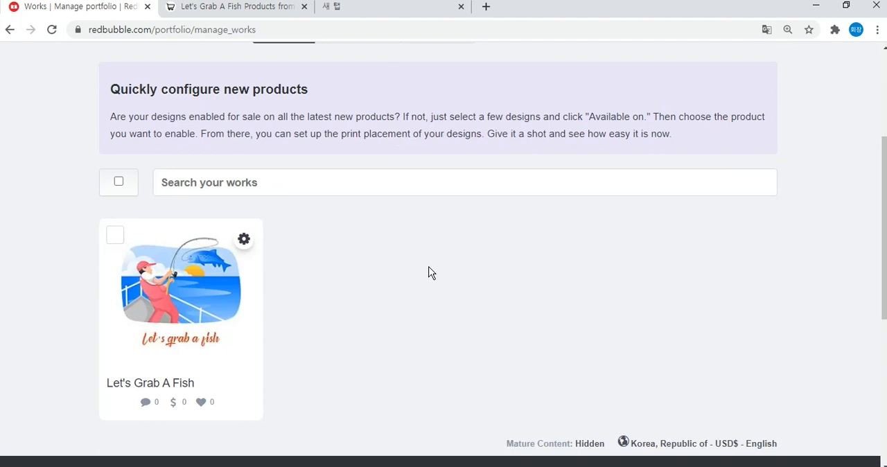
pyautogui.scroll(-1, 352, 245)
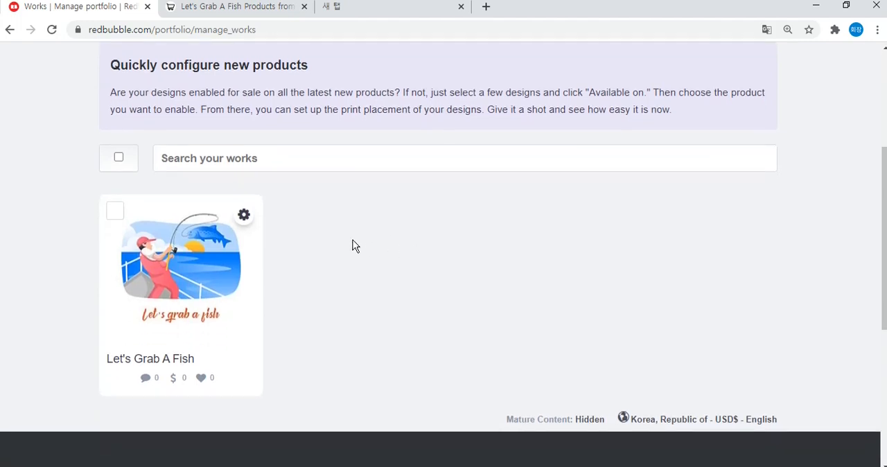
pyautogui.click(244, 173)
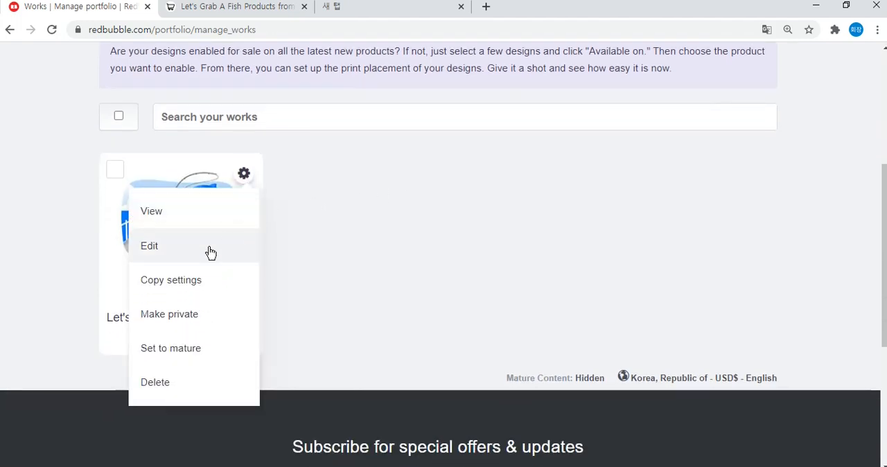
pyautogui.click(254, 178)
pyautogui.click(246, 174)
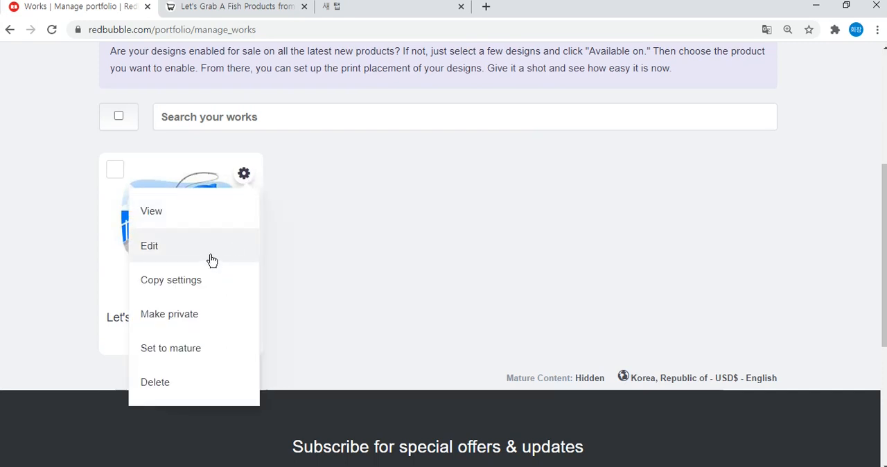
pyautogui.click(217, 249)
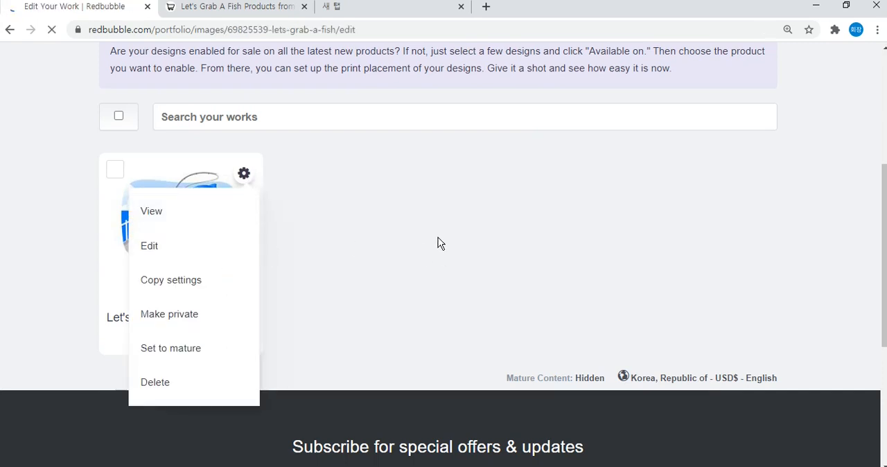
# Select Design & Illustration and Digital Art as the media categories of the "Let's Grab A Fish" work.
pyautogui.scroll(-4, 620, 174)
pyautogui.scroll(-4, 631, 171)
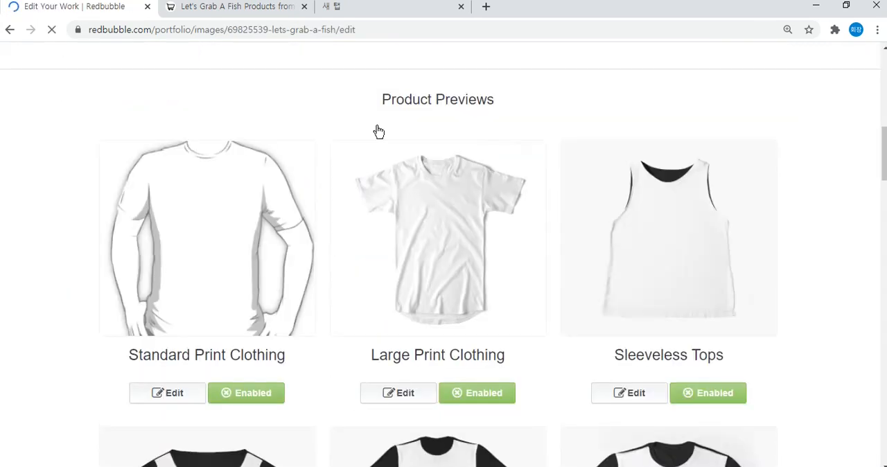
pyautogui.moveTo(885, 111); pyautogui.dragTo(871, 348)
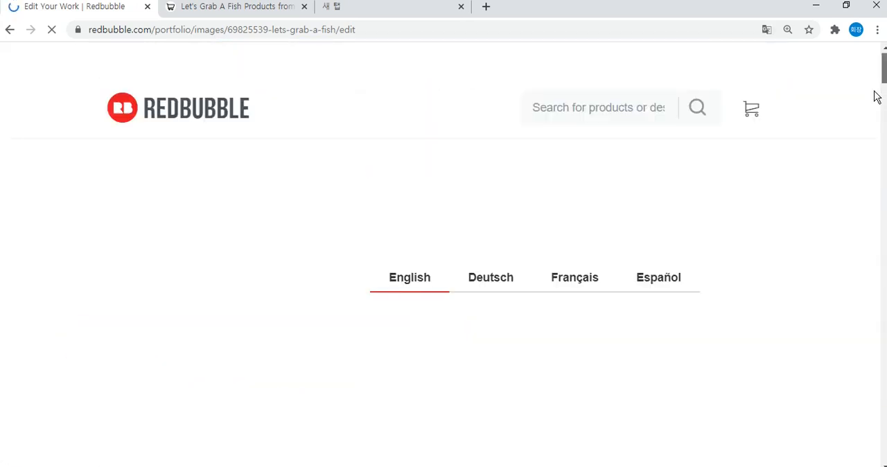
pyautogui.scroll(-3, 848, 120)
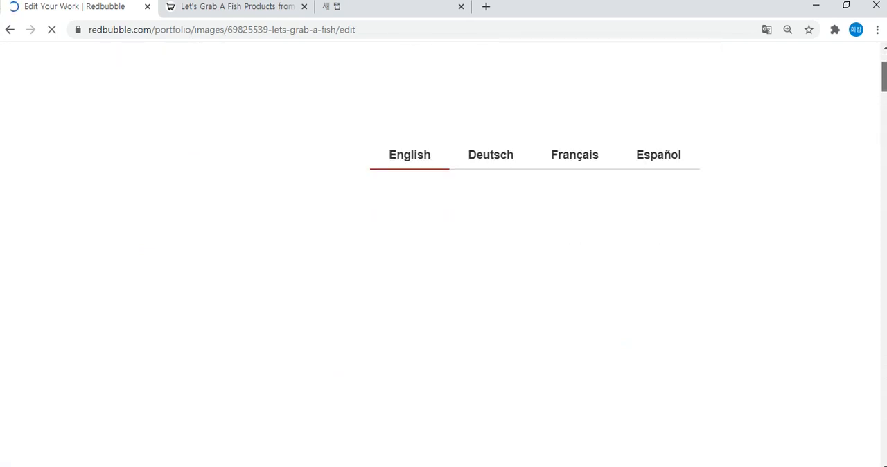
pyautogui.moveTo(886, 90); pyautogui.dragTo(886, 85)
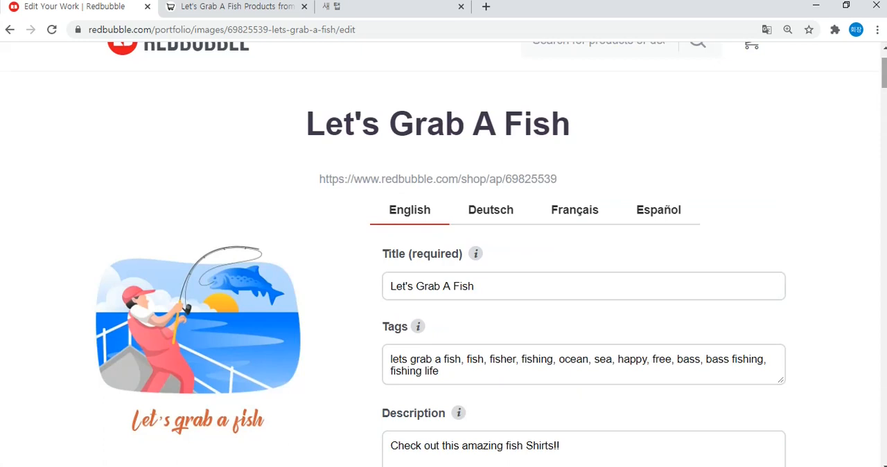
pyautogui.moveTo(885, 91); pyautogui.dragTo(846, 413)
pyautogui.scroll(1, 878, 414)
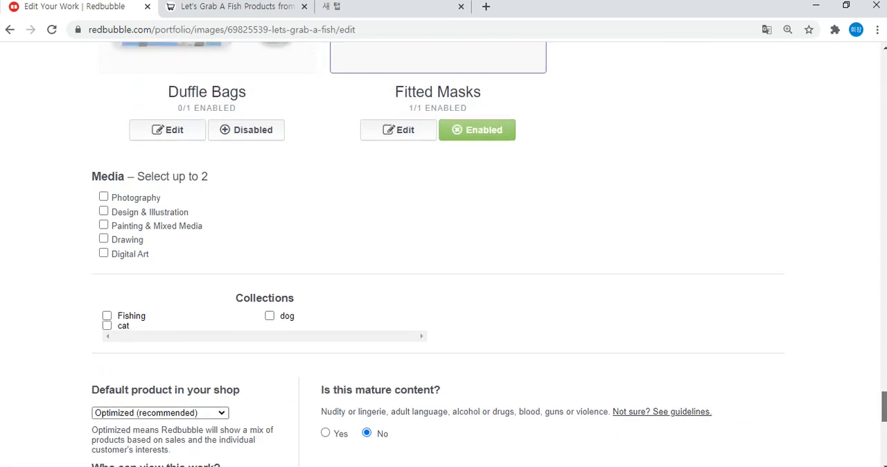
pyautogui.moveTo(89, 182); pyautogui.dragTo(232, 182)
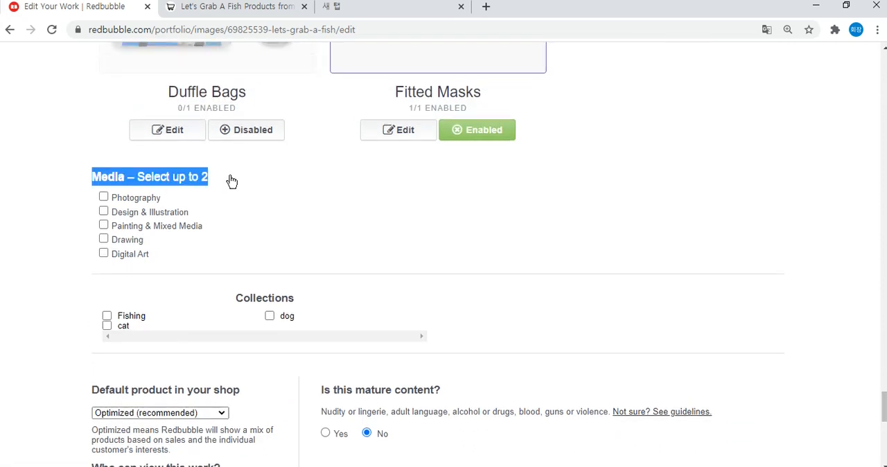
pyautogui.click(64, 184)
pyautogui.scroll(2, 64, 184)
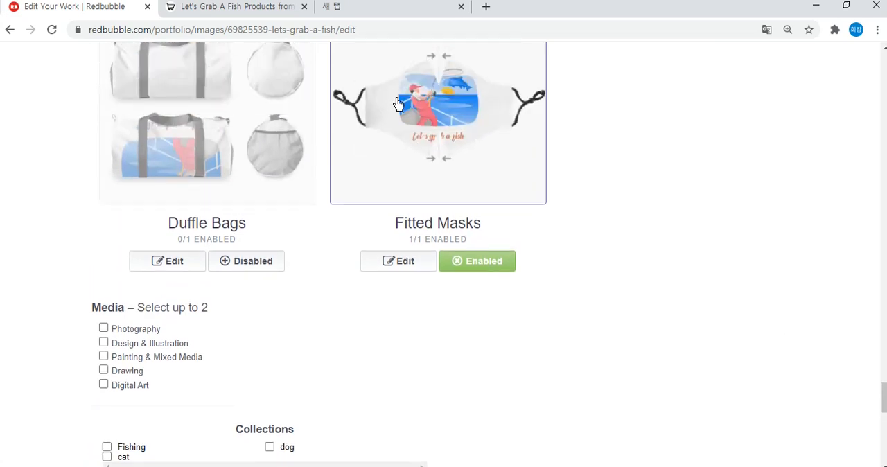
pyautogui.scroll(-2, 62, 235)
pyautogui.click(123, 212)
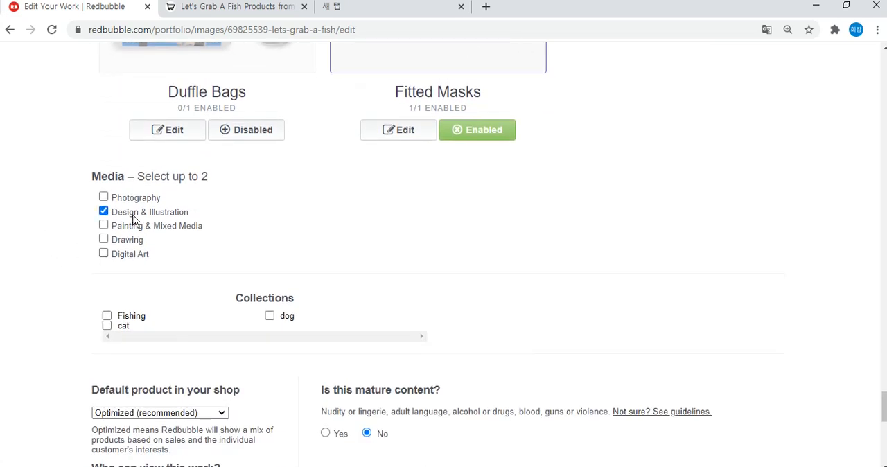
pyautogui.click(103, 257)
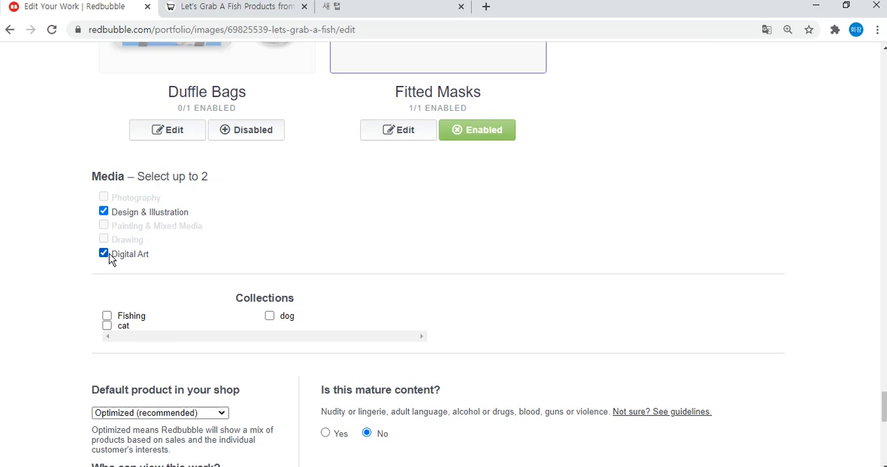
pyautogui.click(104, 255)
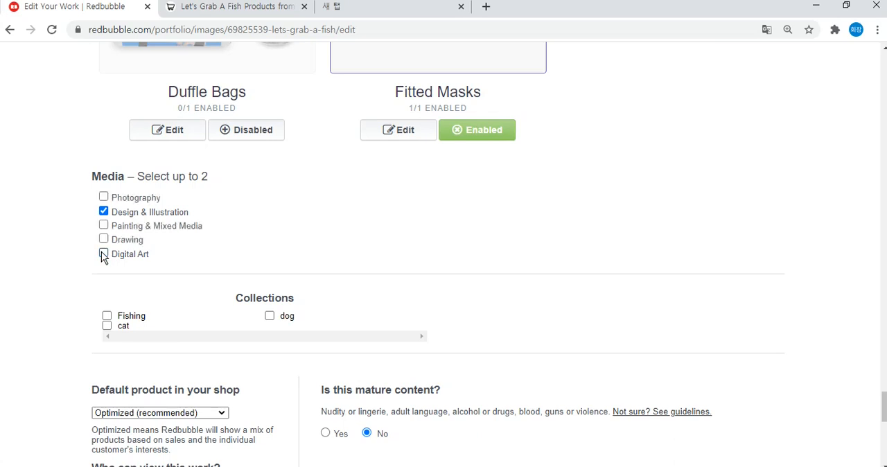
pyautogui.click(103, 198)
pyautogui.click(104, 211)
pyautogui.click(104, 254)
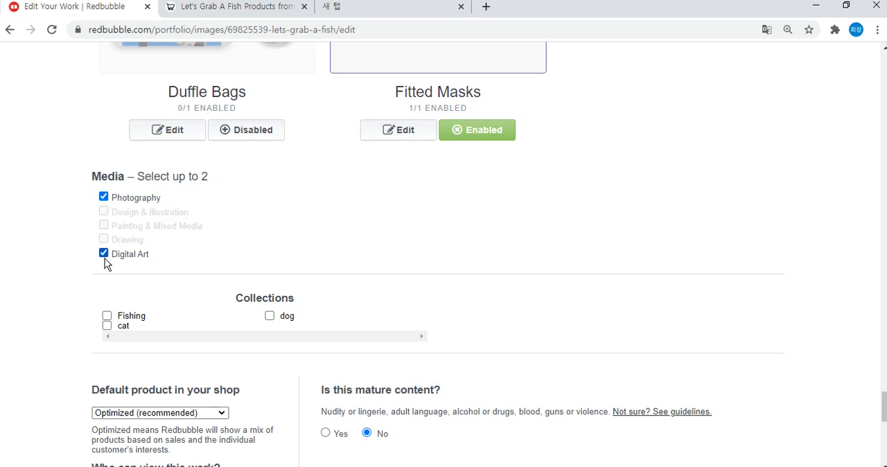
pyautogui.click(104, 258)
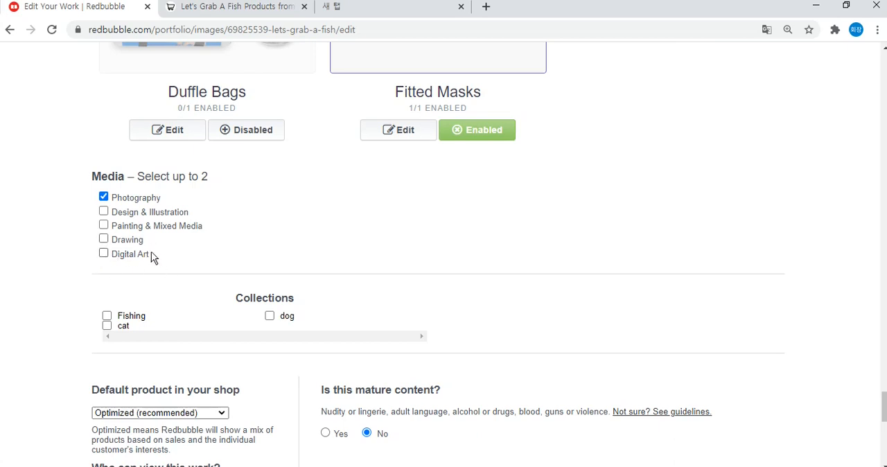
pyautogui.click(104, 197)
pyautogui.click(104, 211)
pyautogui.click(103, 254)
# Assign the "Let's Grab A Fish" work to the Fishing collection.
pyautogui.scroll(-1, 238, 238)
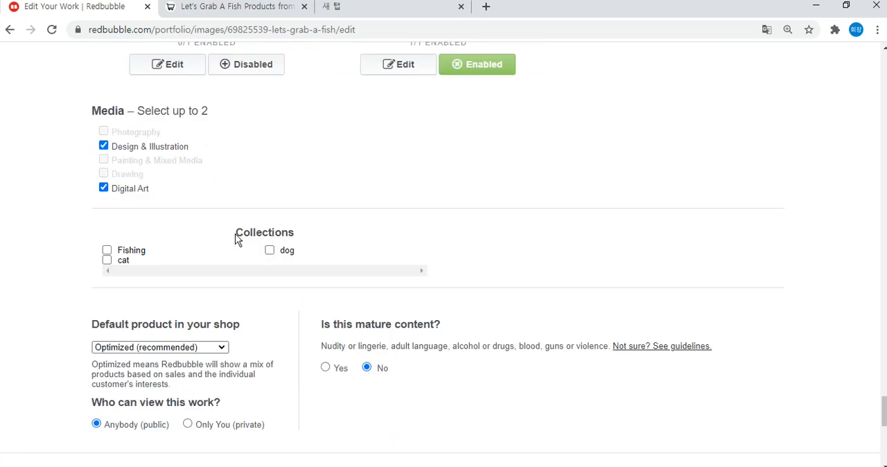
pyautogui.moveTo(237, 234); pyautogui.dragTo(298, 230)
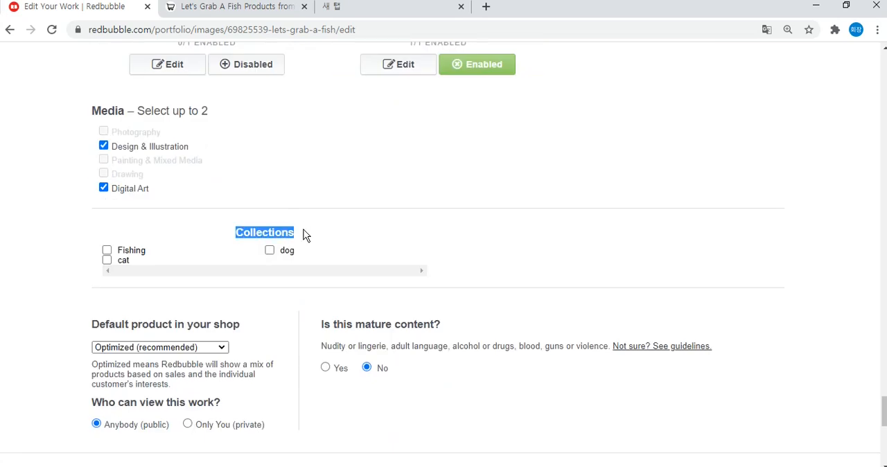
pyautogui.click(303, 232)
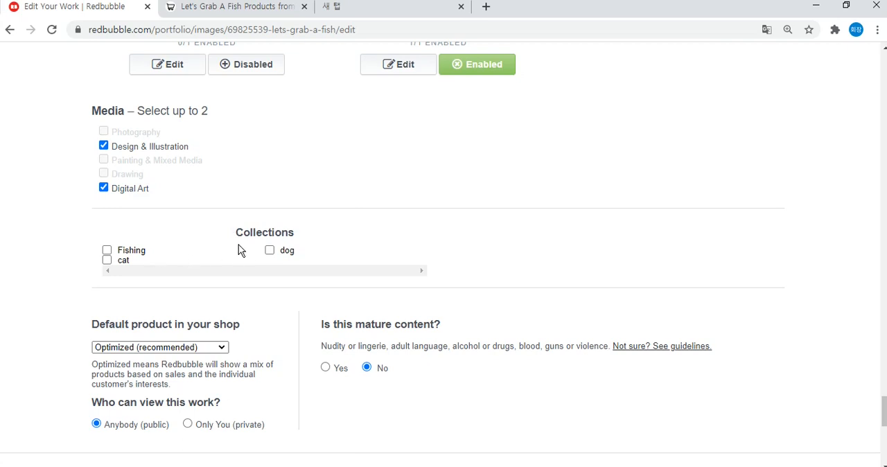
pyautogui.scroll(1, 263, 259)
pyautogui.scroll(-2, 267, 267)
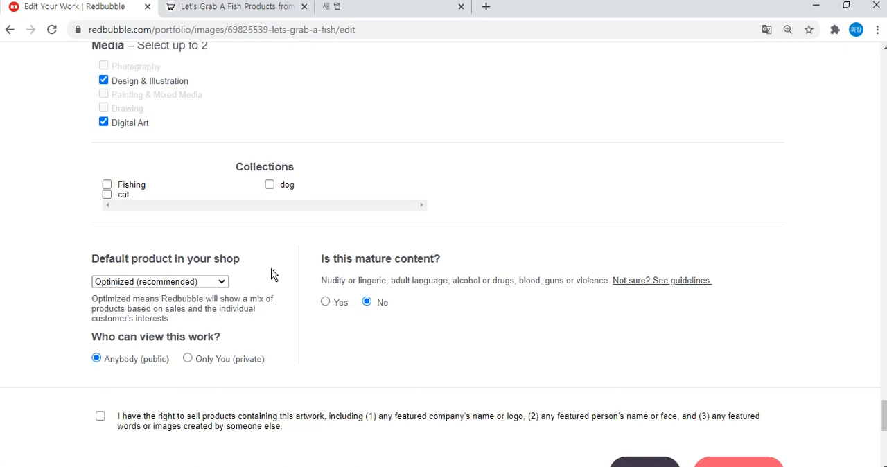
pyautogui.click(107, 184)
# Confirm the right to sell products containing this artwork and save the work.
pyautogui.scroll(-3, 318, 203)
pyautogui.click(153, 229)
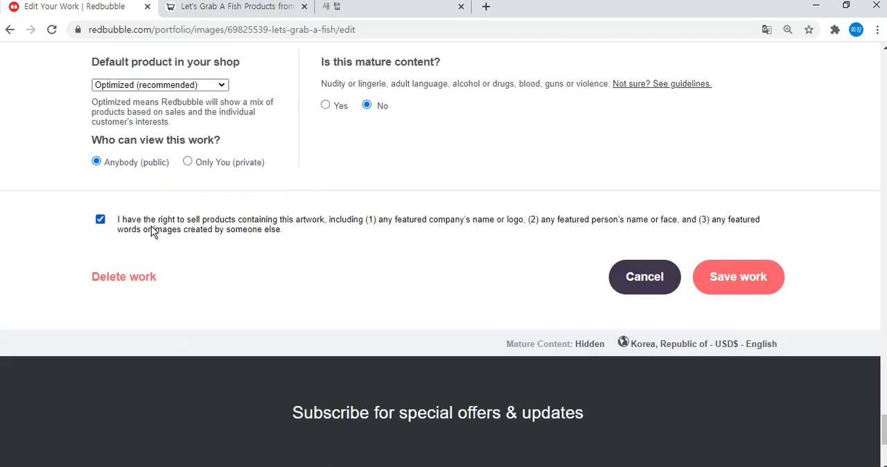
pyautogui.click(740, 277)
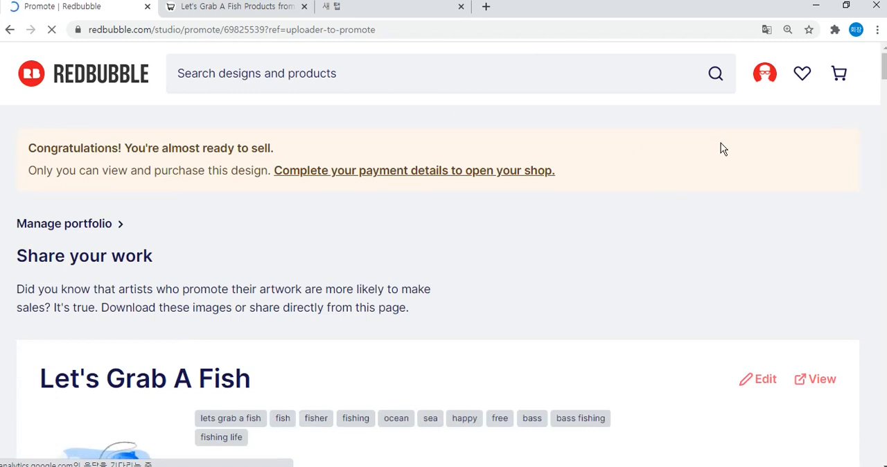
# Look through the design's product previews on the promotion page, from masks and clothing to stickers and phone cases.
pyautogui.scroll(-5, 718, 153)
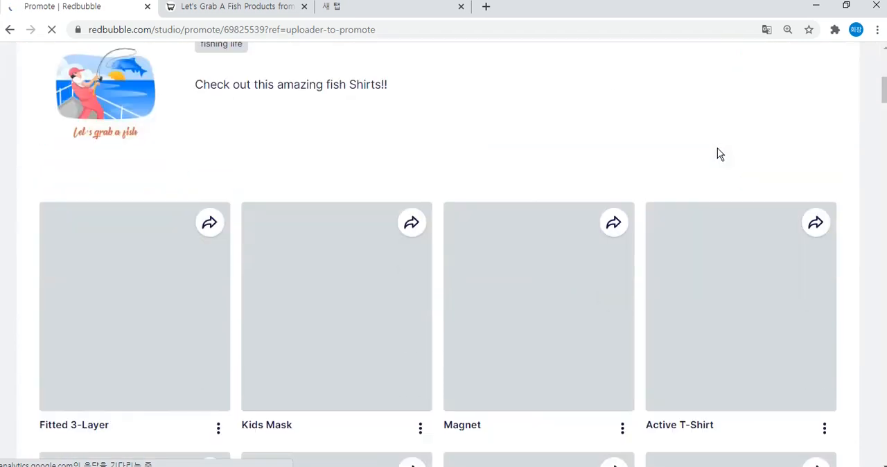
pyautogui.scroll(5, 716, 158)
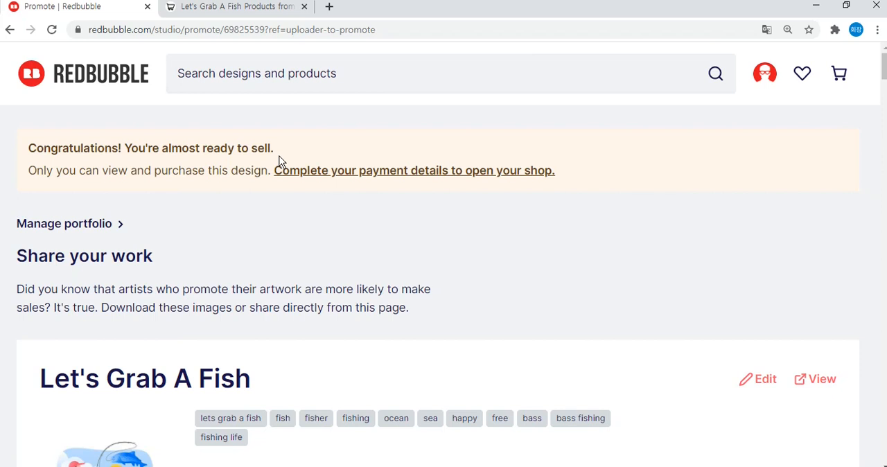
pyautogui.scroll(-5, 277, 173)
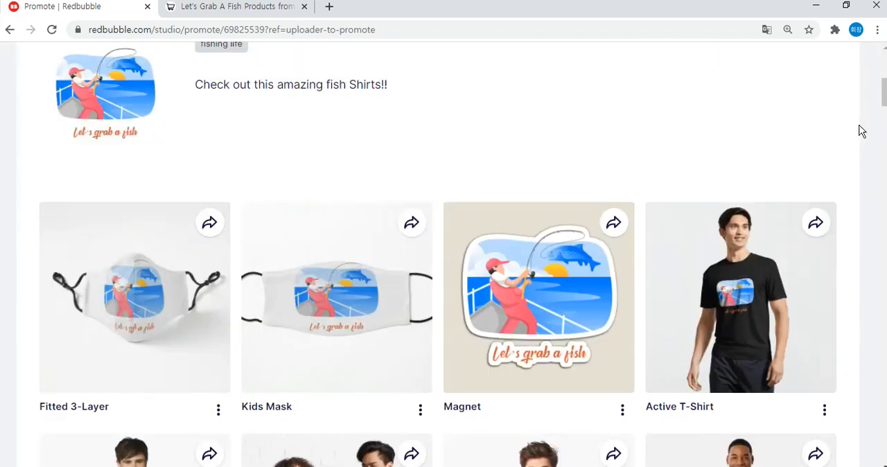
pyautogui.scroll(2, 542, 234)
pyautogui.scroll(-2, 501, 247)
pyautogui.scroll(-4, 468, 194)
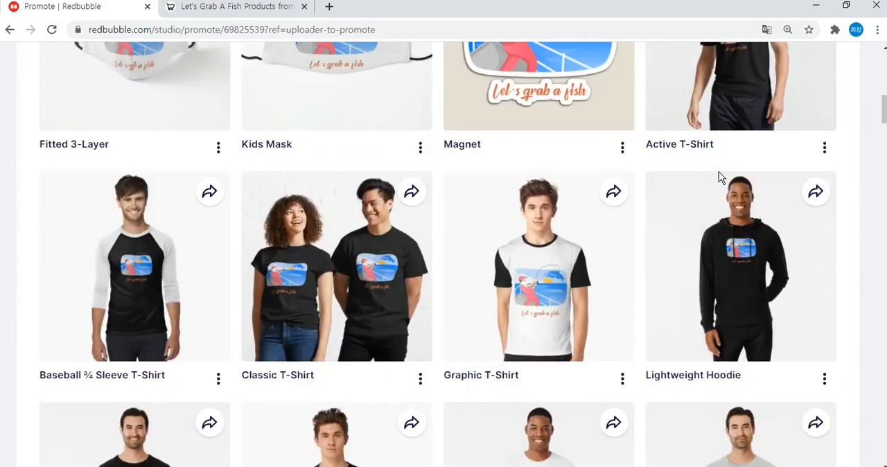
pyautogui.scroll(-5, 108, 284)
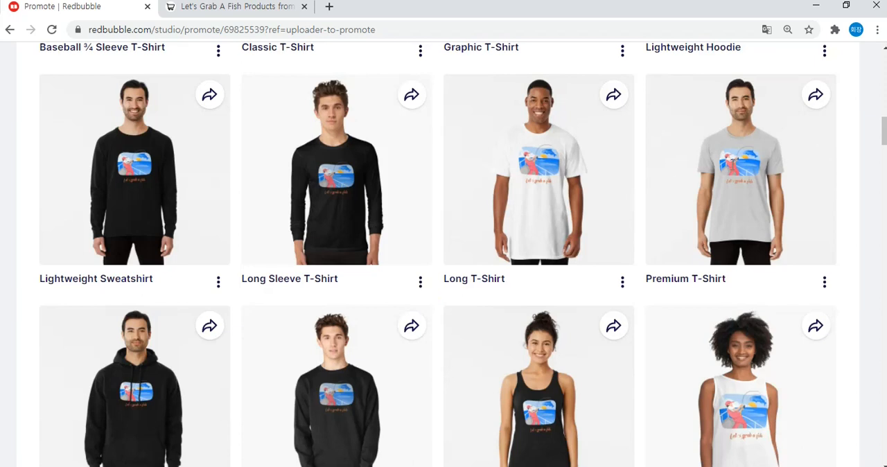
pyautogui.scroll(4, 641, 239)
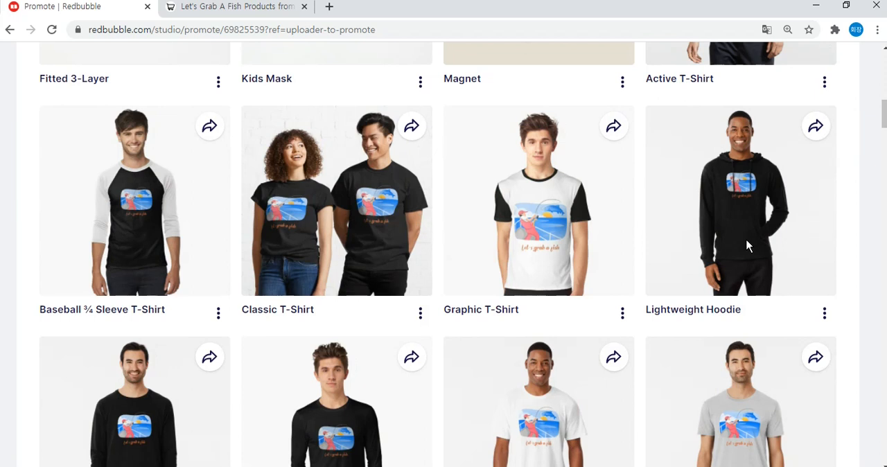
pyautogui.scroll(-18, 643, 229)
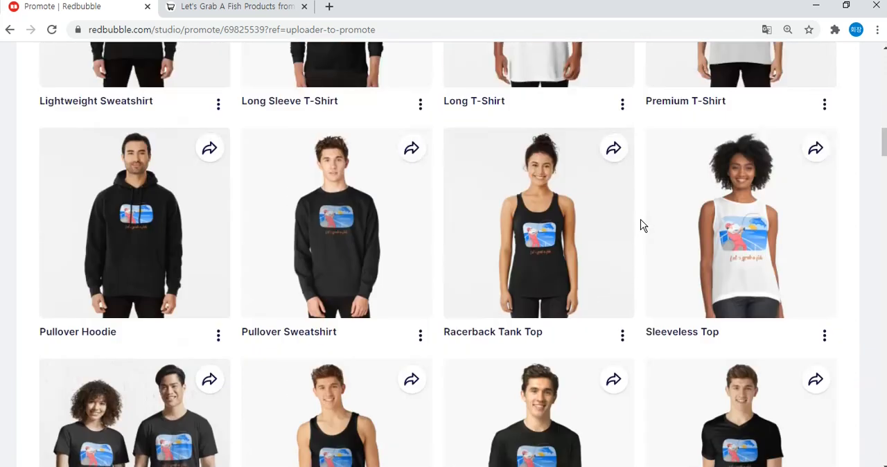
pyautogui.scroll(-4, 642, 226)
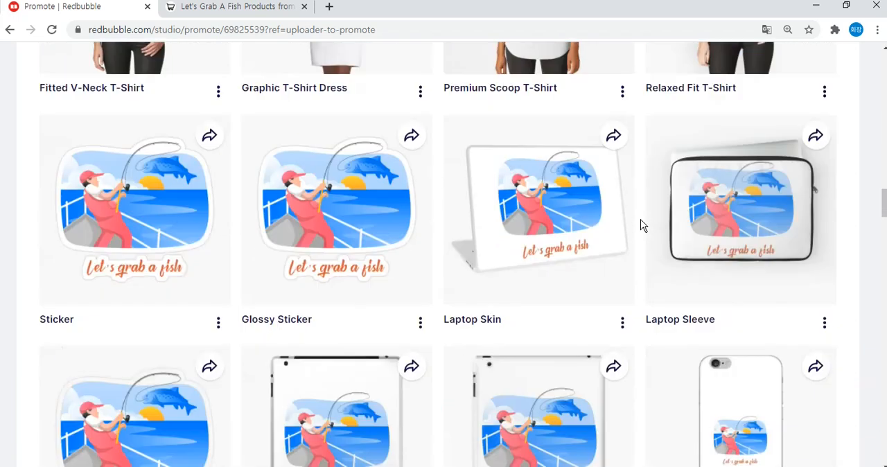
pyautogui.scroll(1, 641, 224)
pyautogui.scroll(-5, 682, 201)
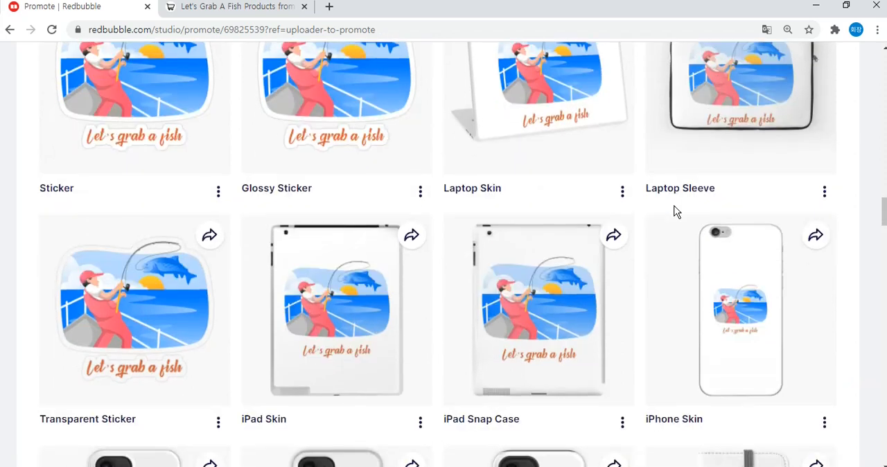
pyautogui.scroll(-4, 676, 211)
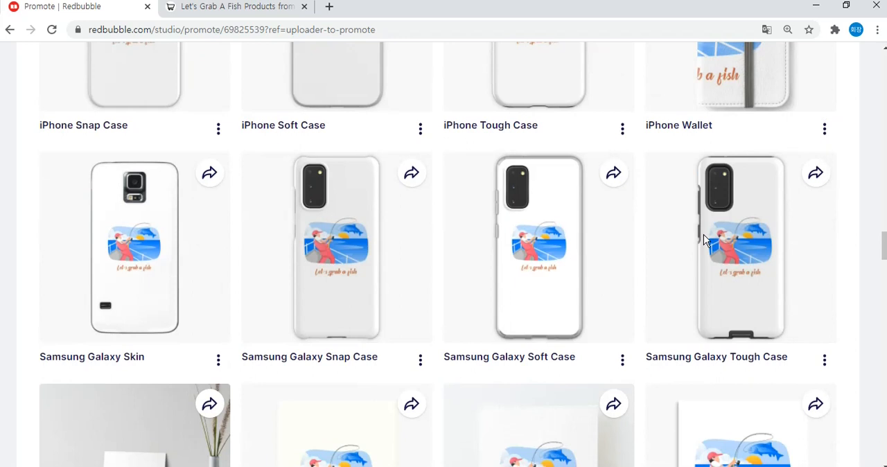
pyautogui.scroll(2, 693, 239)
pyautogui.scroll(-4, 669, 236)
pyautogui.scroll(1, 662, 230)
pyautogui.scroll(2, 661, 229)
pyautogui.scroll(15, 728, 190)
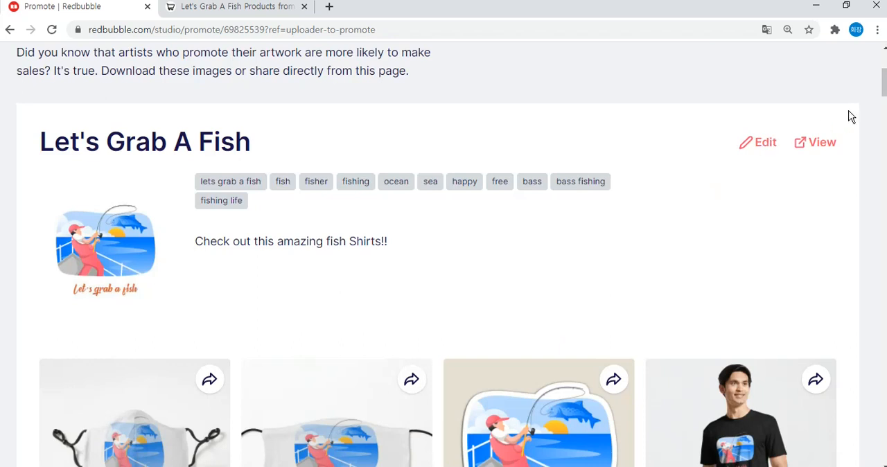
pyautogui.scroll(-2, 848, 115)
pyautogui.scroll(4, 770, 233)
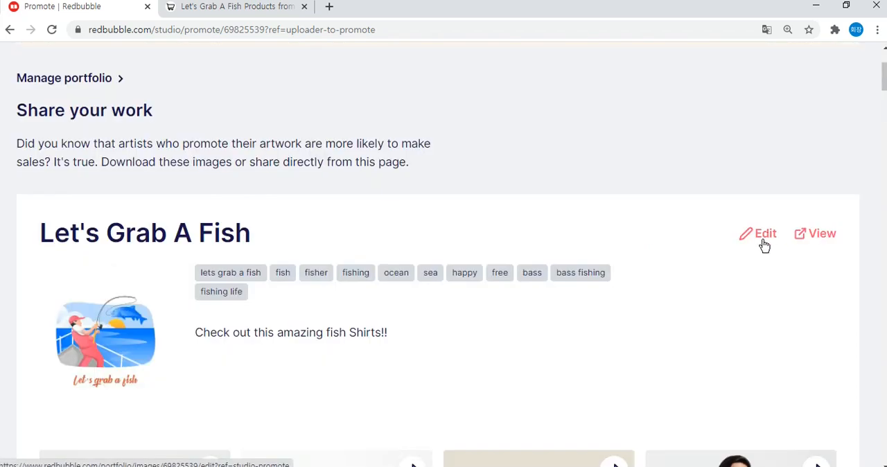
# Reopen the "Let's Grab A Fish" work for editing and set its default shop product to iPhone Case.
pyautogui.click(764, 236)
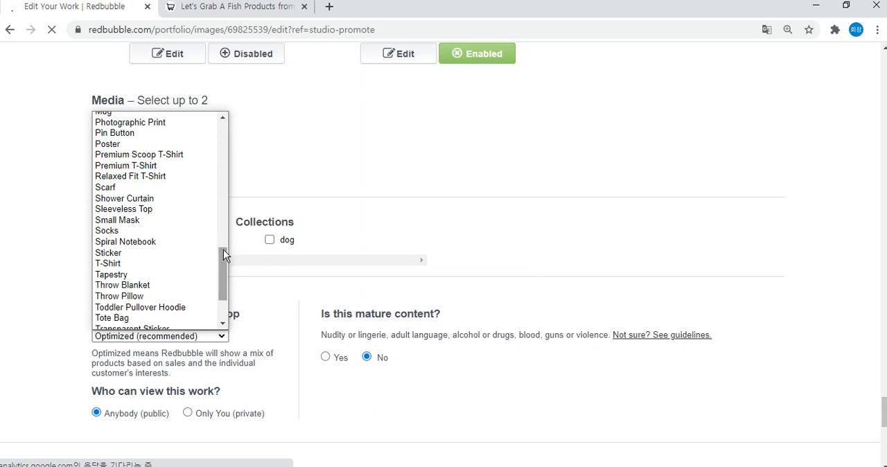
pyautogui.scroll(1, 224, 250)
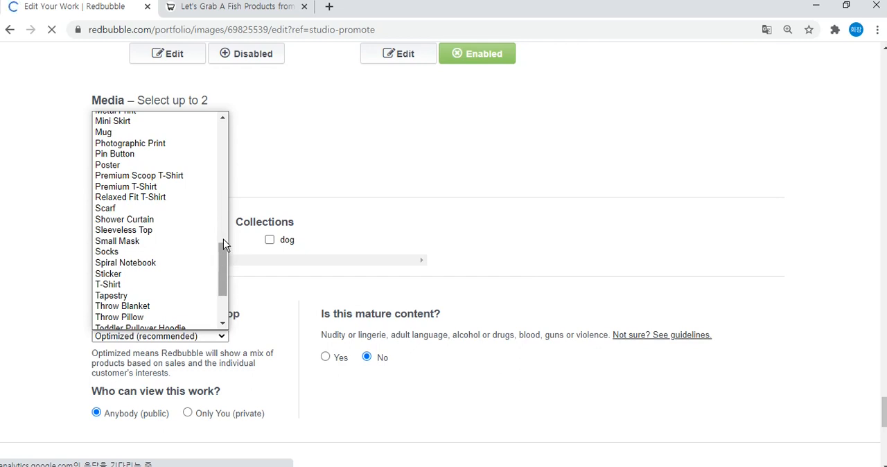
pyautogui.scroll(5, 222, 258)
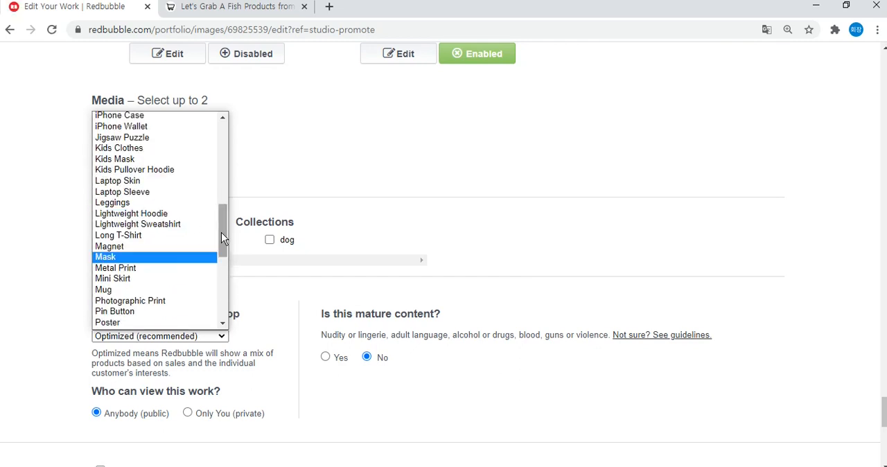
pyautogui.scroll(3, 221, 211)
pyautogui.moveTo(222, 210)
pyautogui.mouseDown()
pyautogui.moveTo(235, 185)
pyautogui.moveTo(227, 151)
pyautogui.moveTo(227, 213)
pyautogui.mouseUp()
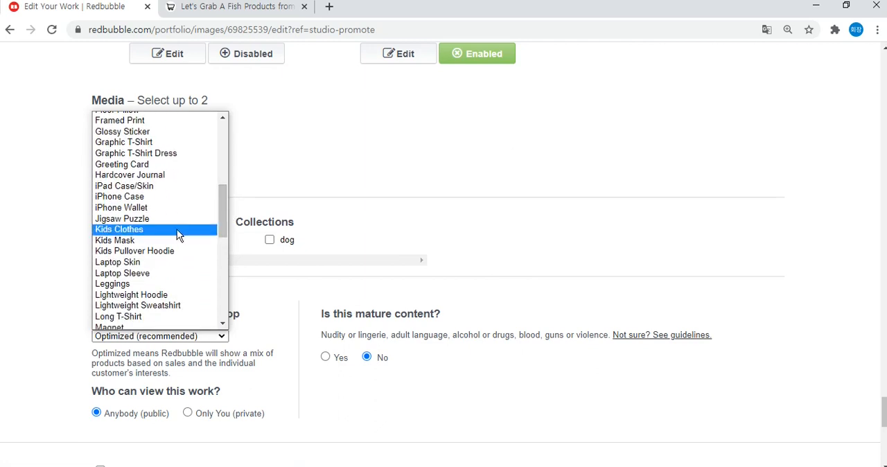
pyautogui.click(180, 198)
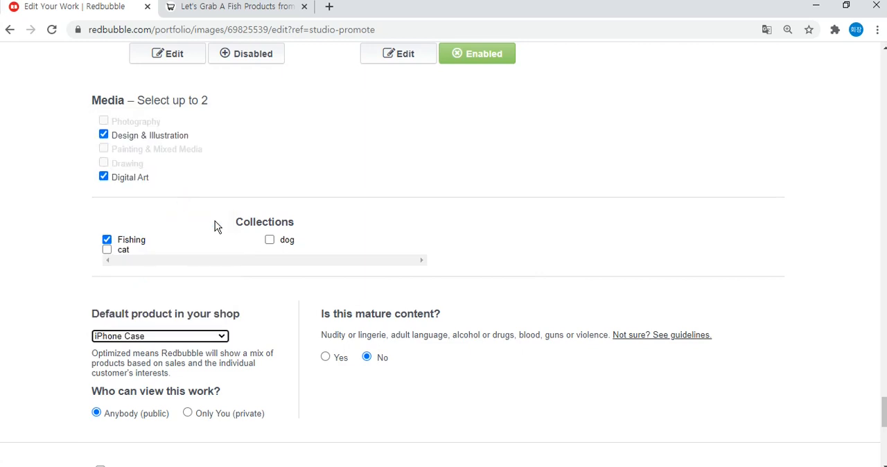
pyautogui.click(299, 298)
# Confirm the selling rights for the artwork again and save the work with its new default product.
pyautogui.scroll(-3, 300, 297)
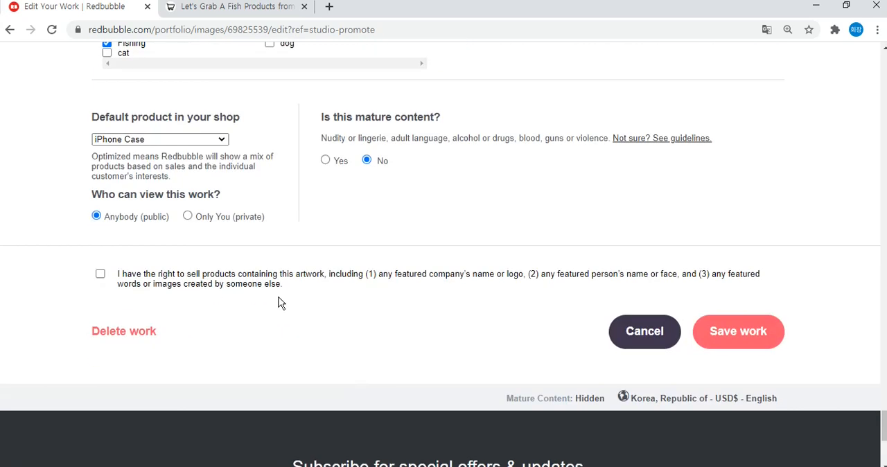
pyautogui.click(224, 284)
pyautogui.click(739, 334)
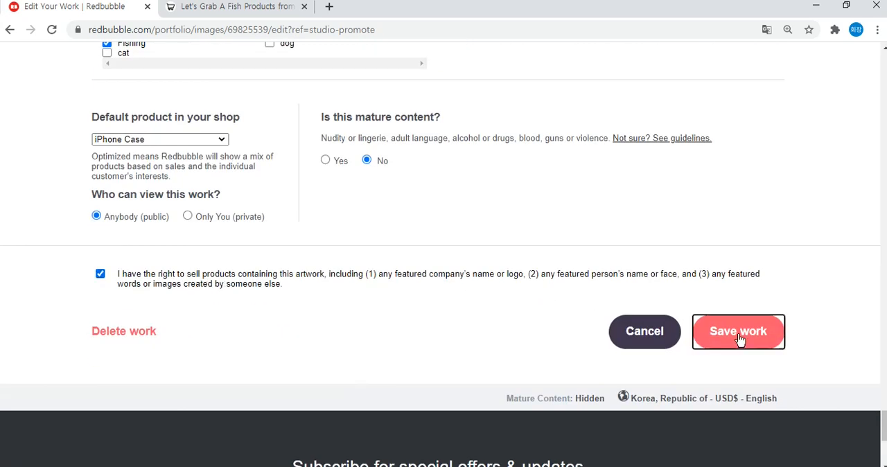
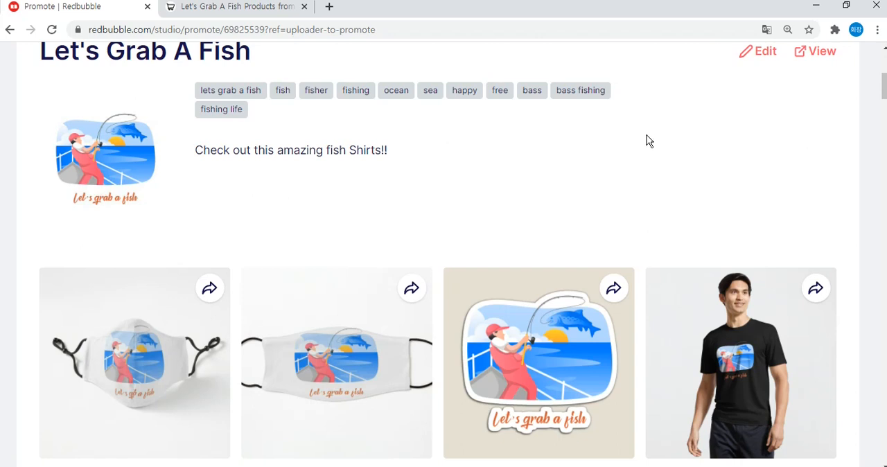
# Look over the design's first product previews and open the product page of the Magnet.
pyautogui.scroll(-4, 648, 134)
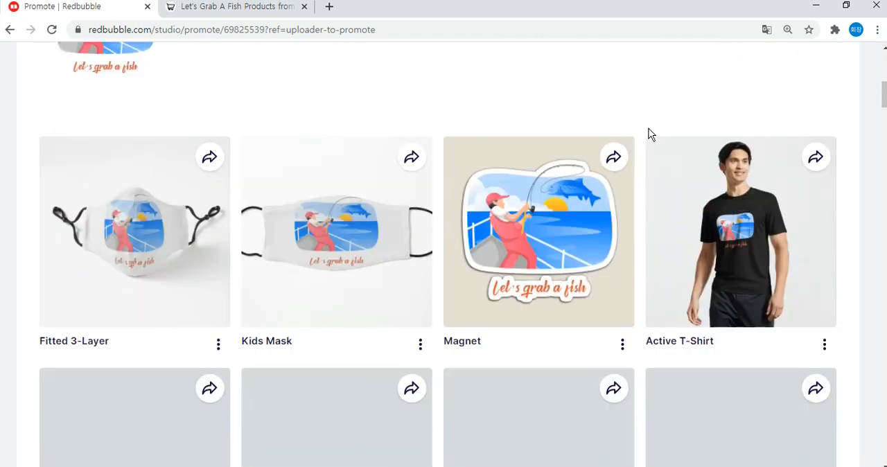
pyautogui.scroll(1, 649, 134)
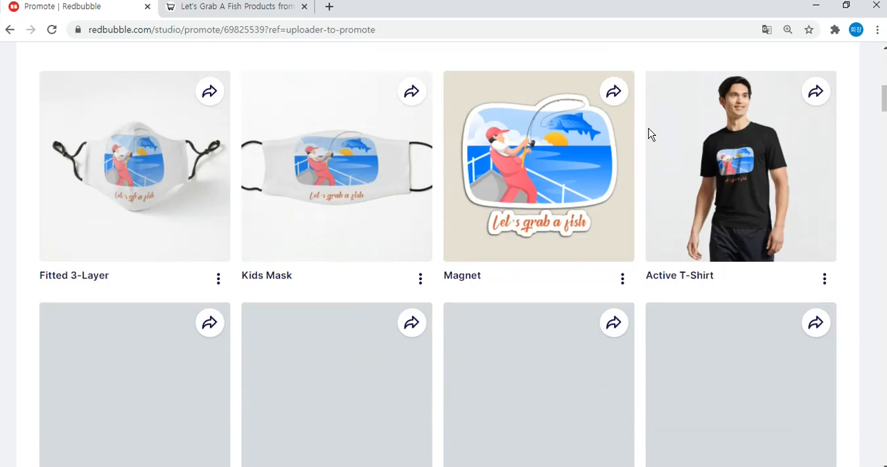
pyautogui.scroll(-7, 649, 136)
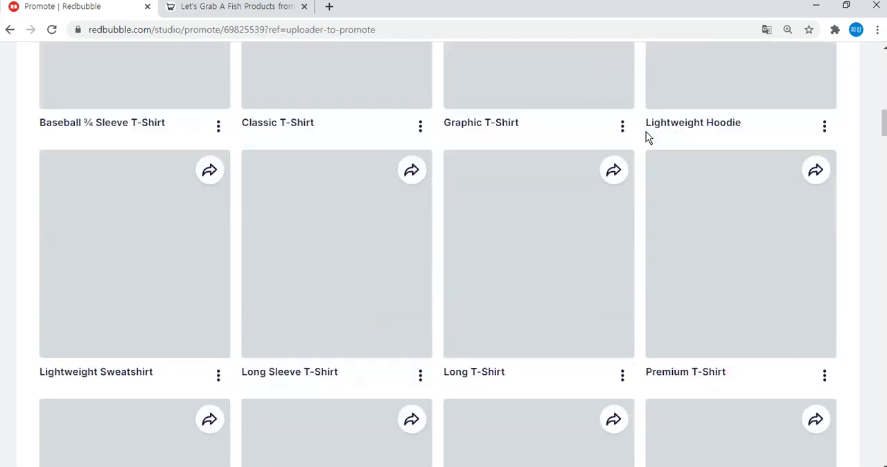
pyautogui.scroll(10, 639, 148)
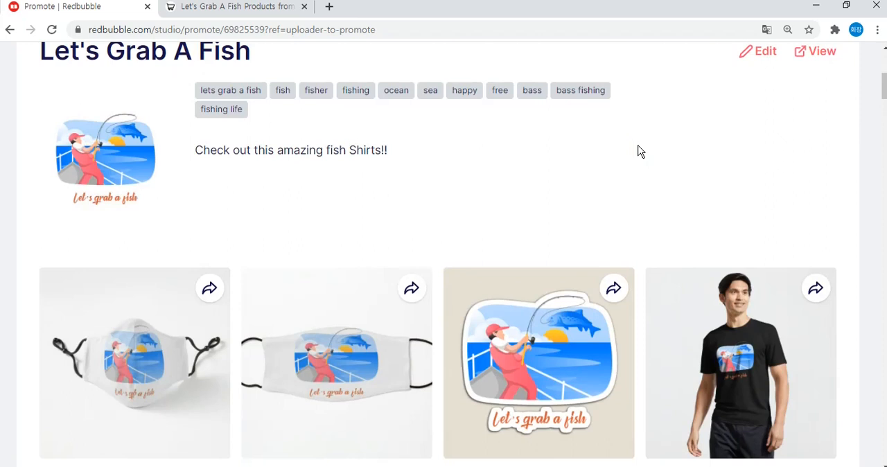
pyautogui.scroll(-2, 639, 151)
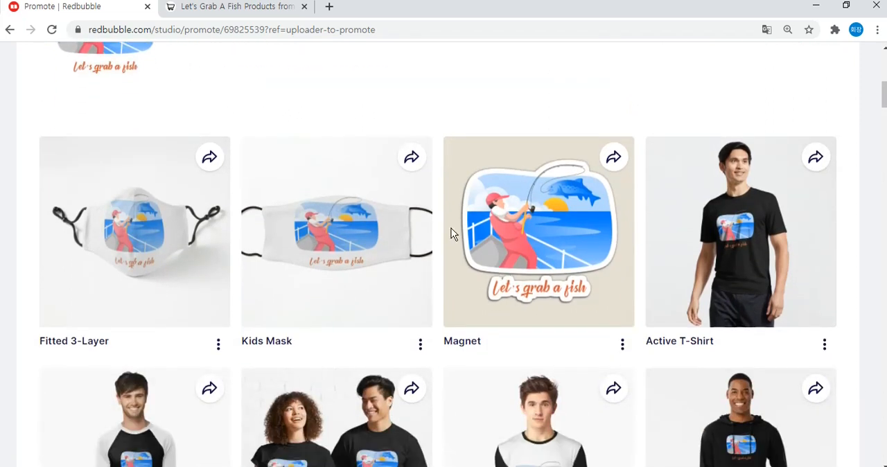
pyautogui.scroll(-4, 449, 206)
pyautogui.scroll(3, 445, 202)
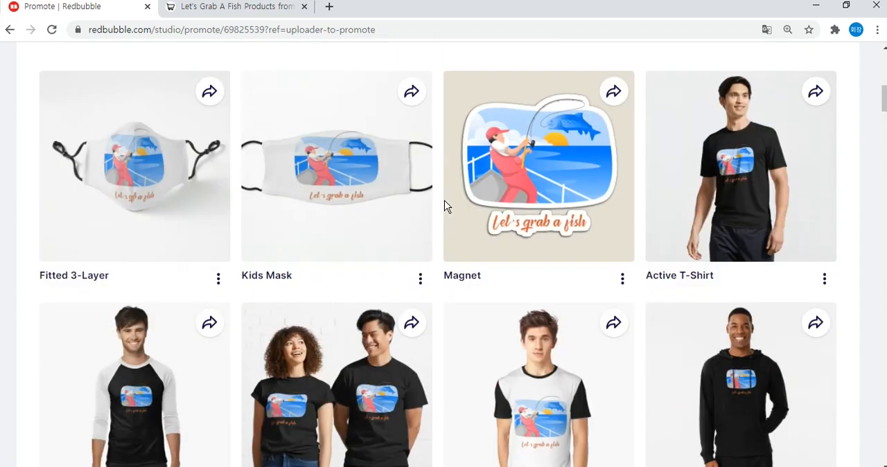
pyautogui.click(623, 280)
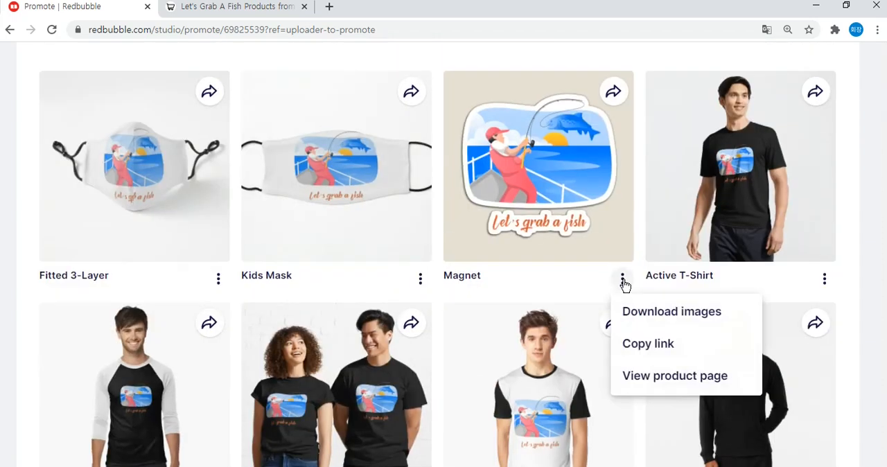
pyautogui.click(657, 378)
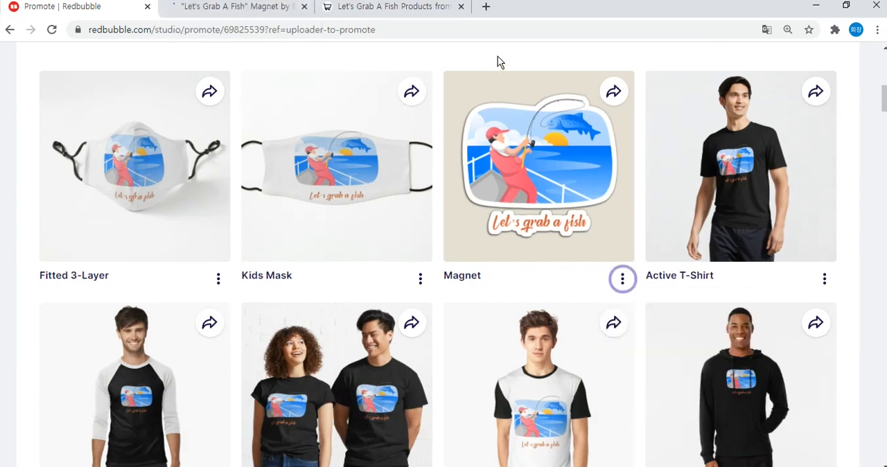
pyautogui.click(257, 10)
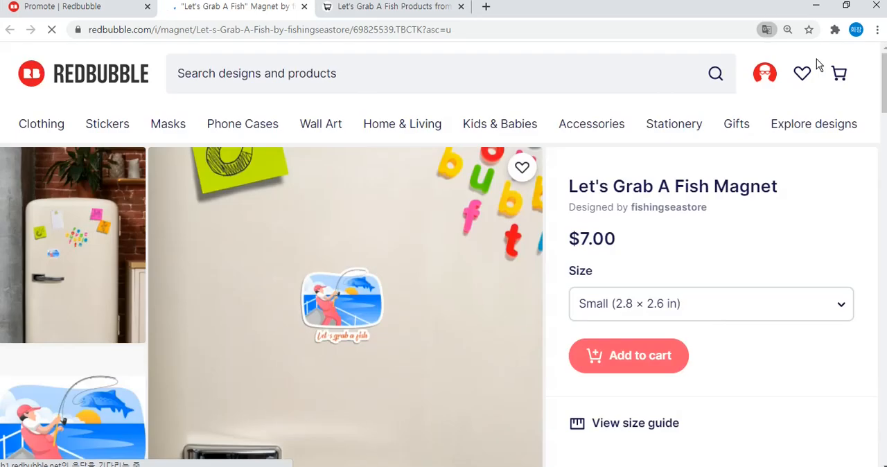
# Examine the magnet's product page and read its most recent customer reviews and their dates.
pyautogui.moveTo(884, 82); pyautogui.dragTo(884, 92)
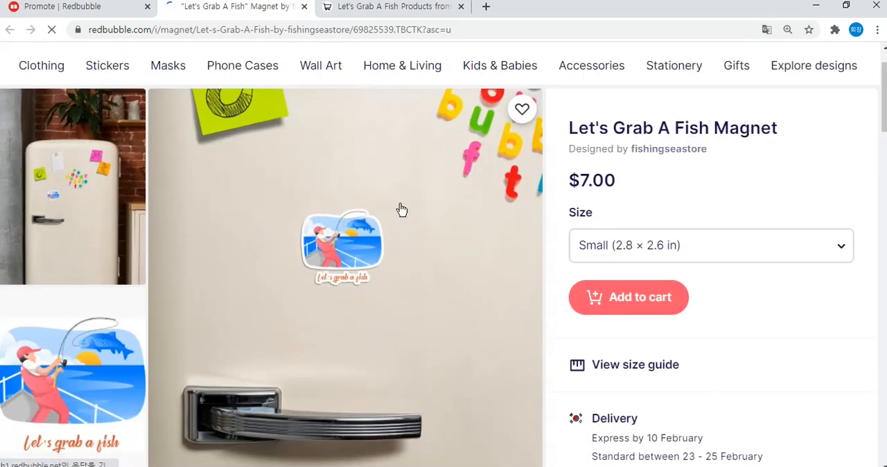
pyautogui.moveTo(885, 97); pyautogui.dragTo(884, 154)
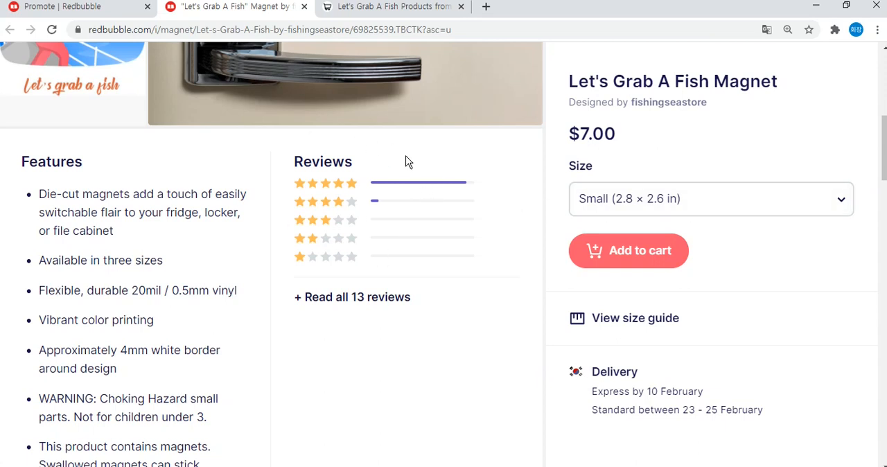
pyautogui.click(352, 297)
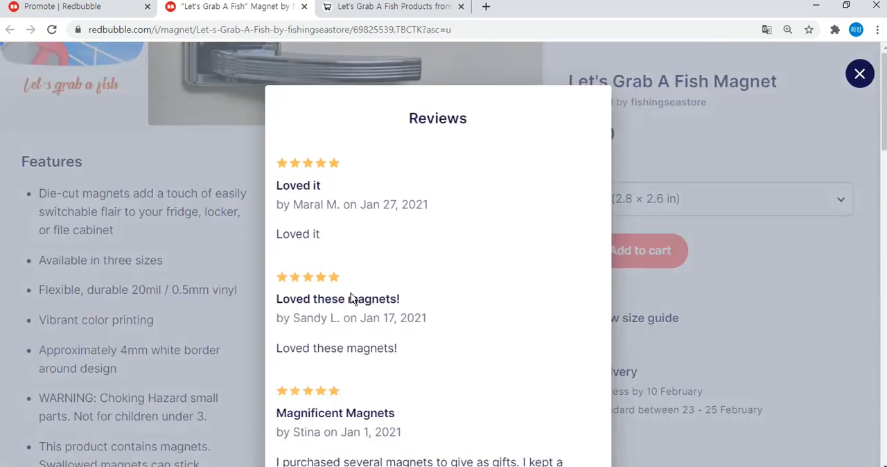
pyautogui.moveTo(383, 206); pyautogui.dragTo(424, 204)
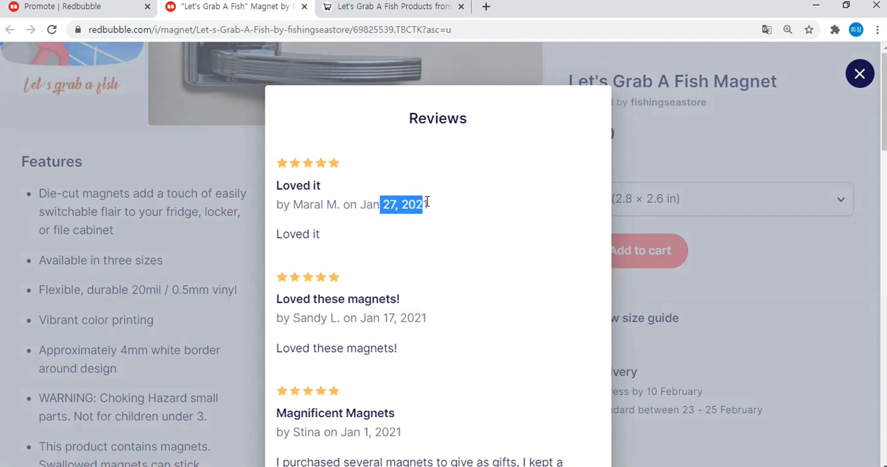
pyautogui.click(428, 205)
pyautogui.moveTo(423, 205)
pyautogui.mouseDown()
pyautogui.moveTo(380, 205)
pyautogui.moveTo(420, 203)
pyautogui.mouseUp()
pyautogui.scroll(-2, 435, 205)
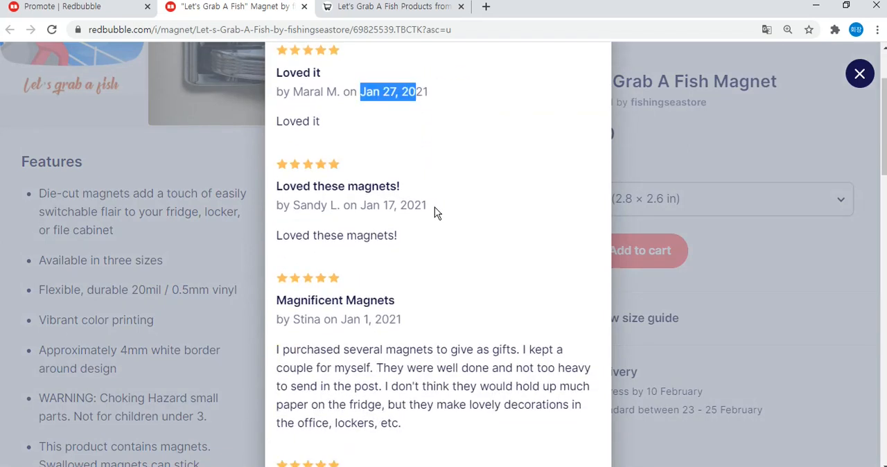
pyautogui.moveTo(373, 189); pyautogui.dragTo(447, 193)
pyautogui.click(447, 192)
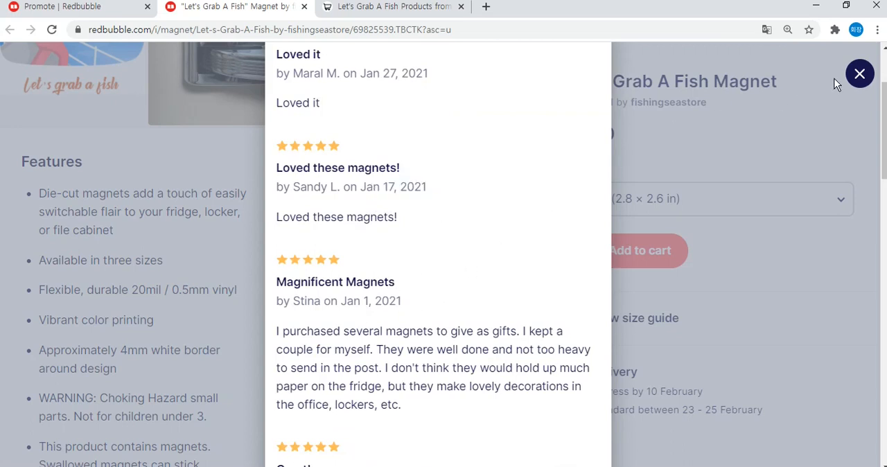
pyautogui.click(858, 74)
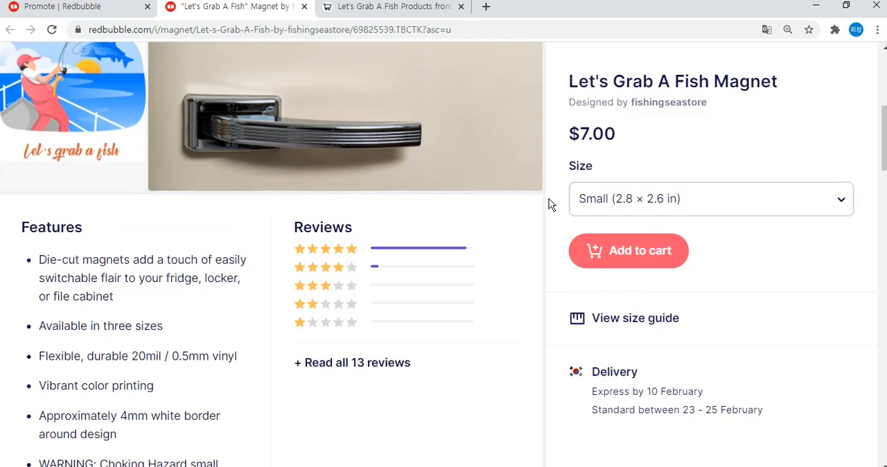
# Look through the magnet's older customer reviews, then close the product page and return to the promotion page.
pyautogui.scroll(-1, 551, 205)
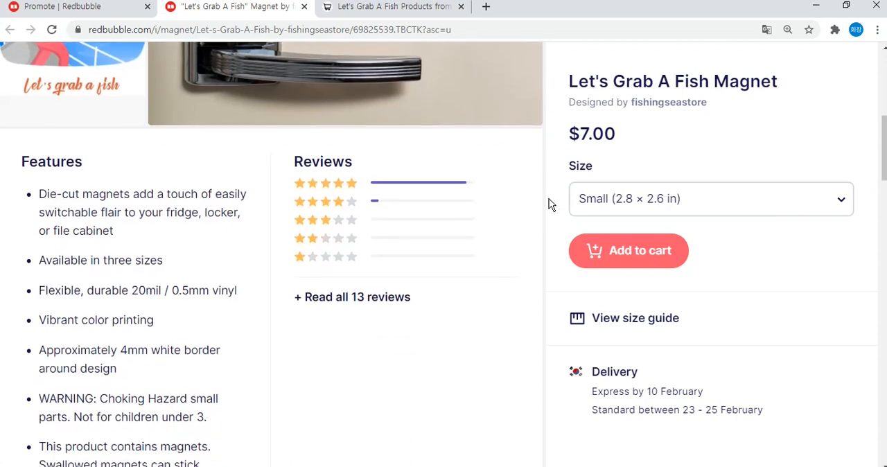
pyautogui.click(406, 297)
pyautogui.scroll(-3, 447, 228)
pyautogui.scroll(-5, 447, 228)
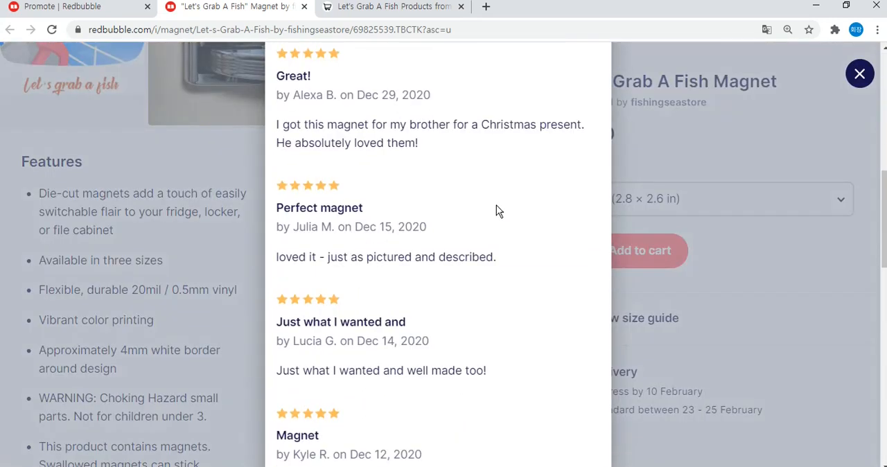
pyautogui.scroll(6, 388, 365)
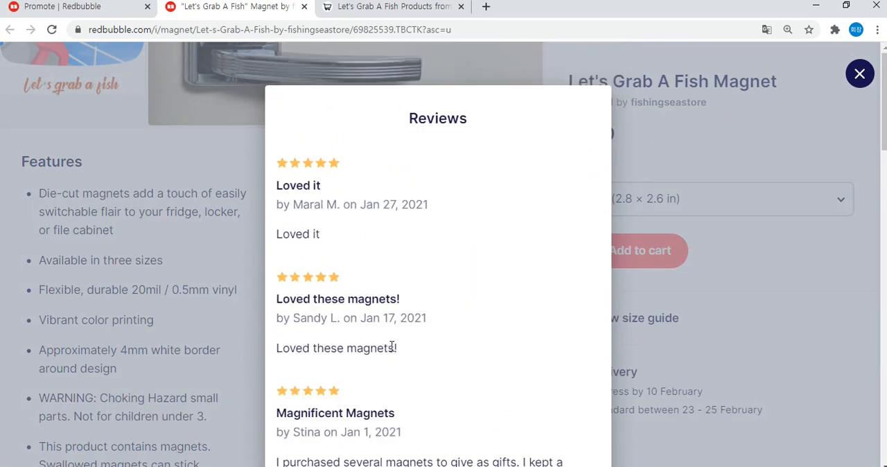
pyautogui.click(859, 75)
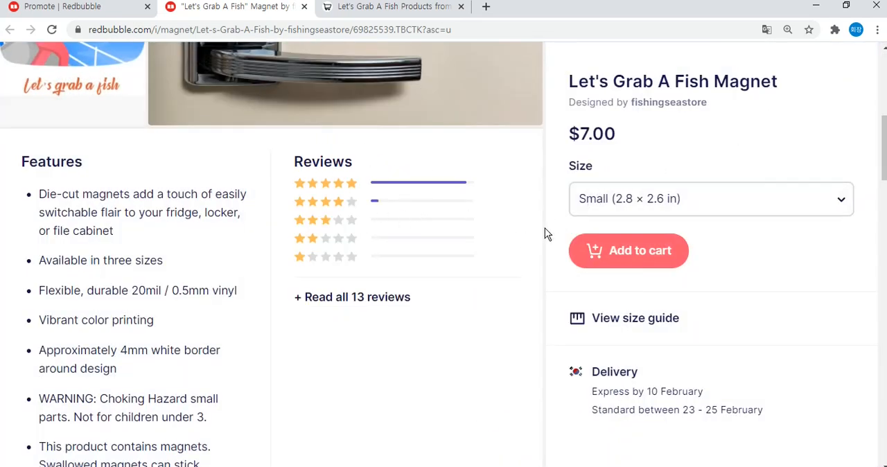
pyautogui.scroll(1, 544, 233)
pyautogui.scroll(1, 545, 233)
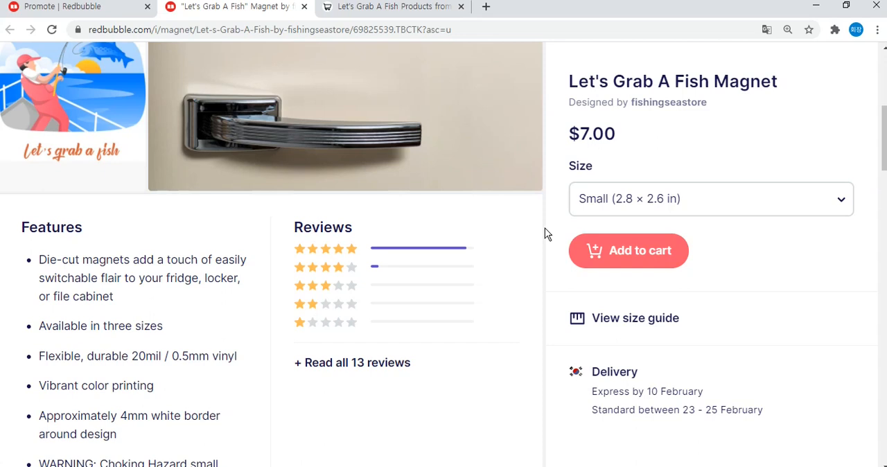
pyautogui.click(303, 6)
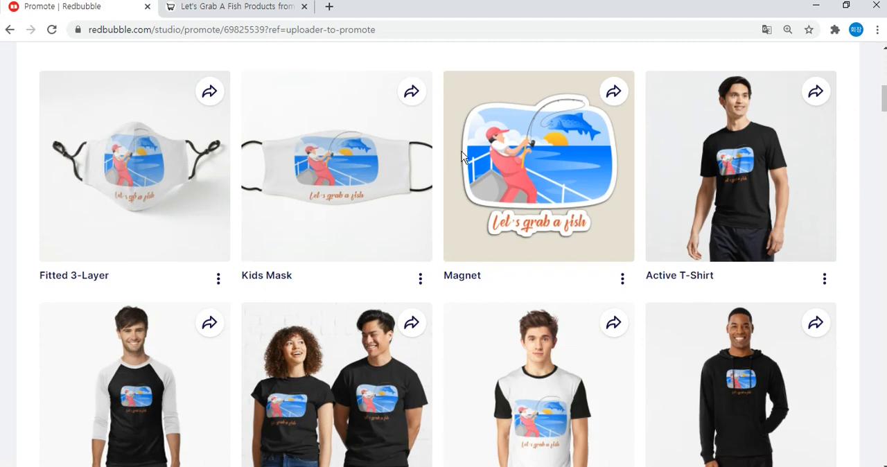
# Share the Magnet on Twitter and start signing up for a new Twitter account in the maximized share window.
pyautogui.moveTo(436, 284); pyautogui.dragTo(495, 263)
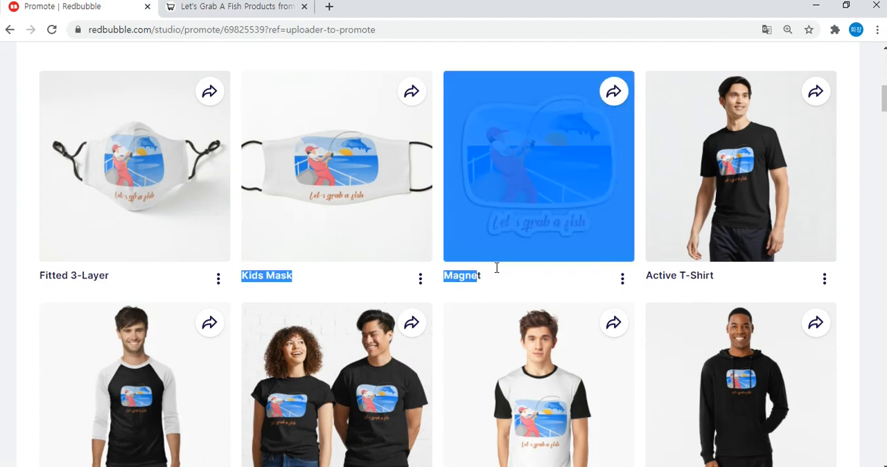
pyautogui.click(642, 224)
pyautogui.click(613, 94)
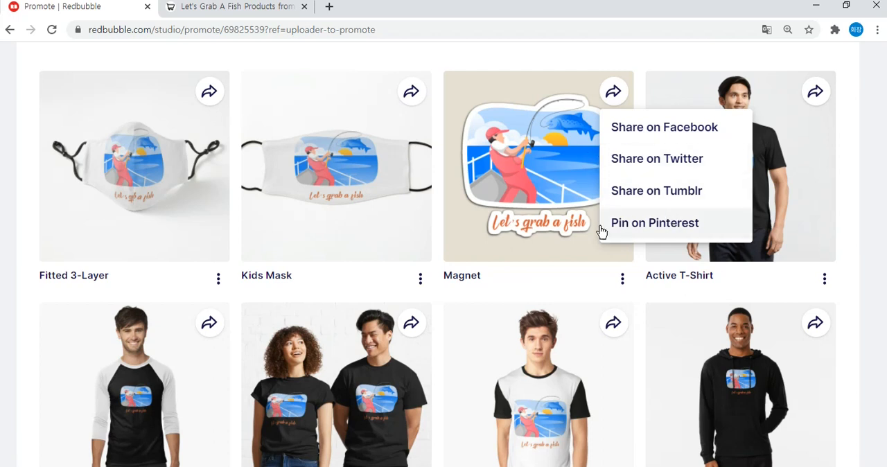
pyautogui.click(713, 163)
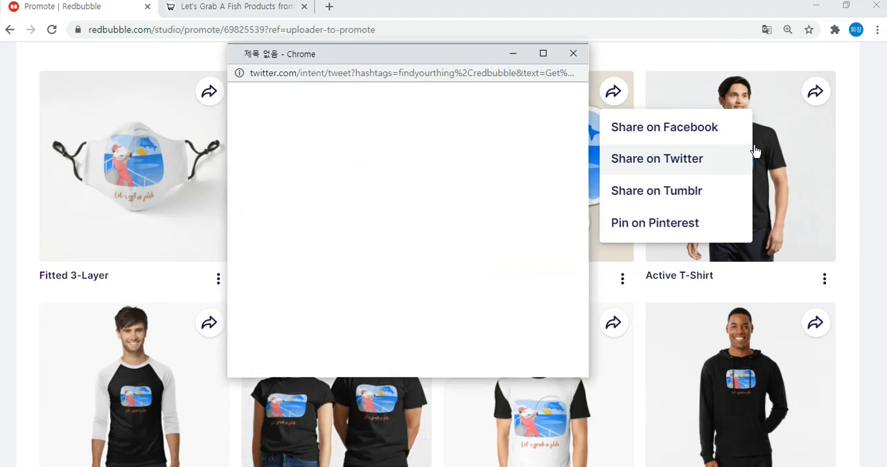
pyautogui.click(543, 54)
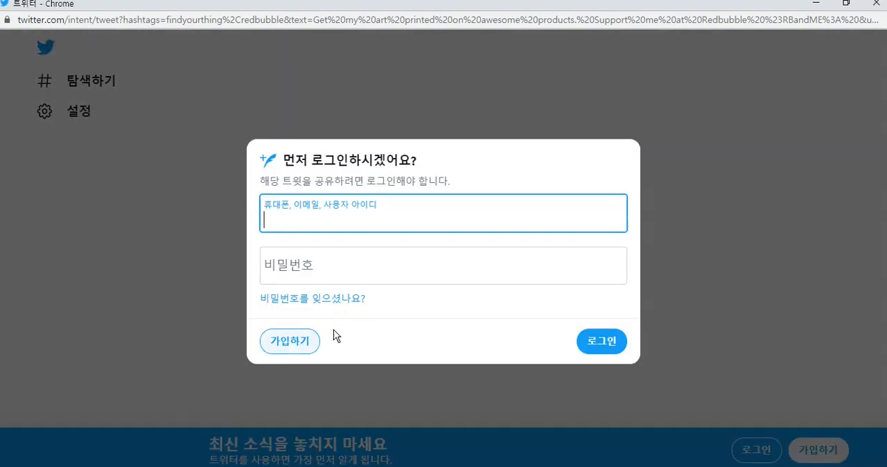
pyautogui.click(312, 341)
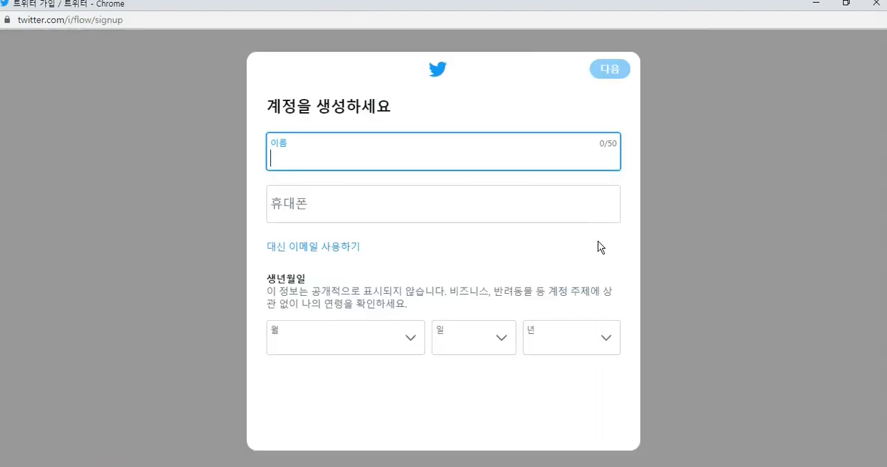
# Switch the Twitter sign-up from phone to e-mail and fill in the account name.
pyautogui.click(325, 251)
pyautogui.click(361, 162)
pyautogui.write('rlag')
pyautogui.press('BackSpace')
pyautogui.press('BackSpace')
pyautogui.write('rlaghlwkd')
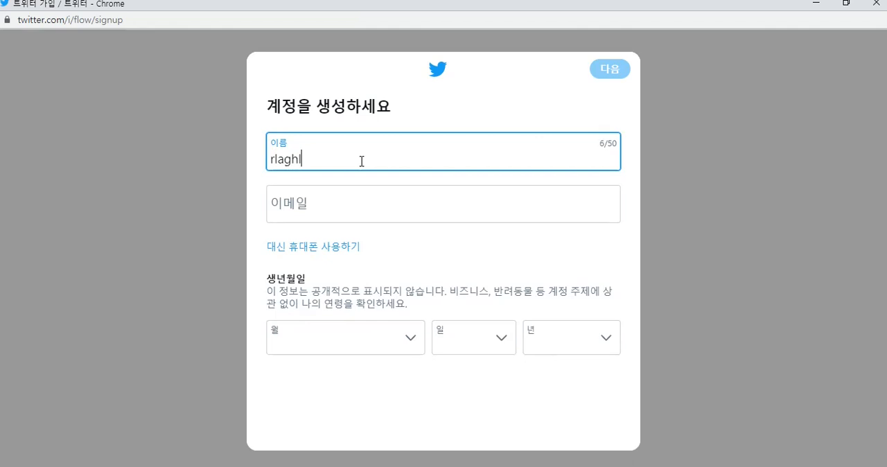
# Fill in the e-mail address for the new Twitter account.
pyautogui.press('Tab')
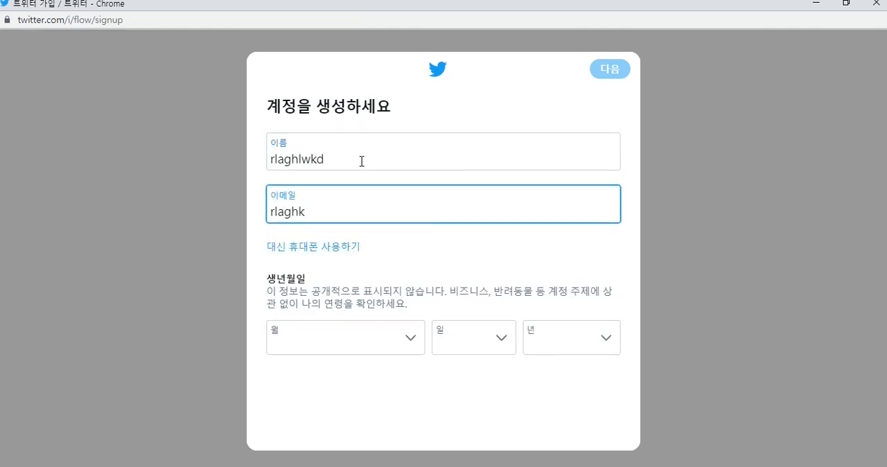
pyautogui.click(368, 239)
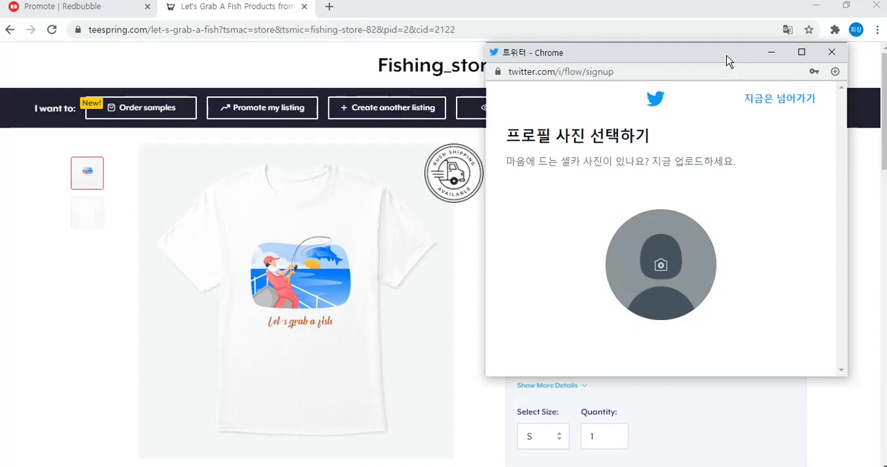
# Skip the profile picture and submit "fishing" as the Twitter account's self-introduction.
pyautogui.moveTo(727, 61); pyautogui.dragTo(463, 57)
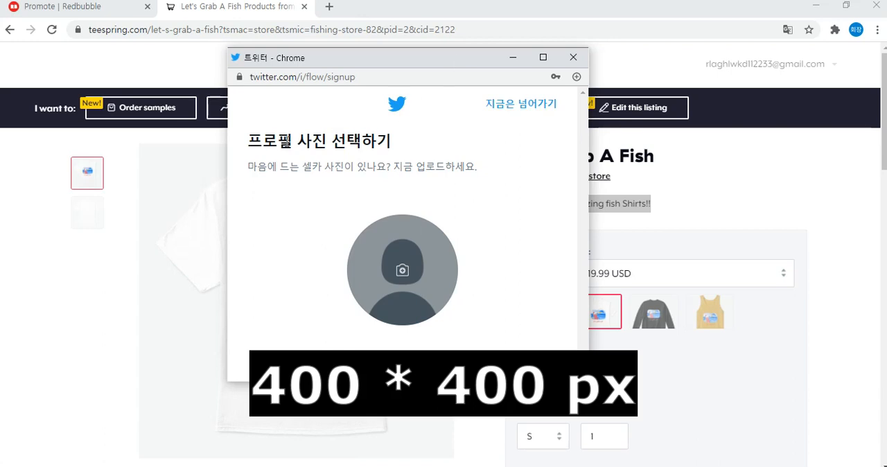
pyautogui.click(520, 105)
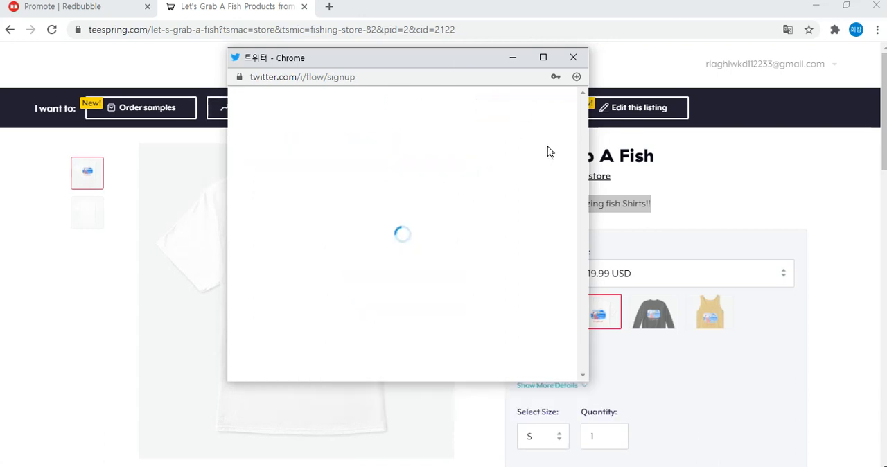
pyautogui.click(415, 242)
pyautogui.write('f')
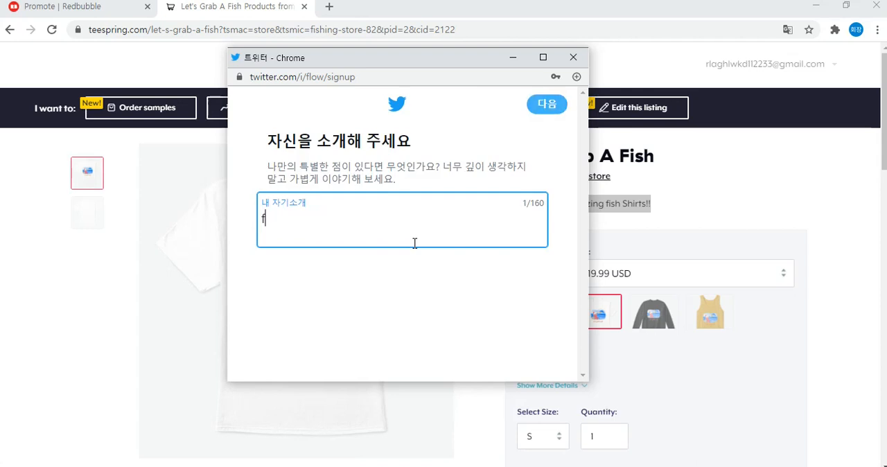
pyautogui.write('ishing')
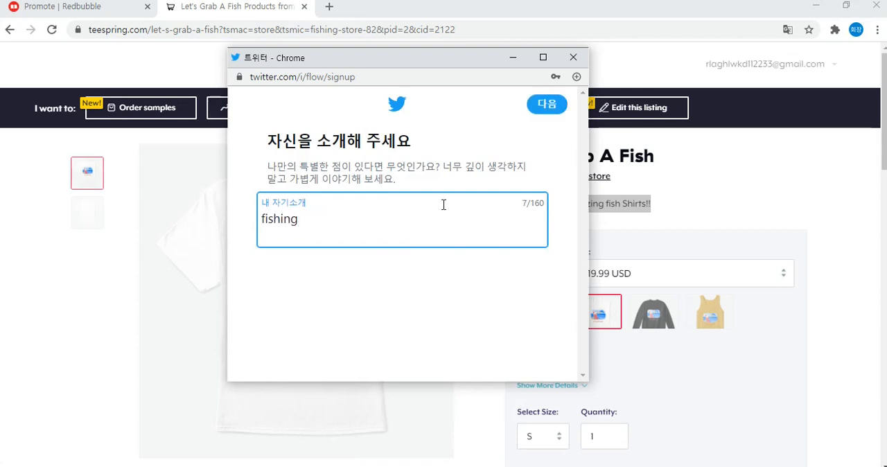
pyautogui.click(539, 104)
pyautogui.scroll(-1, 516, 215)
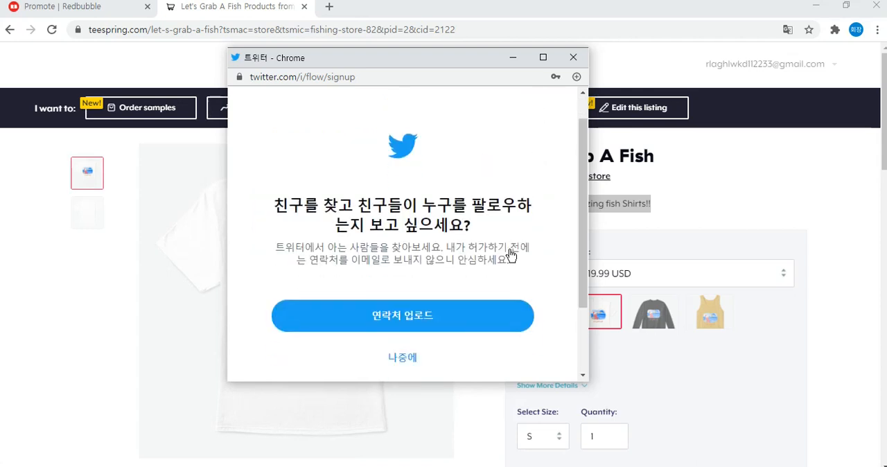
# Skip the contact upload and the interest selection in the Twitter sign-up.
pyautogui.scroll(-2, 451, 263)
pyautogui.click(418, 265)
pyautogui.click(551, 180)
pyautogui.click(551, 207)
pyautogui.click(558, 104)
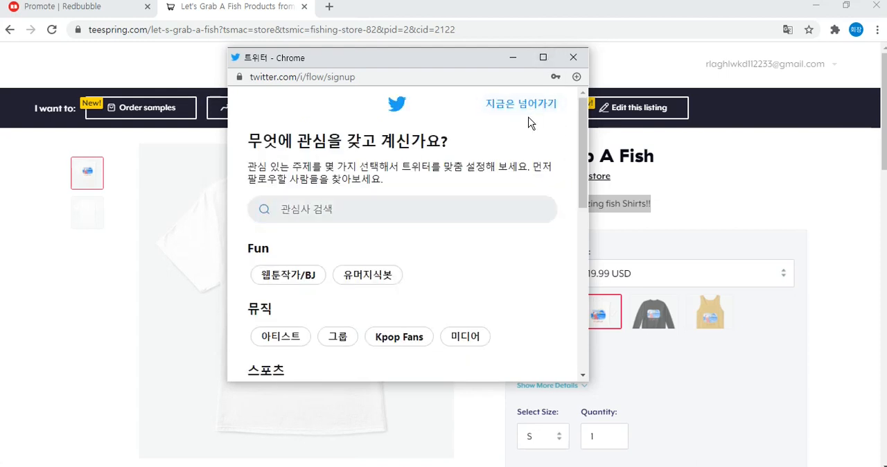
pyautogui.click(530, 106)
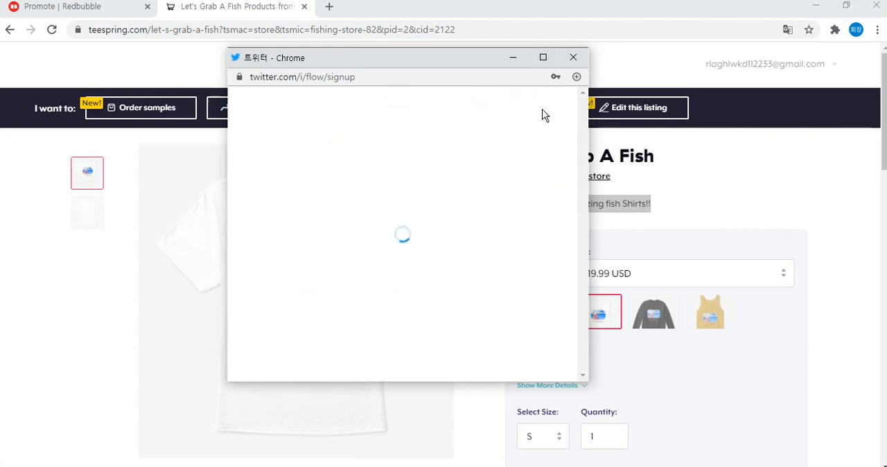
# Pass over the follow suggestions and notifications in the maximized sign-up window, and open the new account's profile page.
pyautogui.click(542, 59)
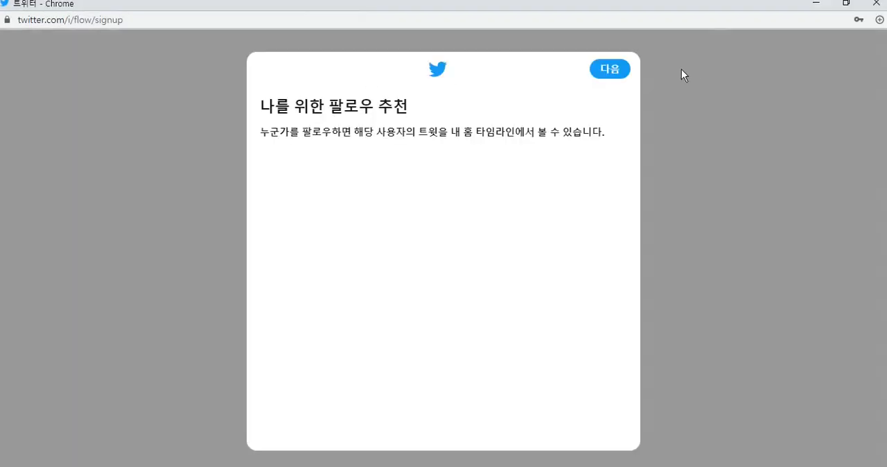
pyautogui.click(607, 69)
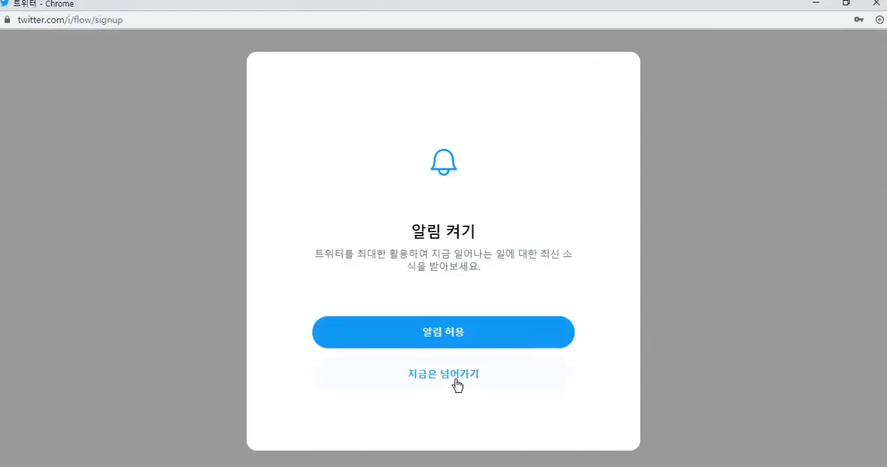
pyautogui.click(456, 374)
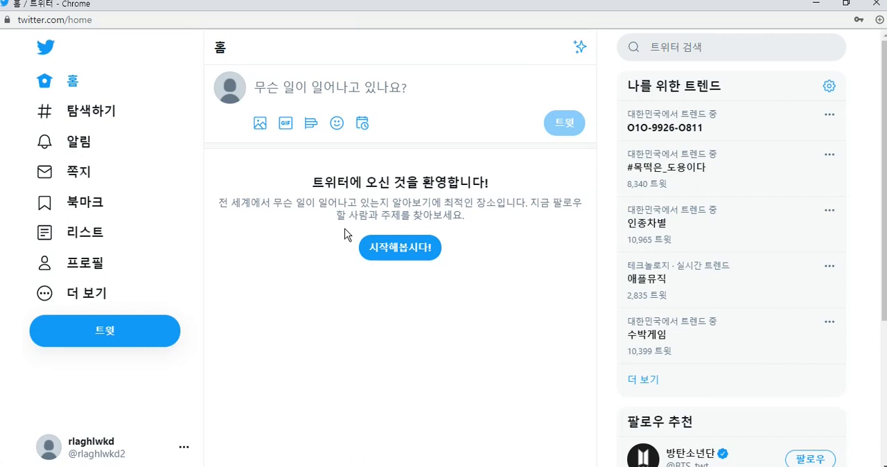
pyautogui.click(110, 266)
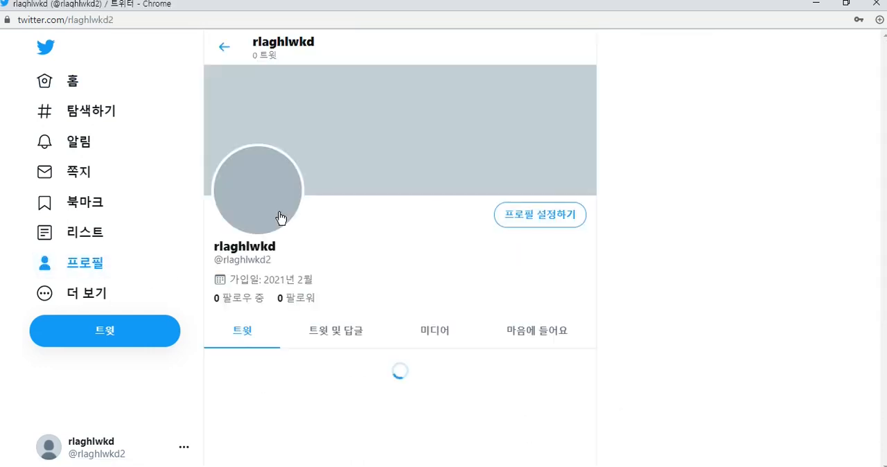
# Run through the profile setup, skipping the profile picture and header image and submitting the self-introduction "fishing".
pyautogui.click(554, 215)
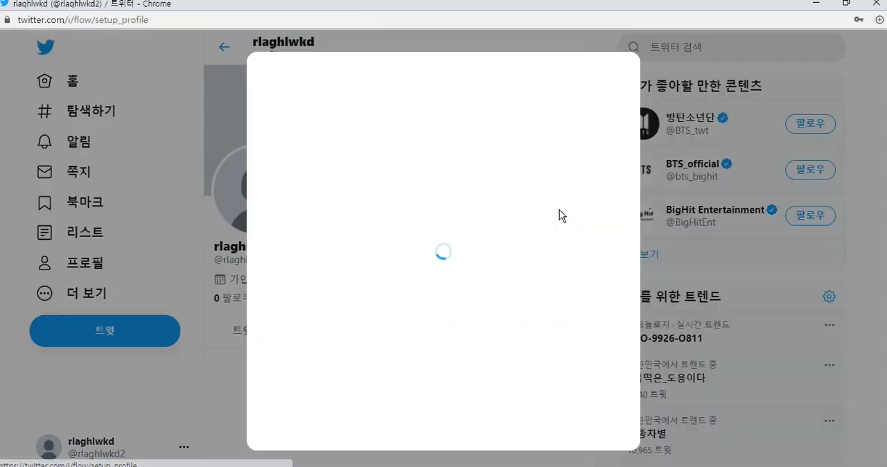
pyautogui.click(587, 75)
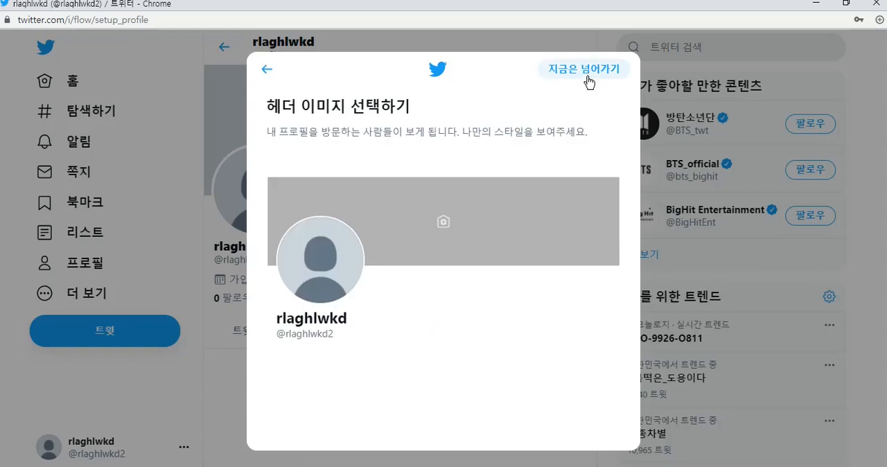
pyautogui.click(579, 77)
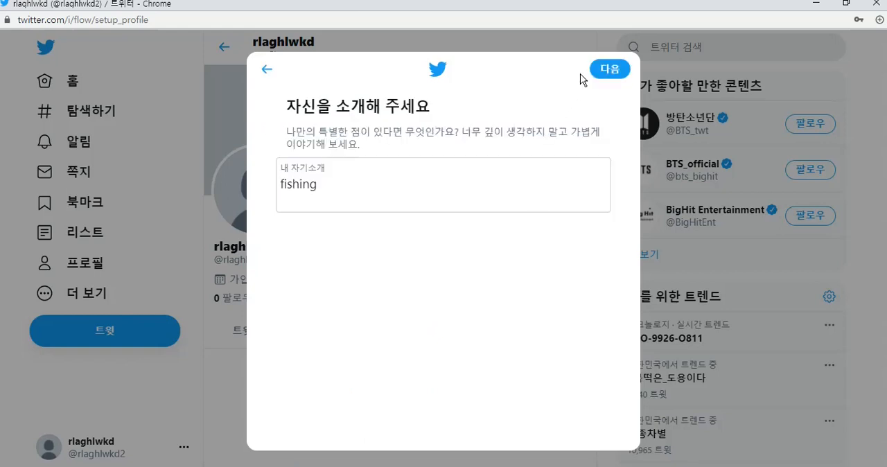
pyautogui.click(607, 74)
pyautogui.click(475, 361)
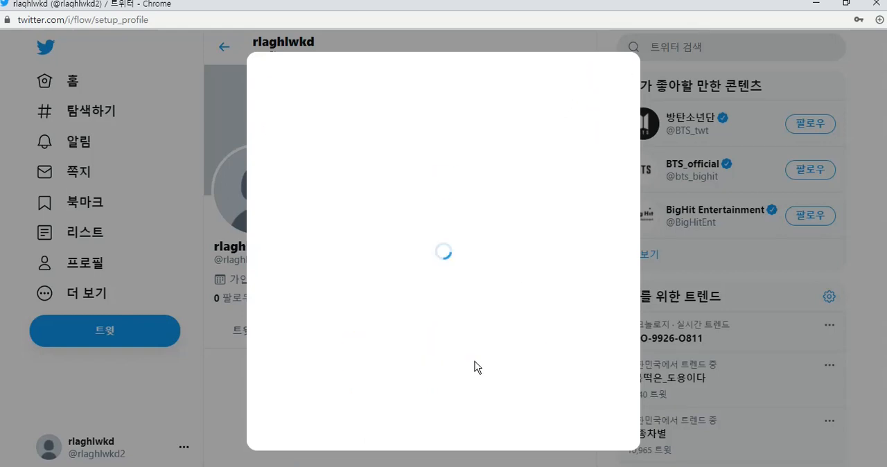
# Reopen the profile setup from the Twitter profile page.
pyautogui.scroll(-3, 527, 162)
pyautogui.scroll(3, 542, 188)
pyautogui.click(542, 189)
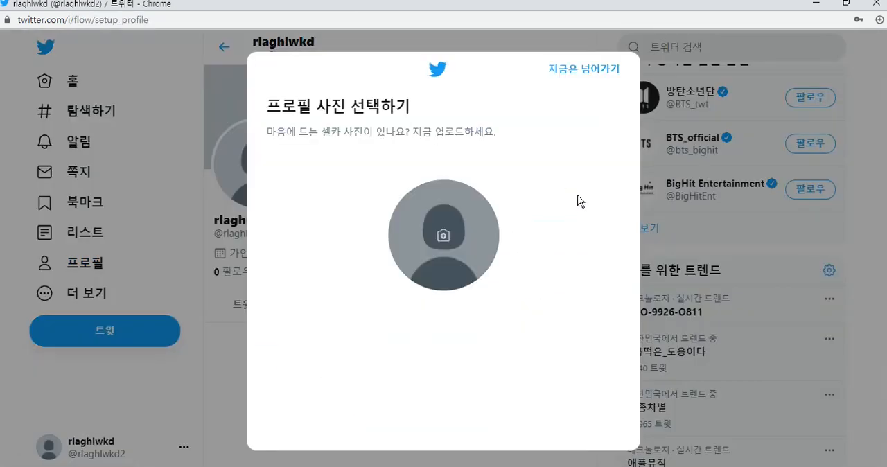
pyautogui.click(592, 83)
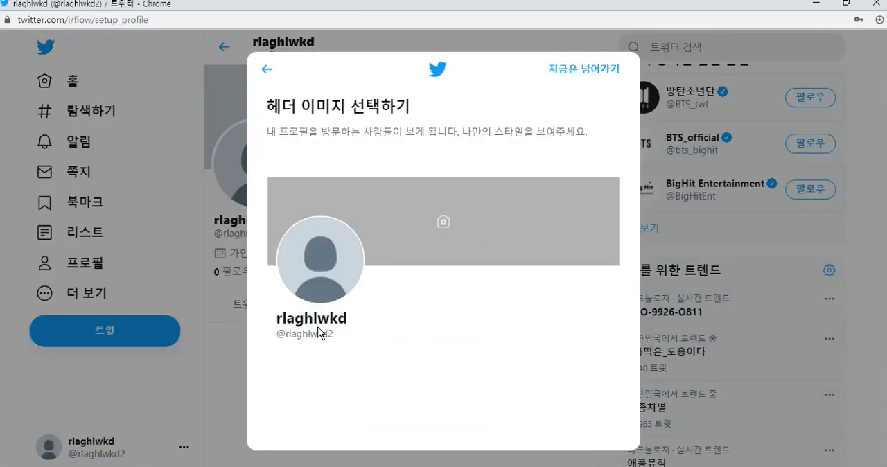
pyautogui.click(441, 221)
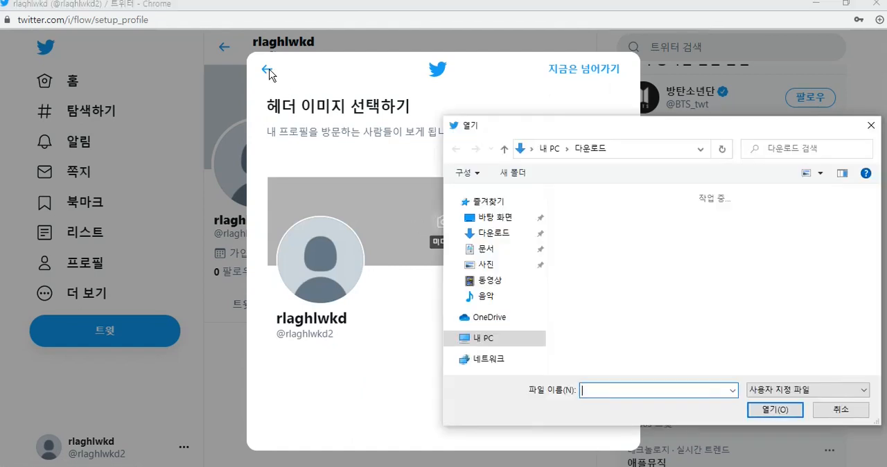
pyautogui.click(871, 124)
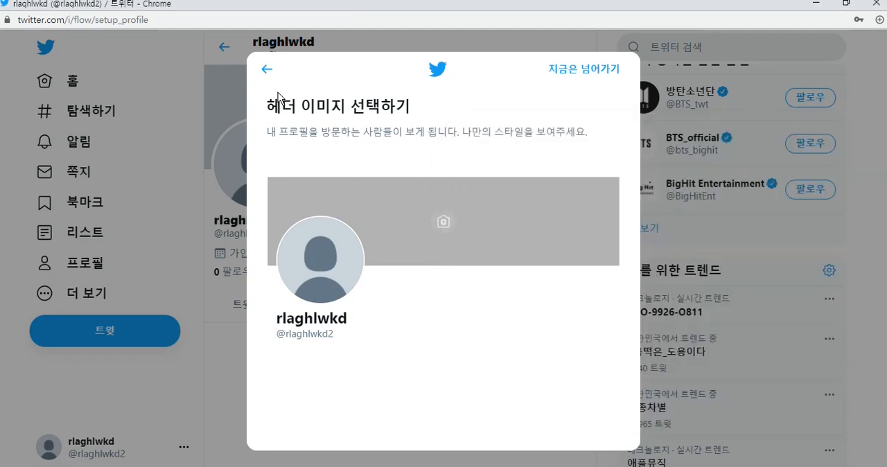
pyautogui.click(267, 69)
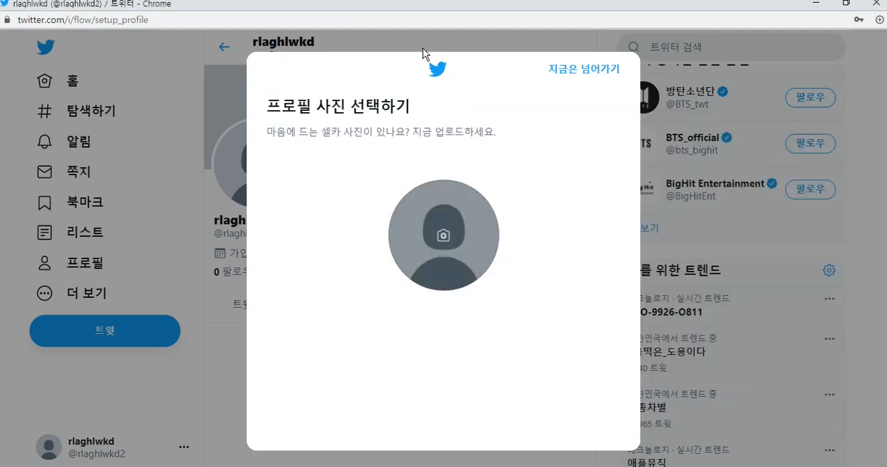
# Upload the "Fishing Store 2021" image as the profile picture, apply the crop and continue the setup.
pyautogui.click(439, 220)
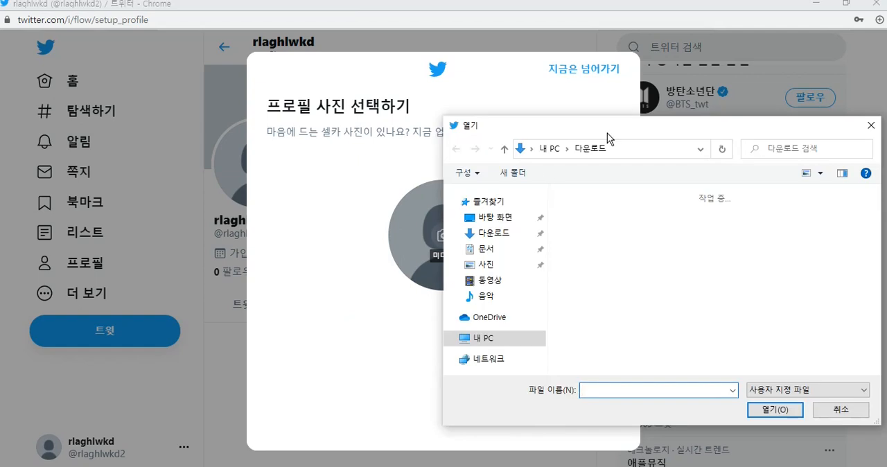
pyautogui.moveTo(607, 133); pyautogui.dragTo(414, 101)
pyautogui.doubleClick(533, 192)
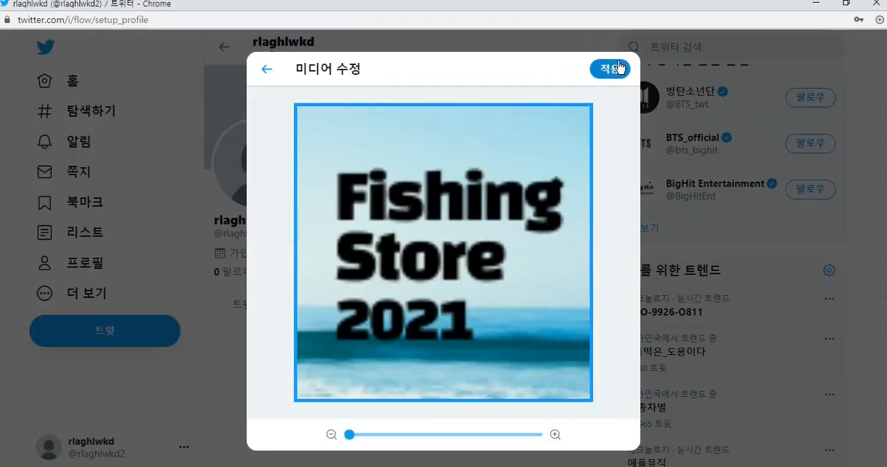
pyautogui.click(619, 67)
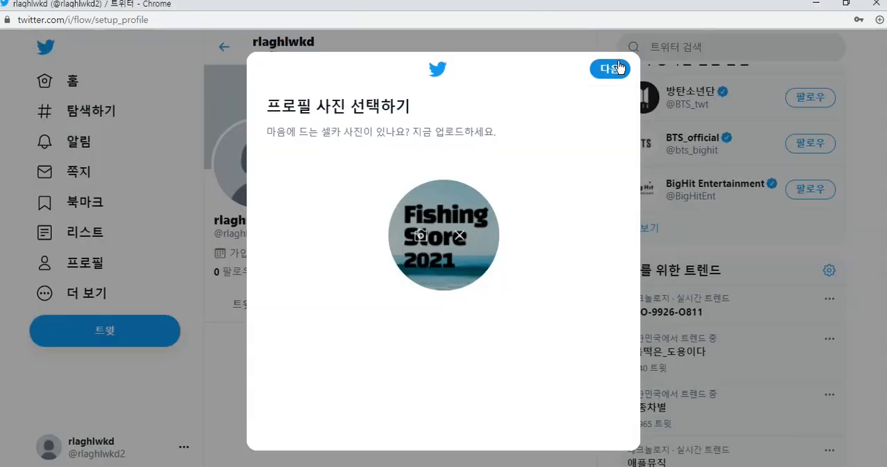
pyautogui.click(620, 69)
# Skip the header image and finish the profile setup with the self-introduction "fishing".
pyautogui.click(608, 71)
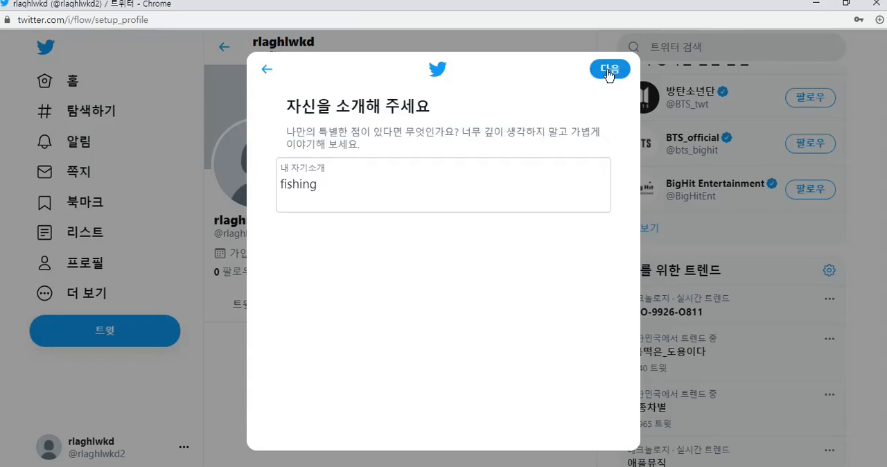
pyautogui.click(610, 70)
pyautogui.click(485, 353)
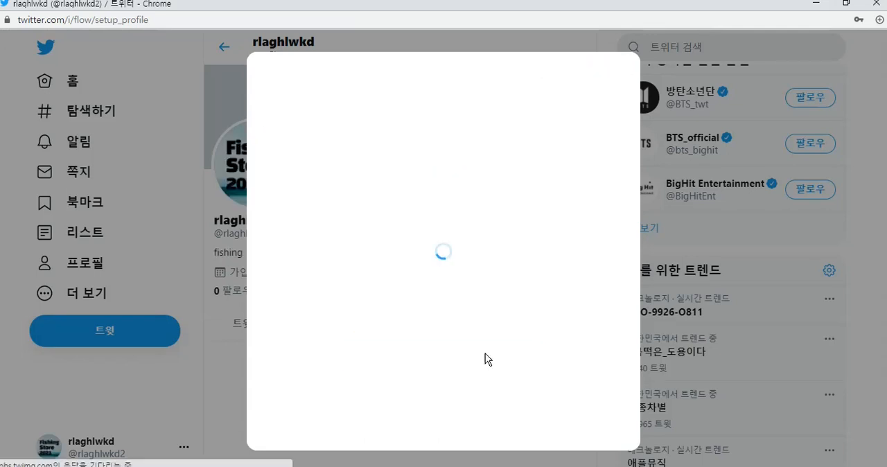
# Examine the profile editor's fields, including the website field, and save the profile without new entries.
pyautogui.scroll(-1, 502, 325)
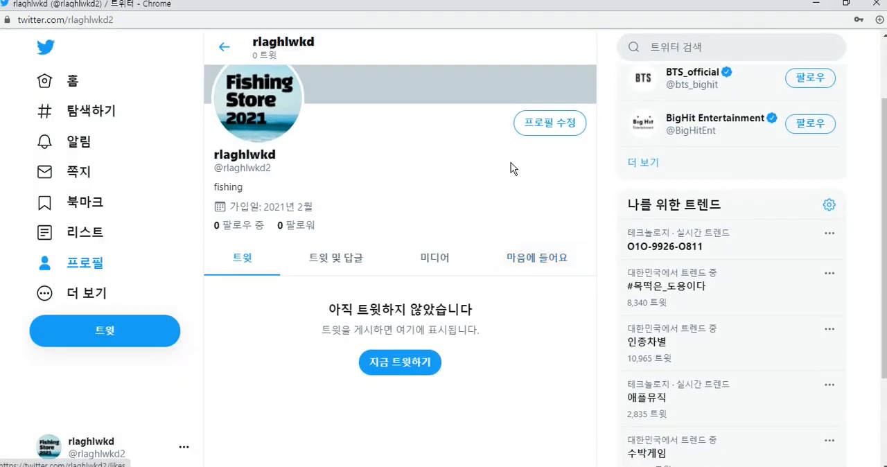
pyautogui.click(572, 122)
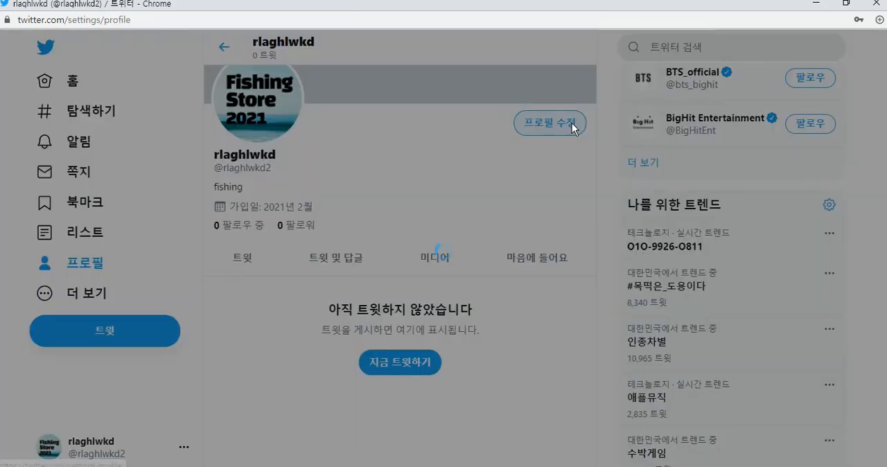
pyautogui.click(266, 68)
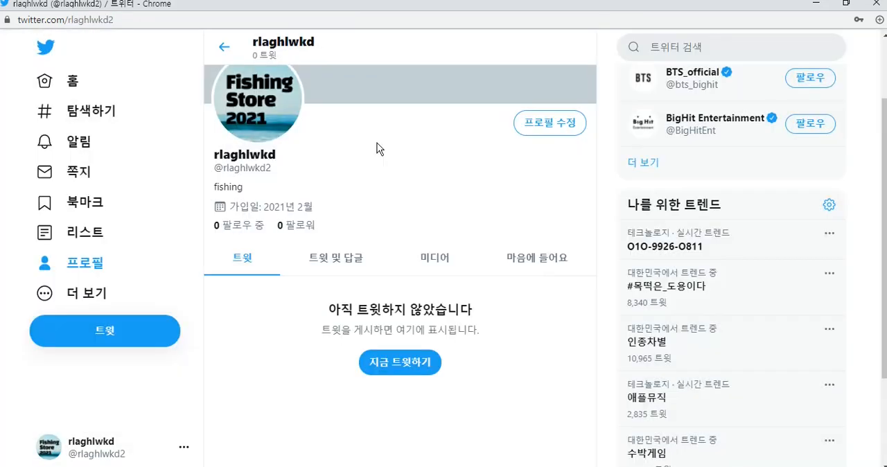
pyautogui.scroll(1, 514, 172)
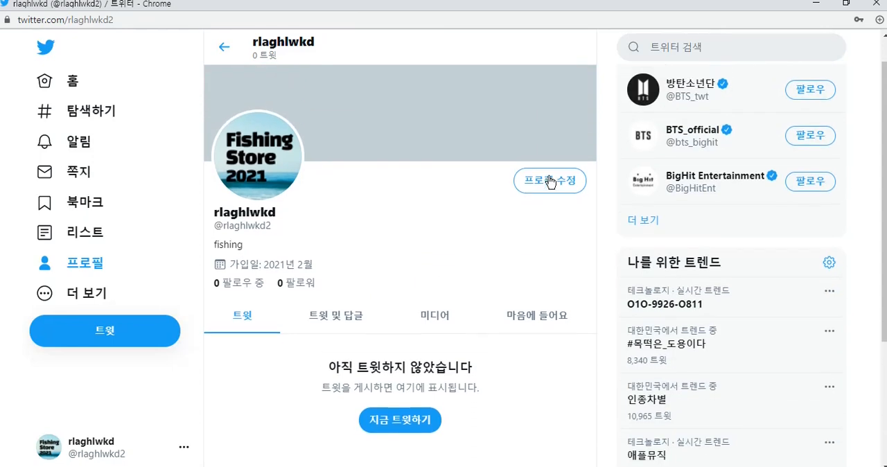
pyautogui.click(554, 187)
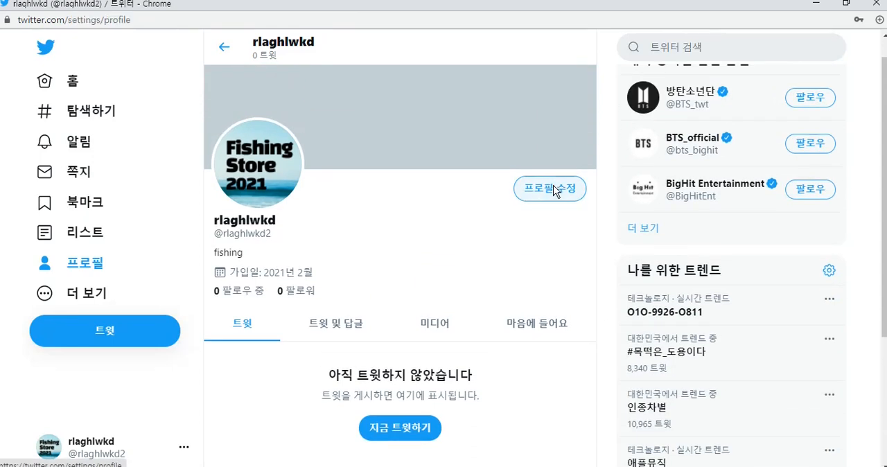
pyautogui.scroll(-1, 617, 210)
pyautogui.scroll(-1, 617, 210)
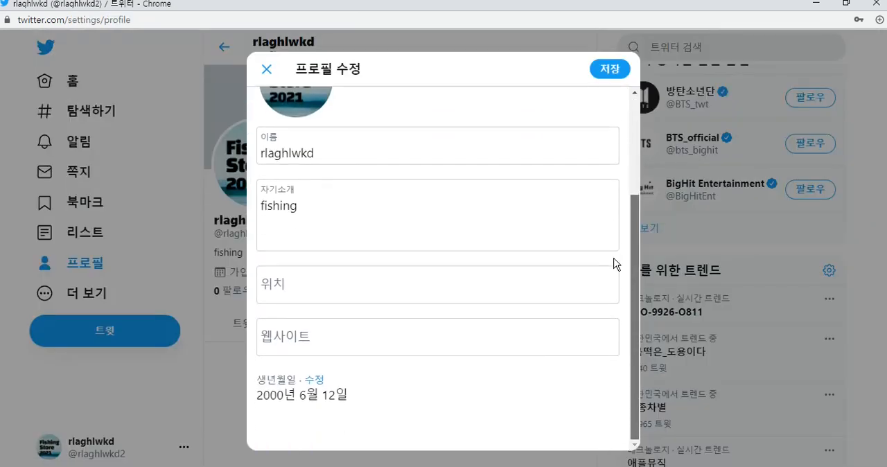
pyautogui.click(291, 340)
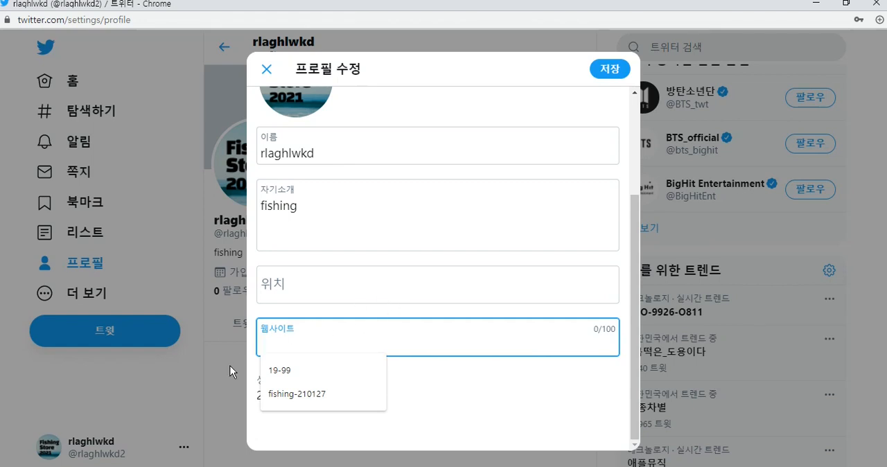
pyautogui.click(600, 72)
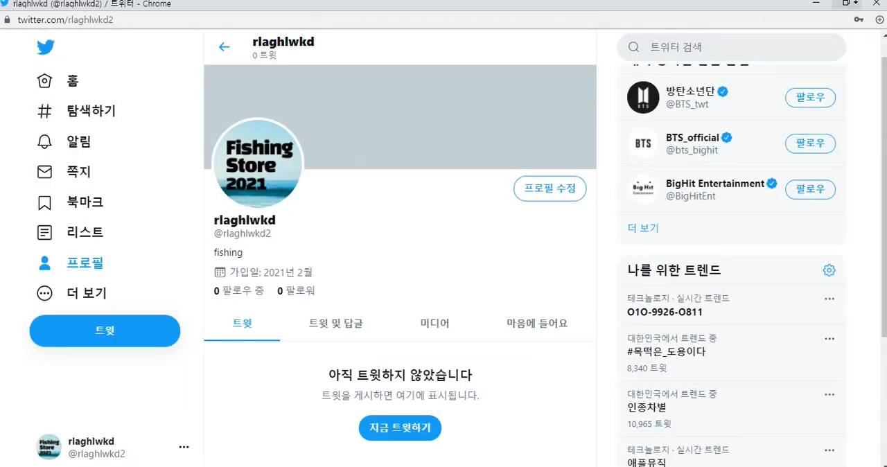
# Close the Twitter window and share the Magnet on Twitter from the Redbubble promote page.
pyautogui.click(875, 3)
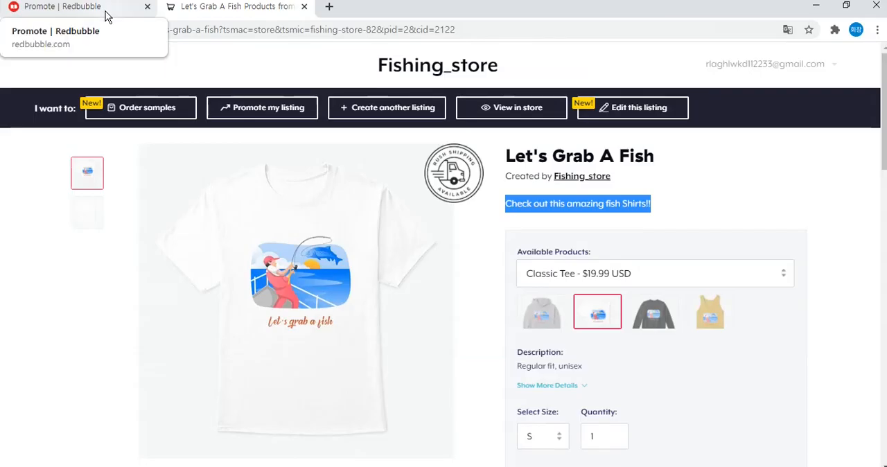
pyautogui.click(105, 11)
pyautogui.click(610, 97)
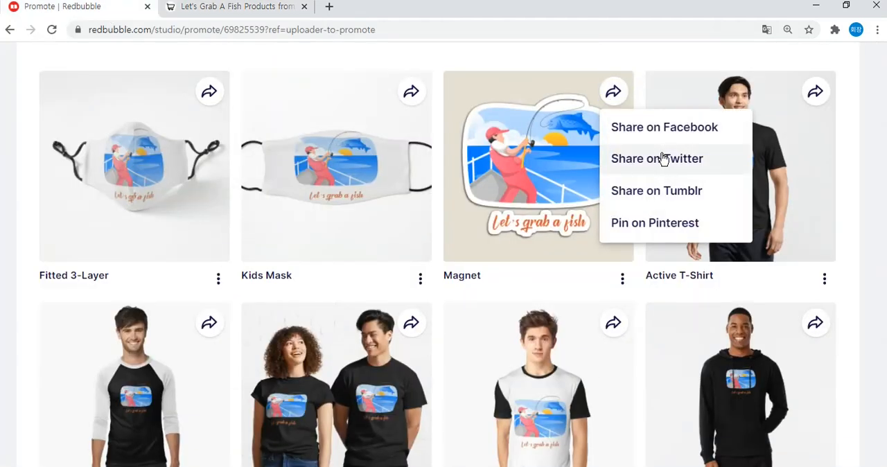
pyautogui.click(663, 158)
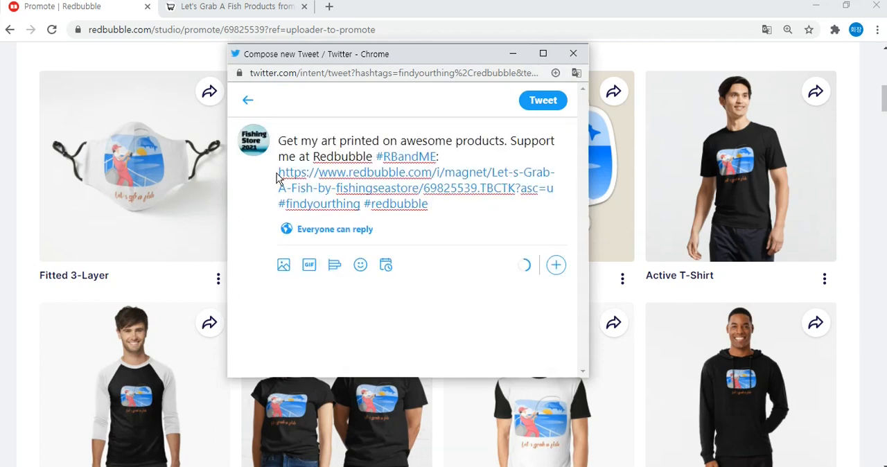
# Place the cursor at the start of the tweet text and copy the design title "Let's Grab A Fish" from the Redbubble page.
pyautogui.moveTo(372, 163); pyautogui.dragTo(289, 141)
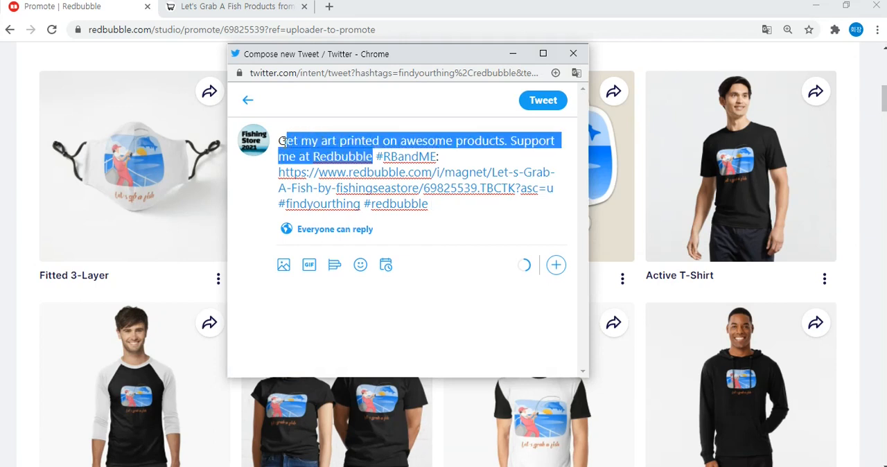
pyautogui.click(282, 142)
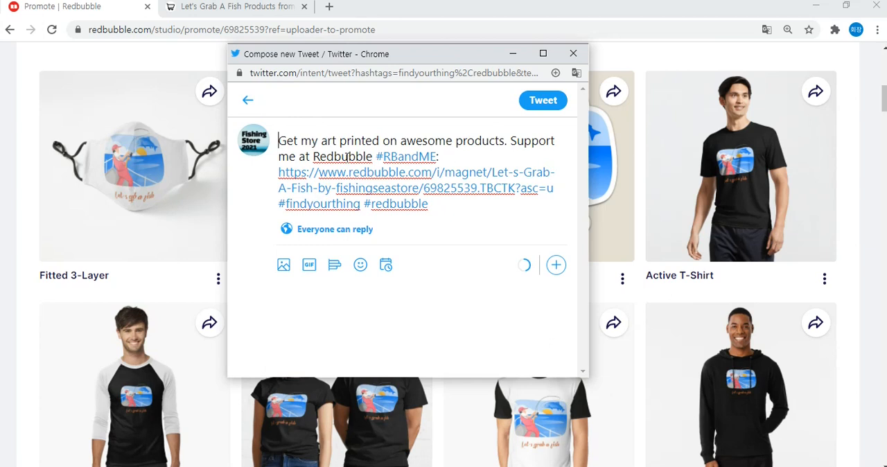
pyautogui.moveTo(884, 101); pyautogui.dragTo(801, 129)
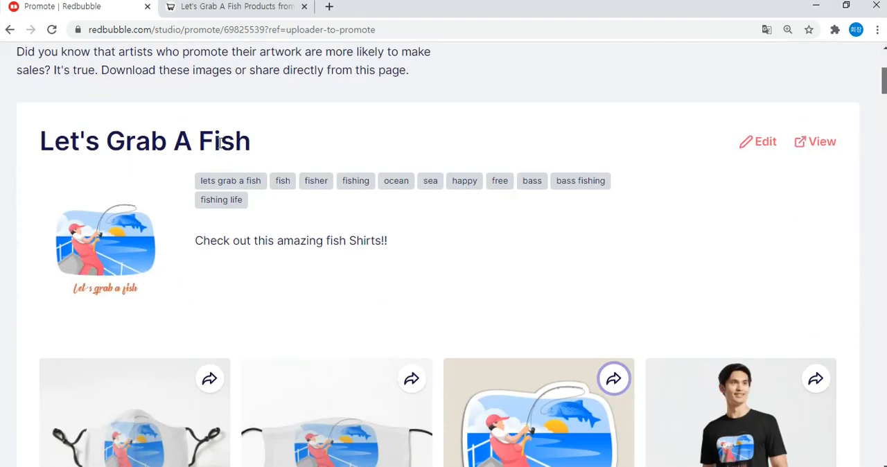
pyautogui.moveTo(34, 142); pyautogui.dragTo(243, 143)
pyautogui.rightClick(243, 145)
pyautogui.click(275, 156)
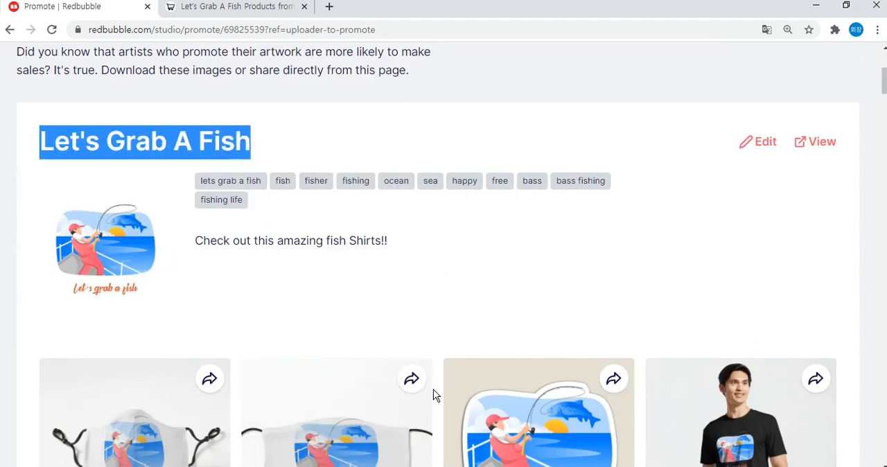
# Insert the copied title followed by a period, "Let's Grab A Fish.", at the start of the tweet and post it.
pyautogui.moveTo(621, 437)
pyautogui.click(665, 429)
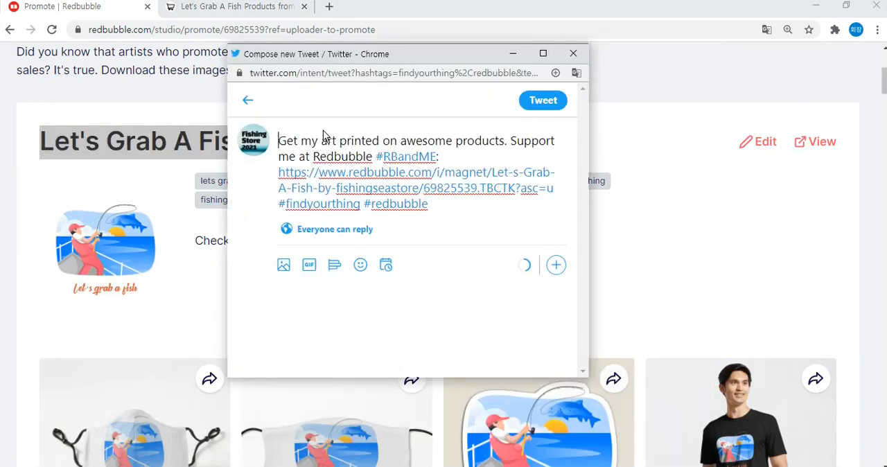
pyautogui.hotkey('ctrl', 'v')
pyautogui.write('.')
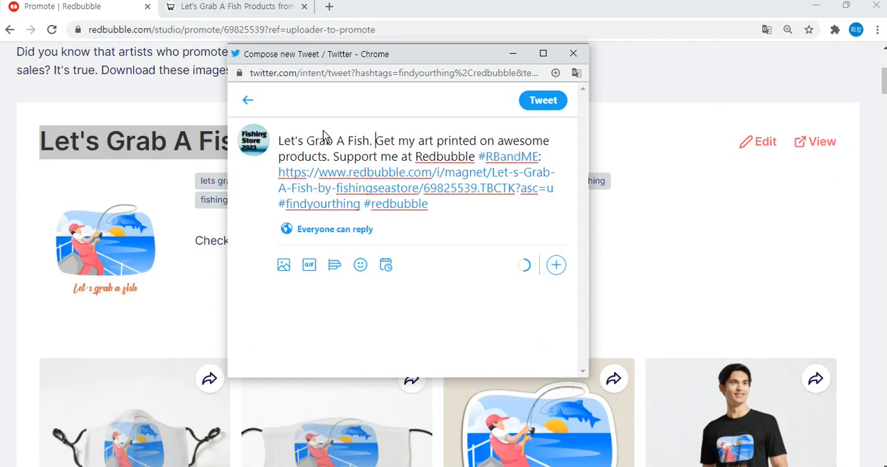
pyautogui.click(544, 106)
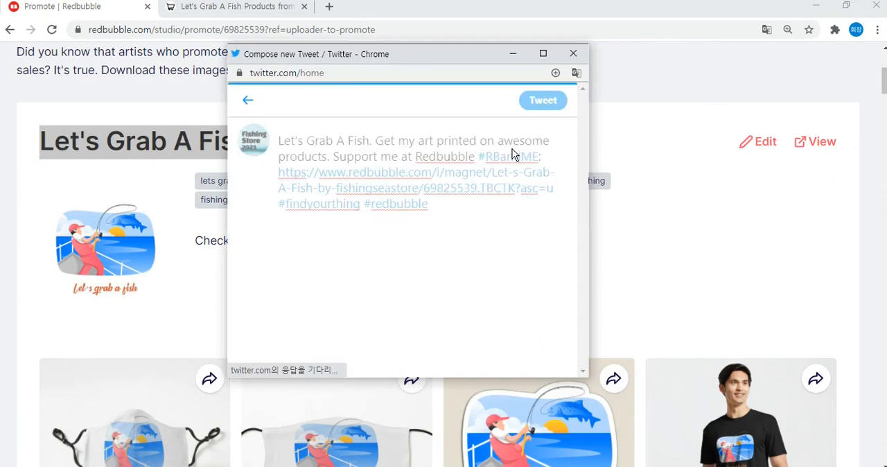
# Enlarge the Twitter window and read the text of the posted tweet.
pyautogui.click(544, 55)
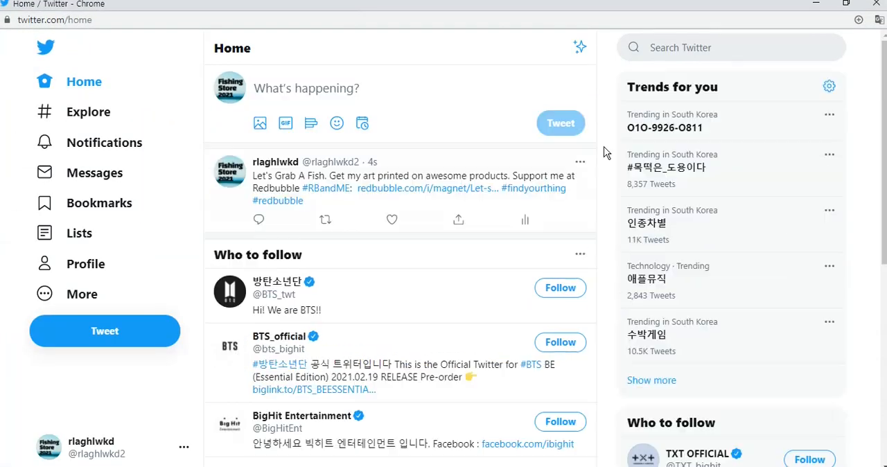
pyautogui.moveTo(256, 179); pyautogui.dragTo(315, 215)
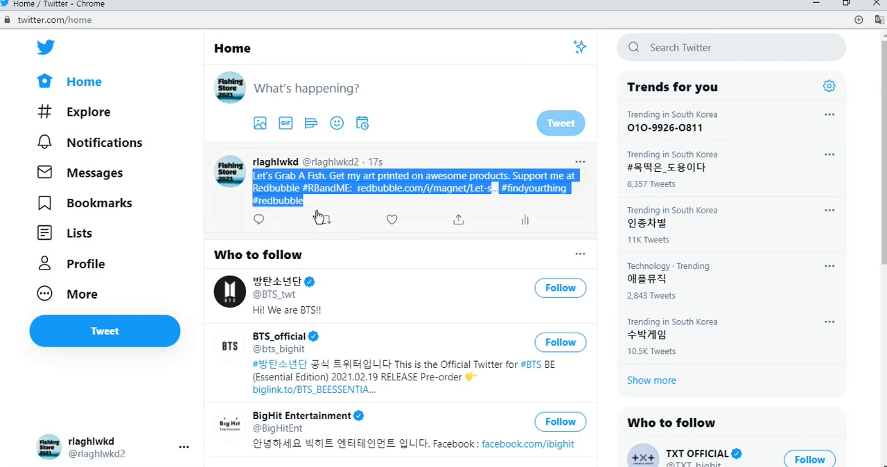
pyautogui.click(613, 193)
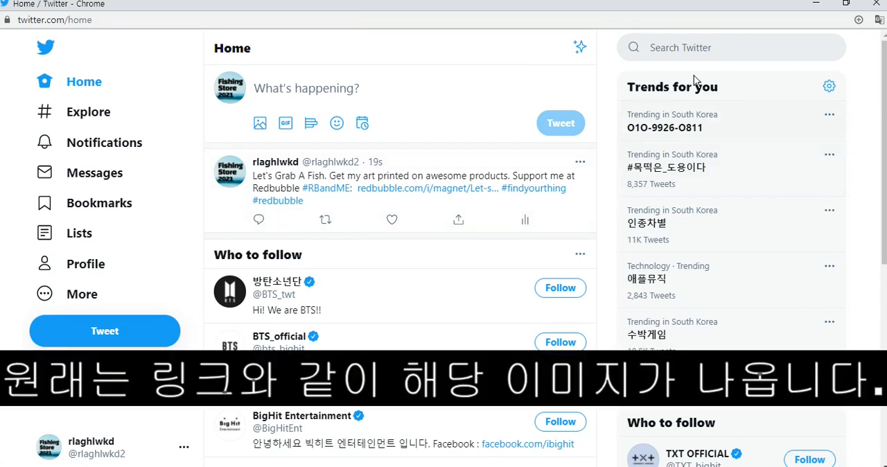
# Search Twitter for "redbubble" and browse how other artists promote their work in the top tweets.
pyautogui.click(705, 57)
pyautogui.write('redbubble')
pyautogui.press('Return')
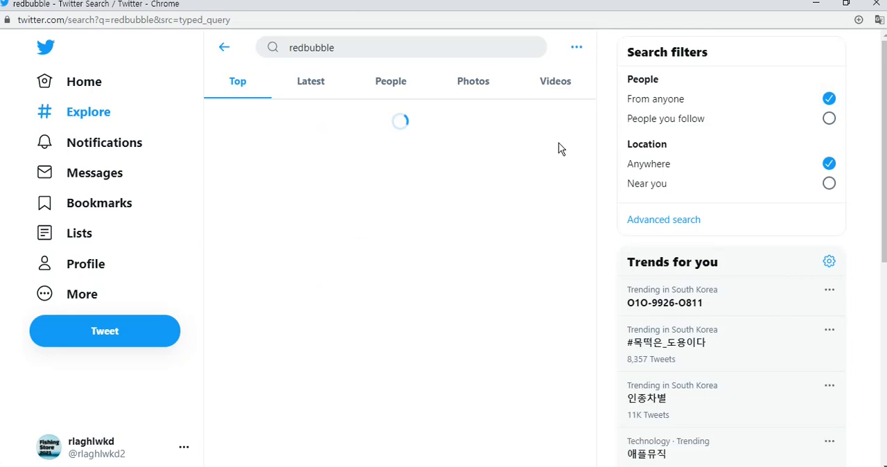
pyautogui.scroll(-6, 426, 245)
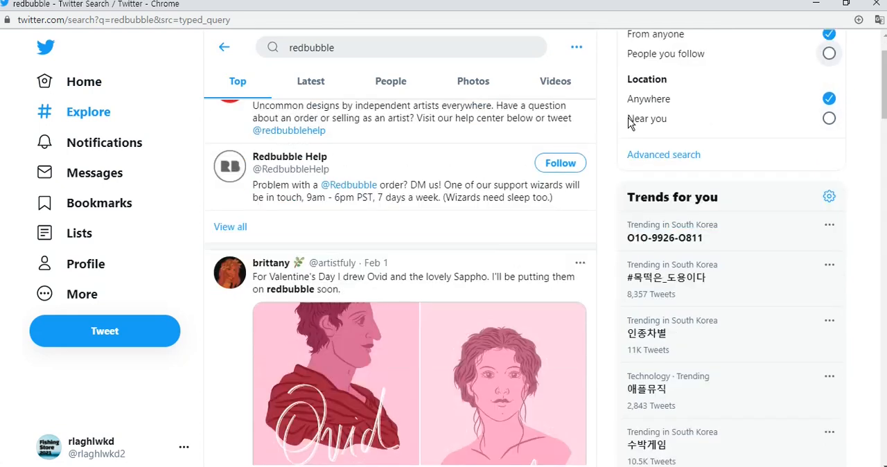
pyautogui.scroll(-2, 426, 245)
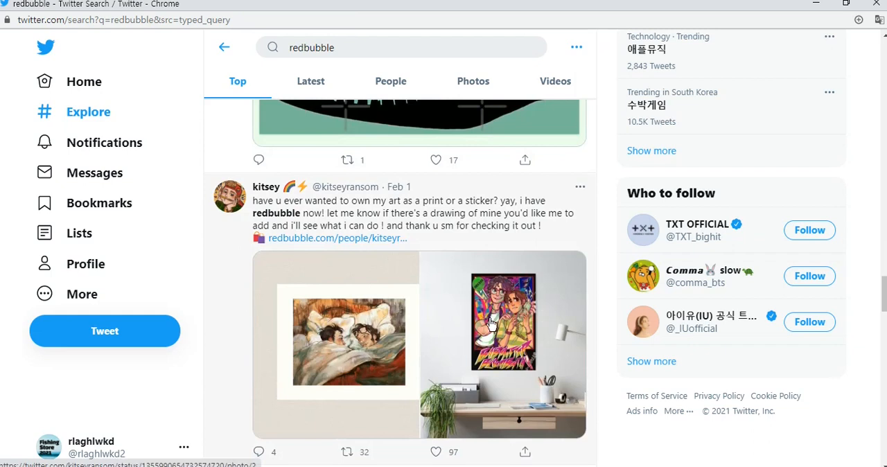
pyautogui.scroll(-1, 505, 279)
pyautogui.scroll(1, 504, 279)
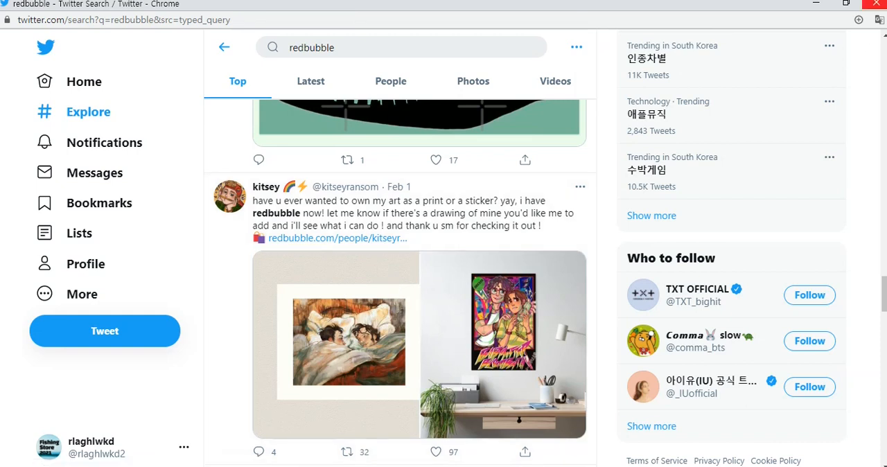
# Close the Twitter window, share the Magnet on Pinterest from the Redbubble promote page, and enlarge the Pinterest window.
pyautogui.click(880, 5)
pyautogui.click(647, 198)
pyautogui.scroll(4, 645, 197)
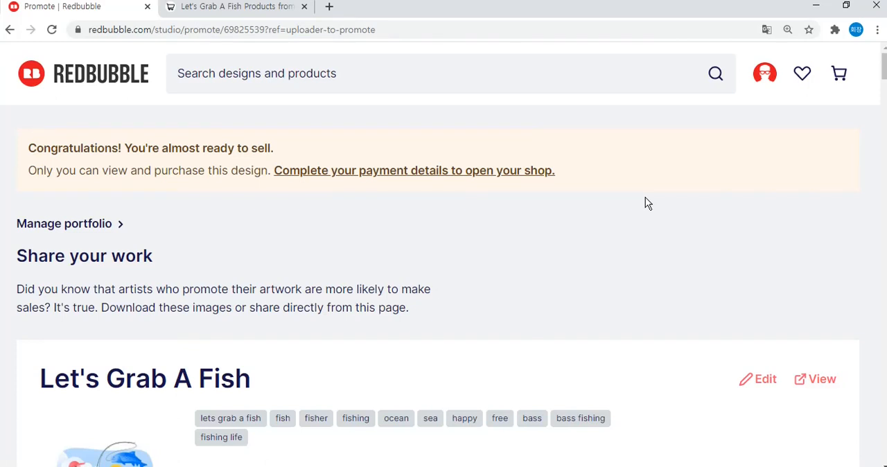
pyautogui.scroll(-10, 645, 197)
pyautogui.scroll(2, 662, 152)
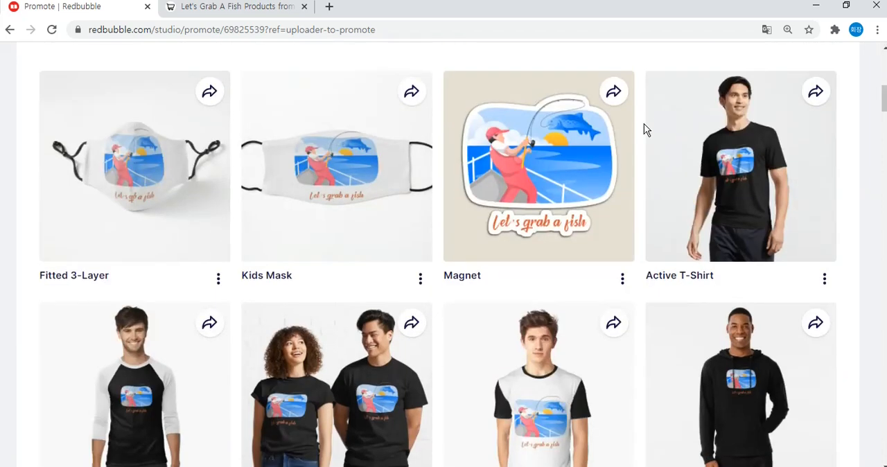
pyautogui.click(614, 91)
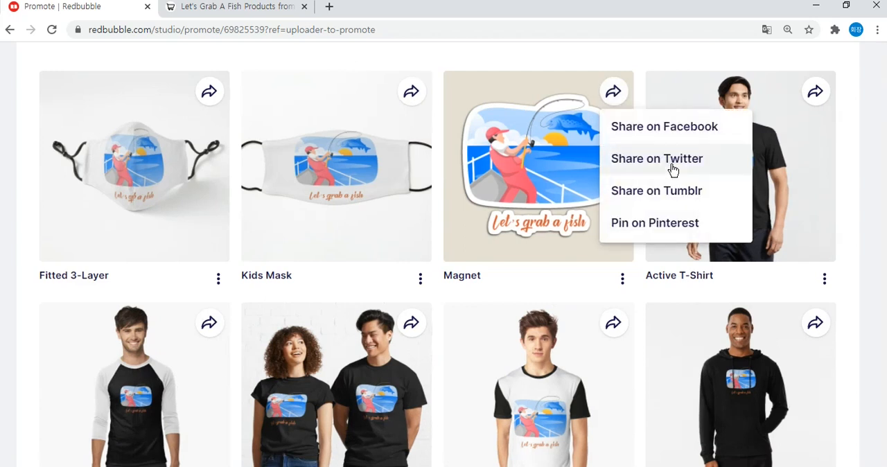
pyautogui.click(664, 225)
pyautogui.click(614, 93)
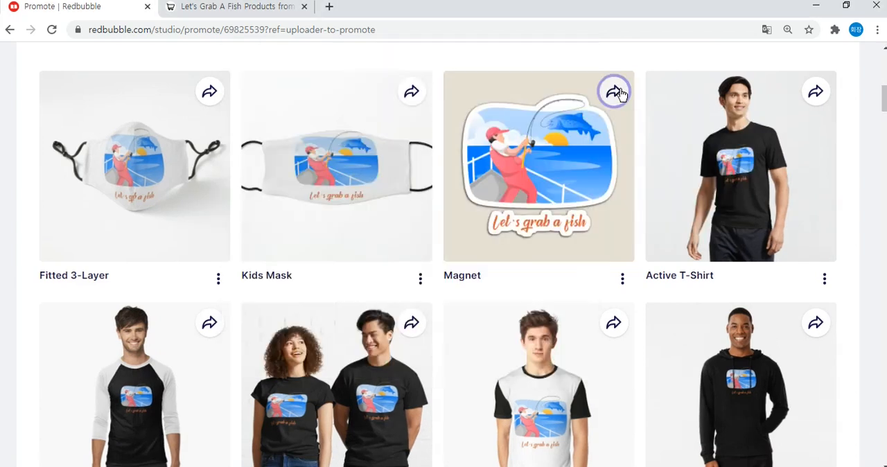
pyautogui.click(619, 94)
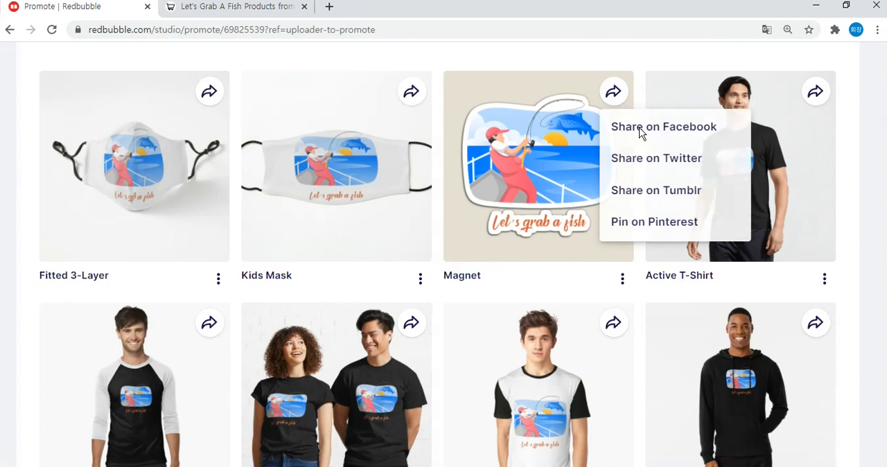
pyautogui.click(654, 224)
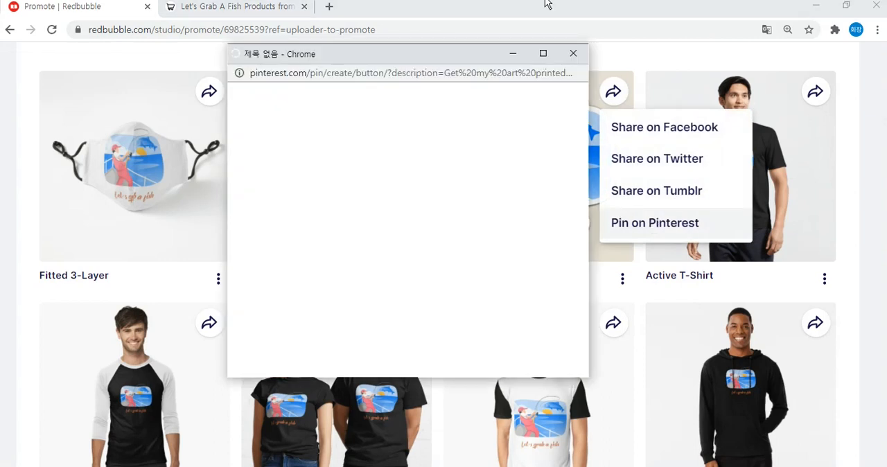
pyautogui.click(543, 54)
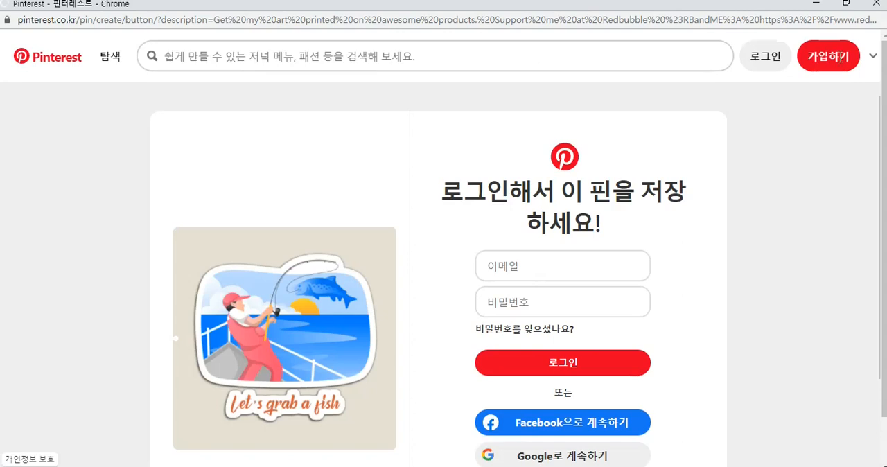
# Start signing up for a Pinterest business account and proceed to the profile setup in the business hub.
pyautogui.click(840, 60)
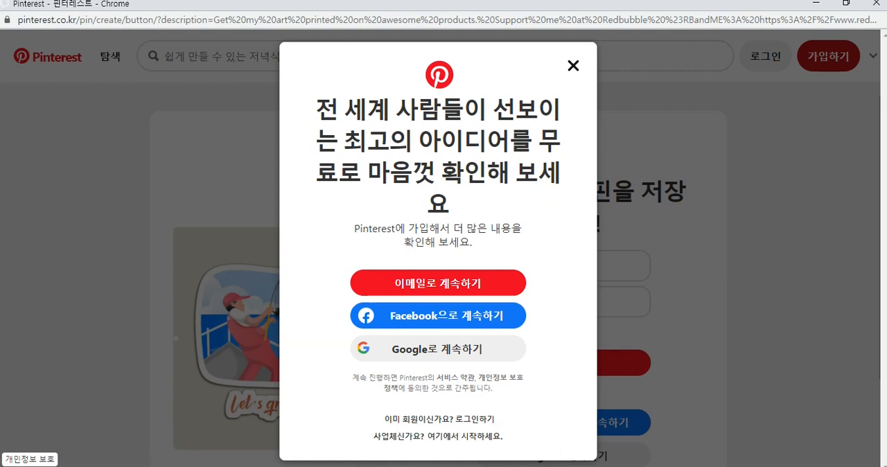
pyautogui.click(475, 436)
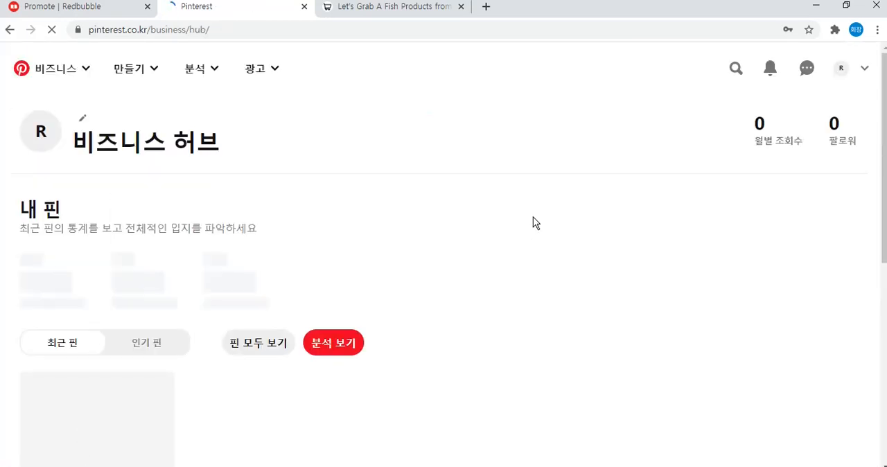
pyautogui.scroll(-1, 535, 222)
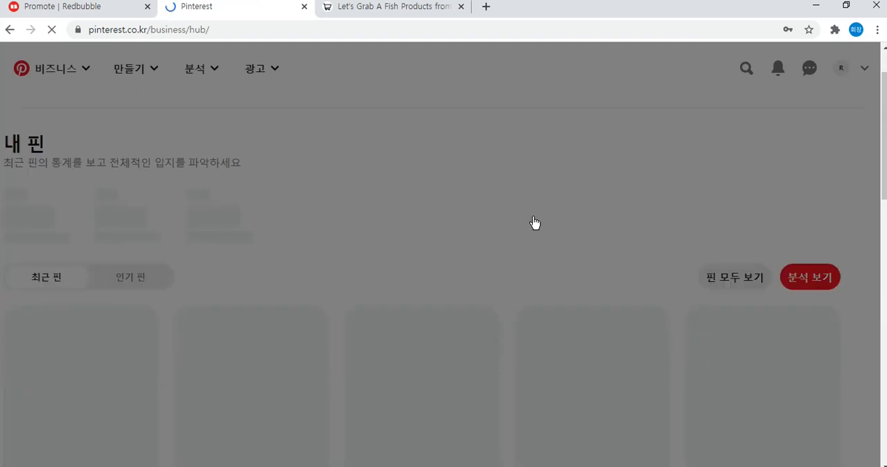
pyautogui.scroll(1, 535, 223)
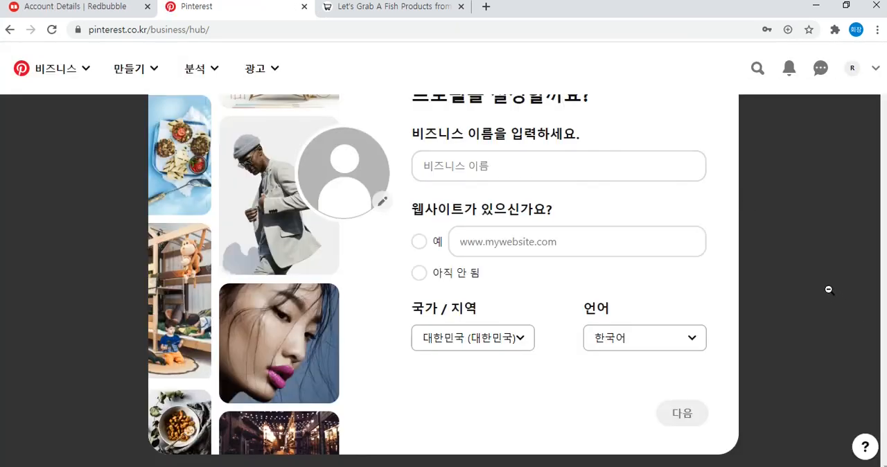
# Enter "Fishing Store 2021" as the business name in the Pinterest profile setup.
pyautogui.click(557, 172)
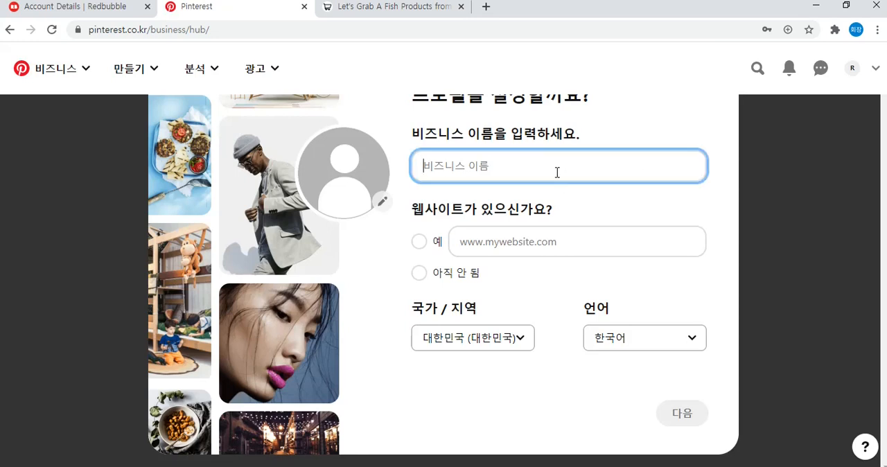
pyautogui.write('Fishing St')
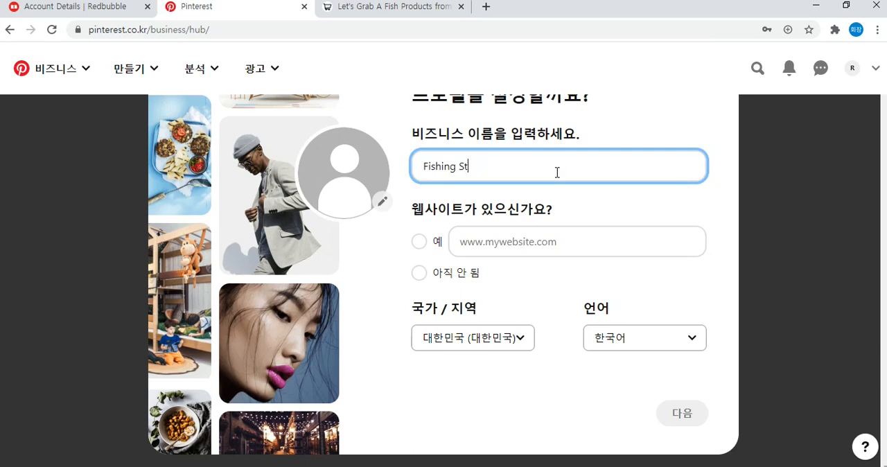
pyautogui.write('ore 2021')
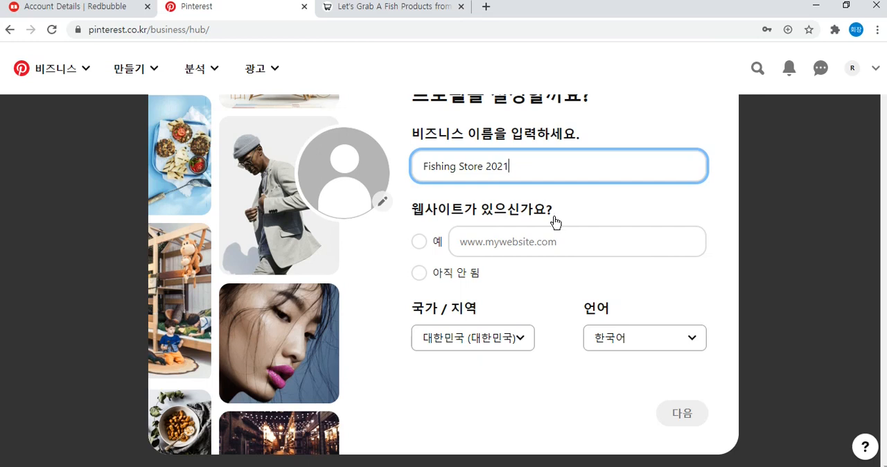
# Answer the website question with "아직 안 됨" (not yet) and continue to the brand details.
pyautogui.click(419, 244)
pyautogui.click(563, 242)
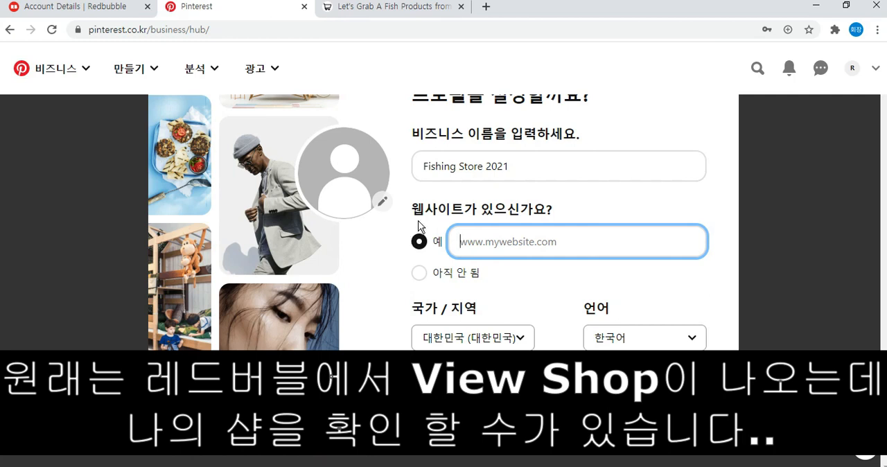
pyautogui.moveTo(414, 210); pyautogui.dragTo(557, 209)
pyautogui.click(568, 210)
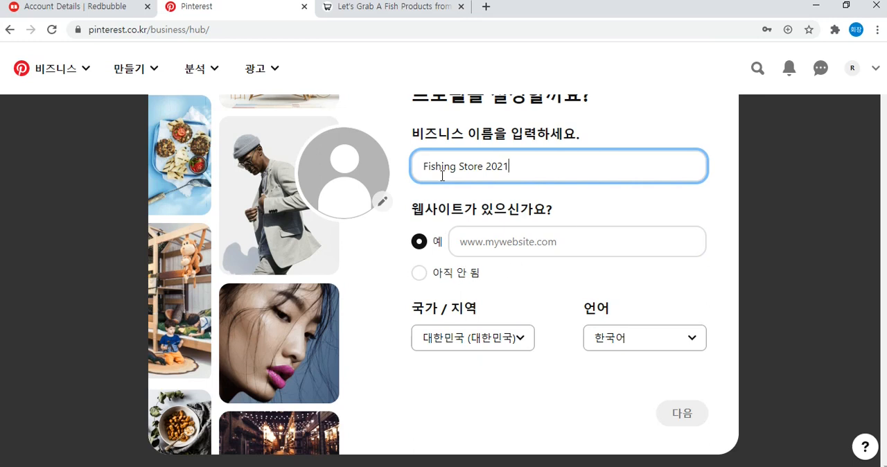
pyautogui.moveTo(425, 211); pyautogui.dragTo(608, 216)
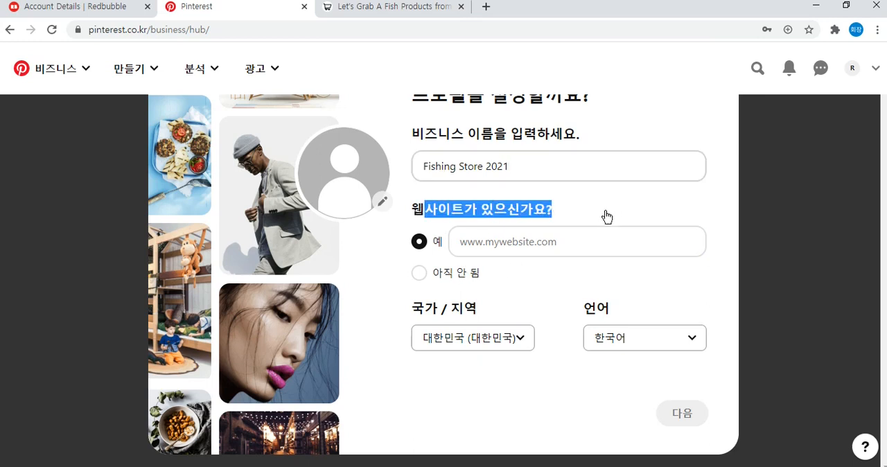
pyautogui.click(474, 273)
pyautogui.click(677, 413)
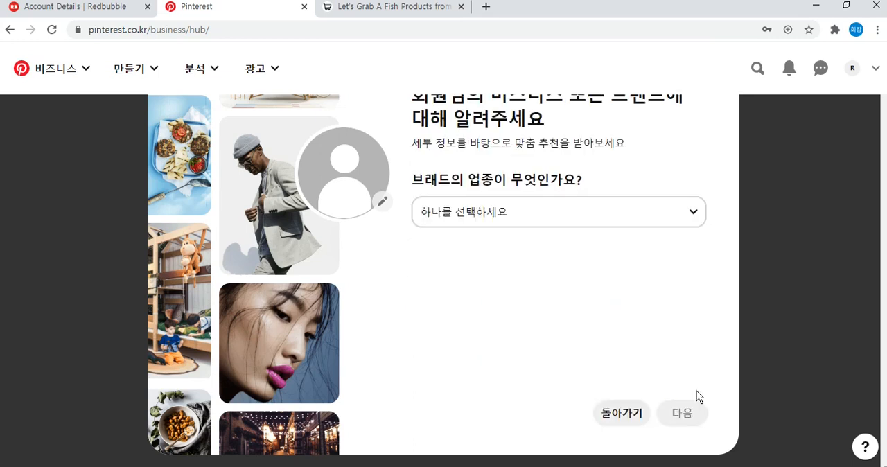
# Set the brand's industry to "패션" (fashion) and its description to "온라인 소매 또는 마켓플레이스" (online retail or marketplace), and continue.
pyautogui.click(626, 214)
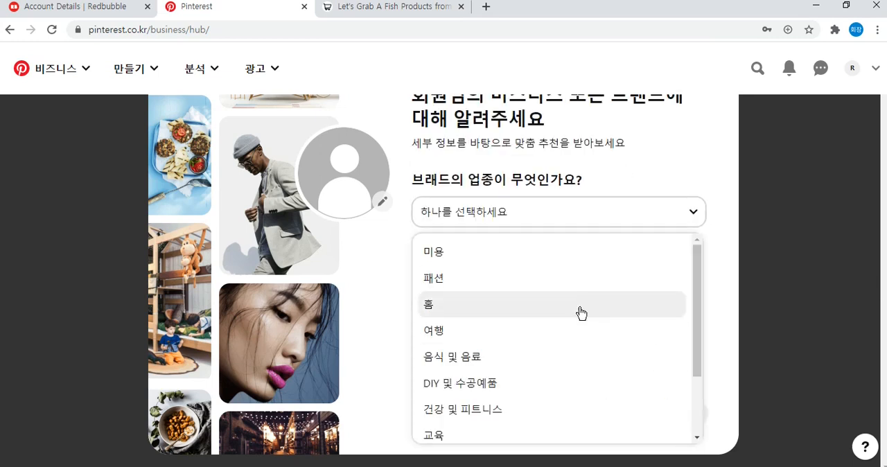
pyautogui.click(610, 279)
pyautogui.click(683, 415)
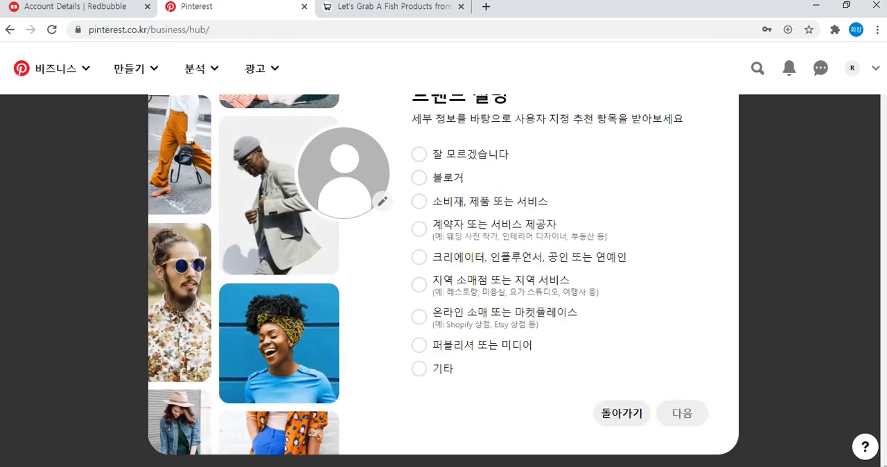
pyautogui.click(681, 238)
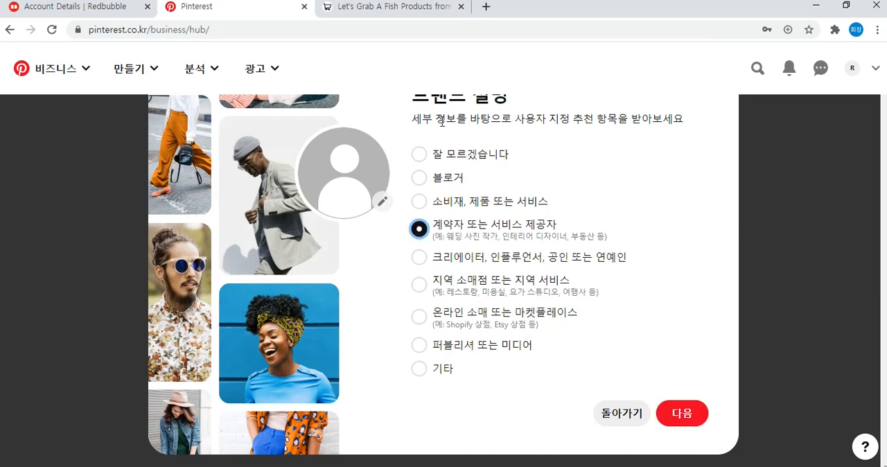
pyautogui.click(460, 323)
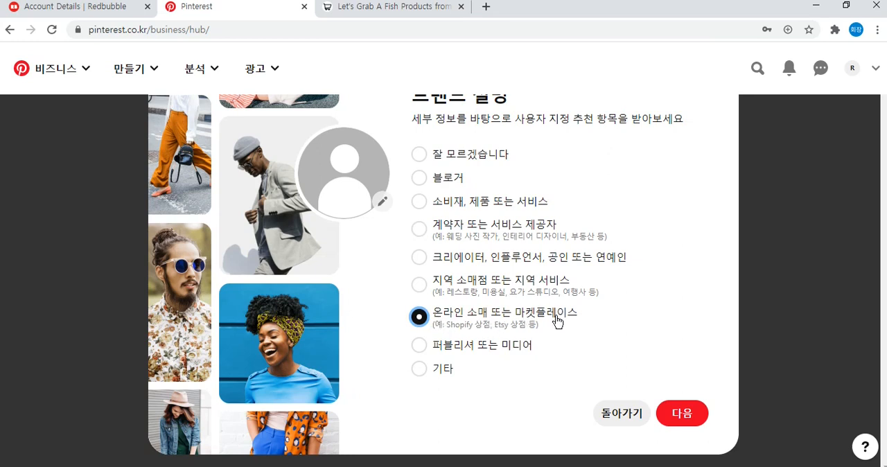
pyautogui.click(674, 412)
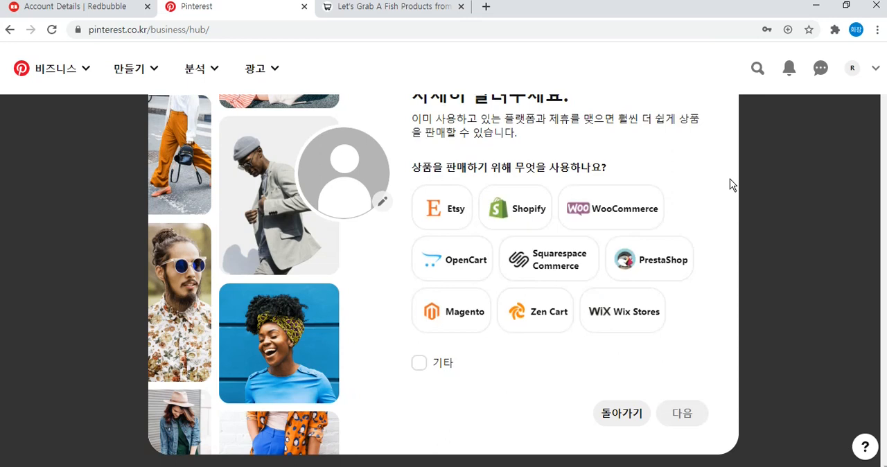
# Reduce the browser's page zoom to 90% to fit the sales platform question.
pyautogui.click(877, 30)
pyautogui.click(786, 151)
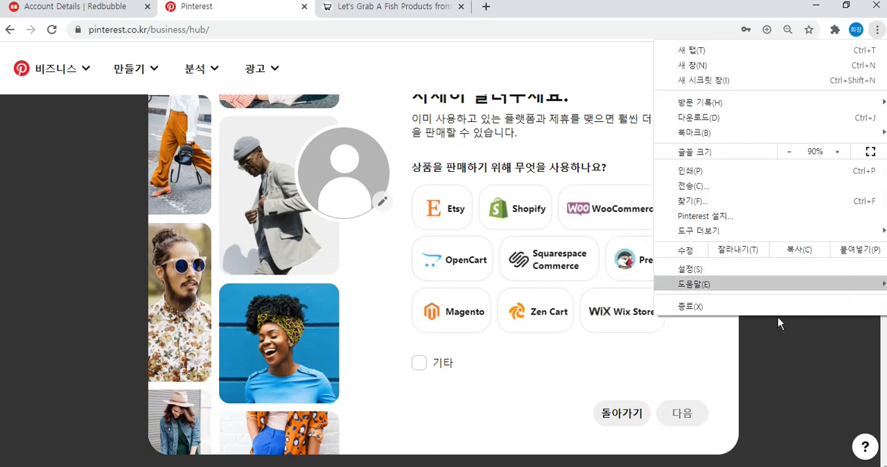
pyautogui.click(798, 354)
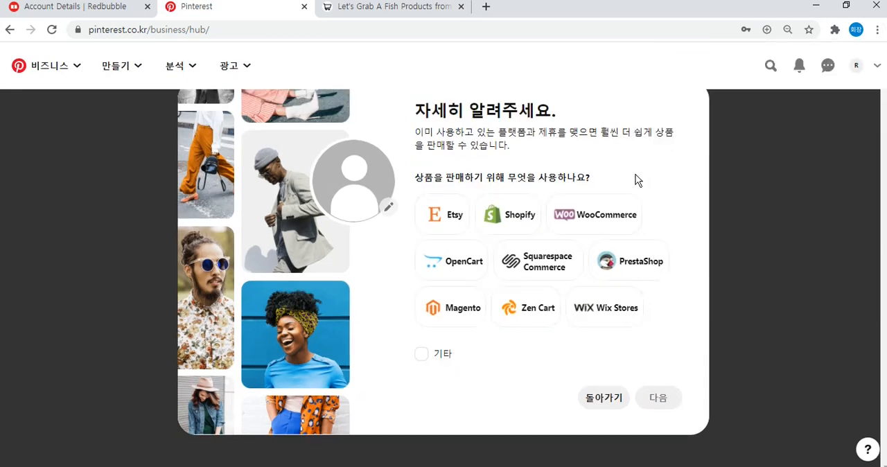
# Answer the sales platform question with "기타" (other) and the advertising question with "예, 광고하는 데 관심이 있습니다" (interested), completing the setup.
pyautogui.click(445, 360)
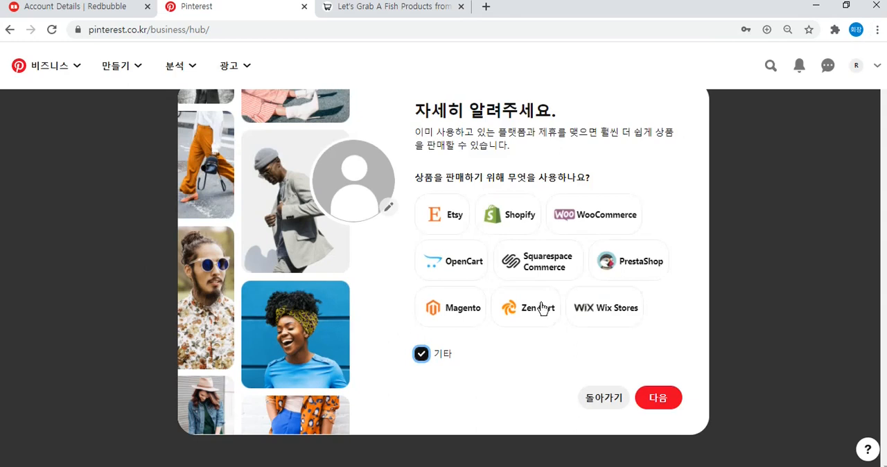
pyautogui.click(663, 397)
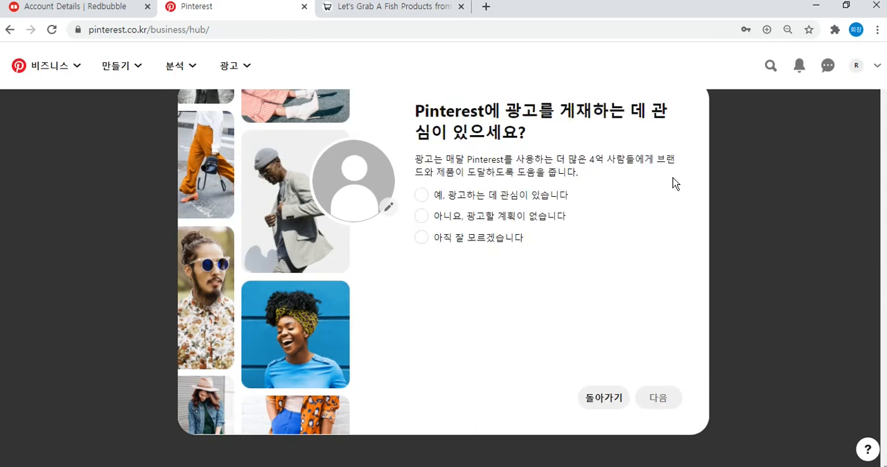
pyautogui.moveTo(457, 108); pyautogui.dragTo(519, 133)
pyautogui.click(582, 187)
pyautogui.click(560, 200)
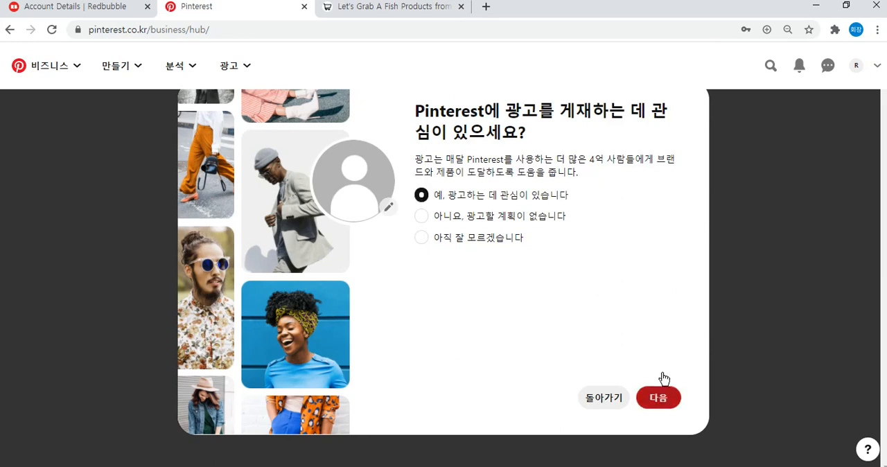
pyautogui.click(655, 397)
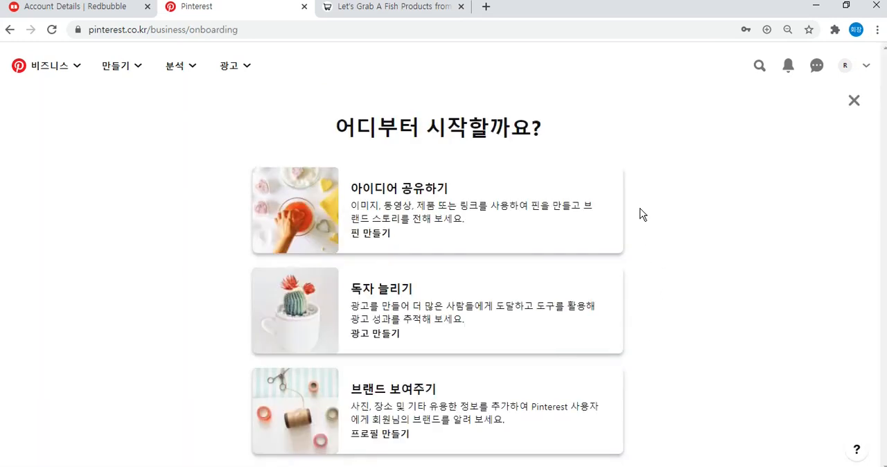
# Dismiss the getting-started suggestions and look over the new account's business hub.
pyautogui.click(854, 101)
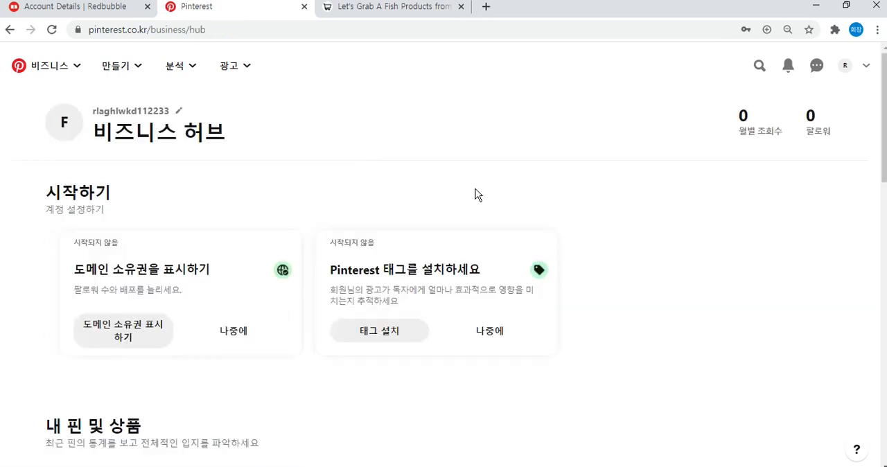
pyautogui.scroll(-3, 473, 173)
pyautogui.scroll(3, 474, 173)
pyautogui.scroll(-2, 475, 168)
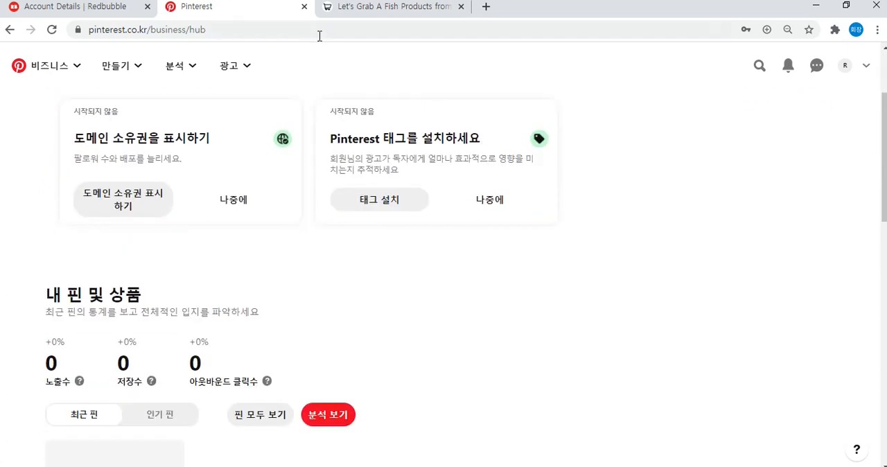
# Switch to the Redbubble promote page, share the Magnet to Pinterest, and dismiss the pin builder introduction.
pyautogui.click(138, 8)
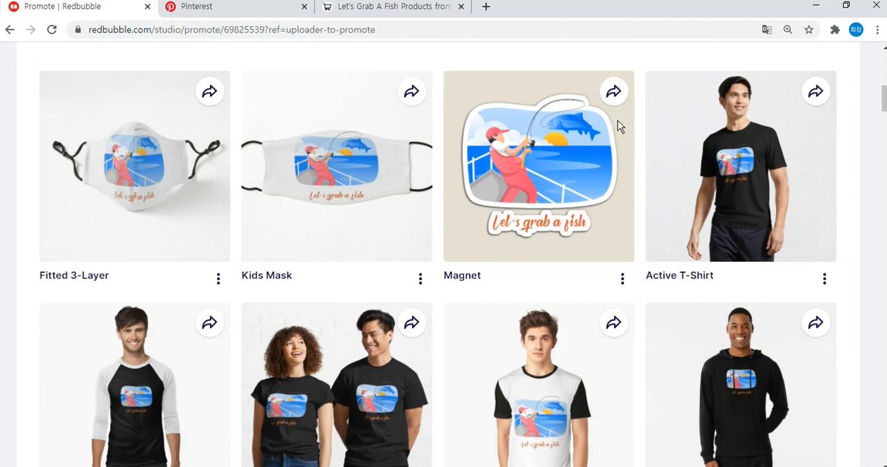
pyautogui.click(613, 92)
pyautogui.click(673, 223)
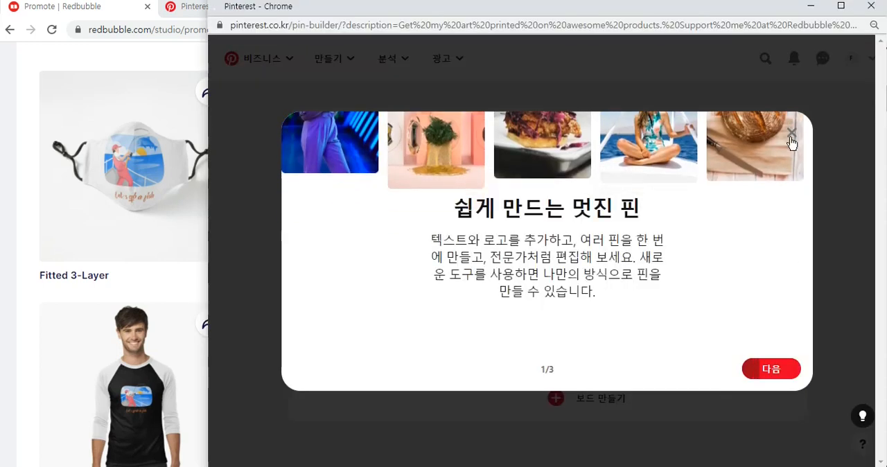
pyautogui.click(792, 133)
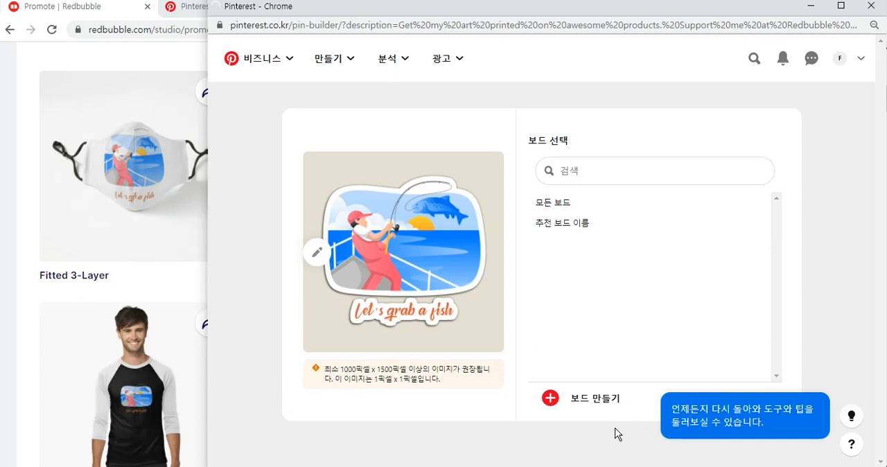
# Create a Pinterest board named "Fishing" for the Magnet pin.
pyautogui.click(597, 398)
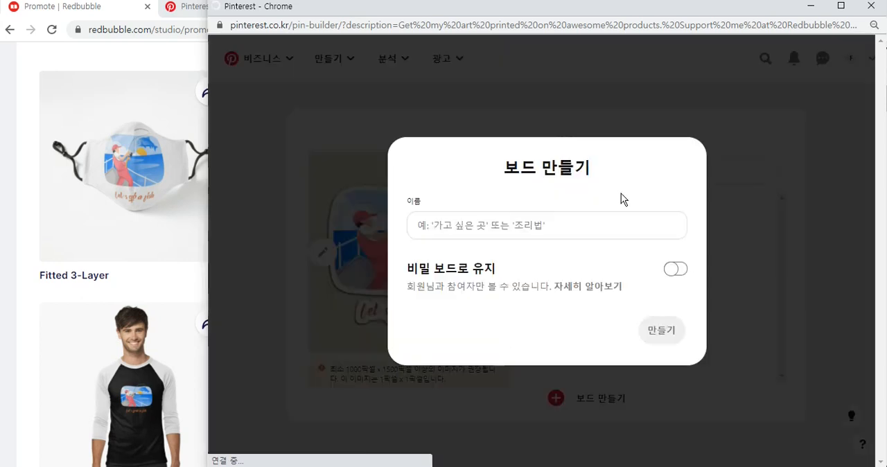
pyautogui.click(542, 230)
pyautogui.write('Fishing')
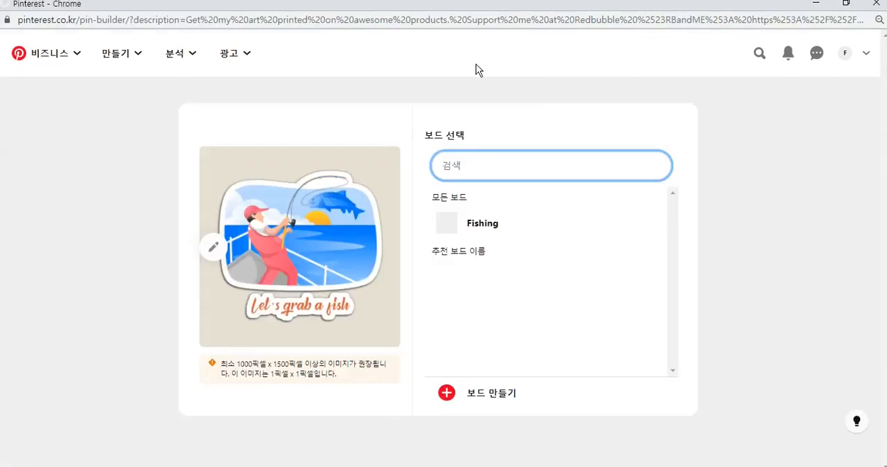
# Try to save the shared Magnet pin to the "Fishing" board.
pyautogui.click(638, 225)
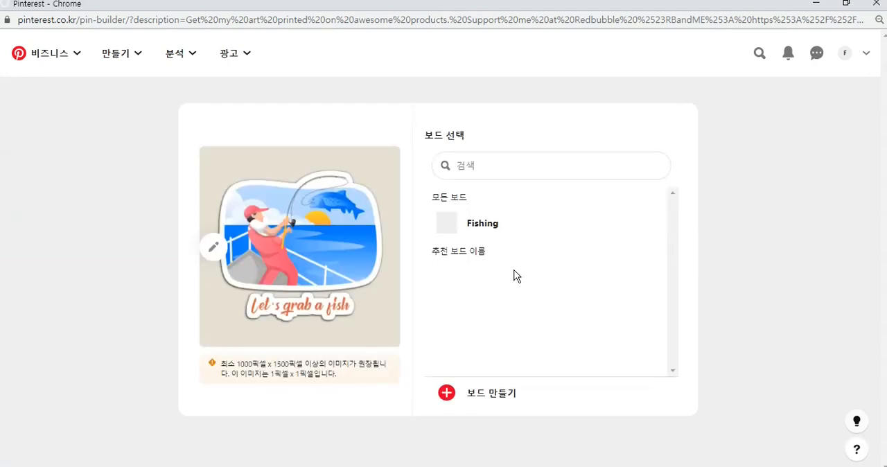
pyautogui.moveTo(455, 224)
pyautogui.click(638, 224)
pyautogui.click(639, 229)
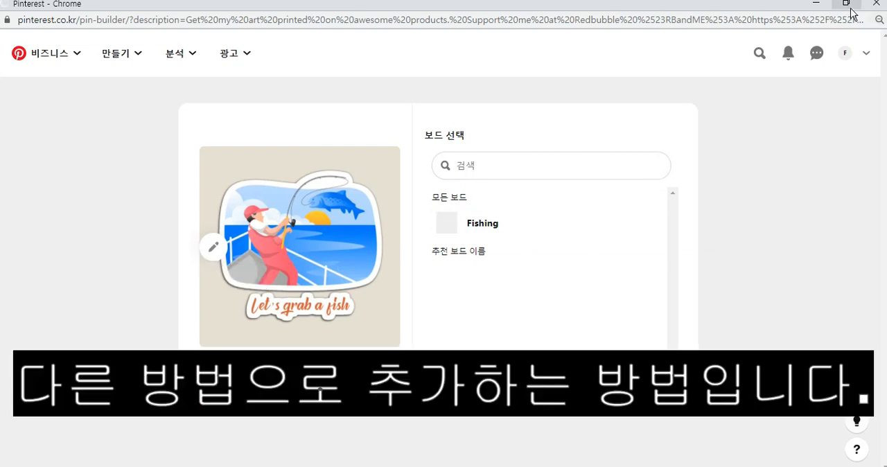
# Open the "Fishing" board from the account's profile and start a new pin in it.
pyautogui.click(849, 53)
pyautogui.click(846, 61)
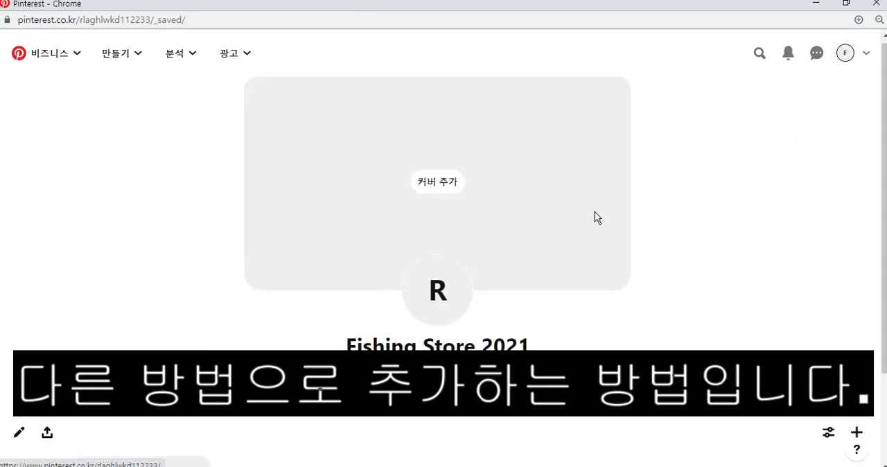
pyautogui.scroll(-2, 594, 211)
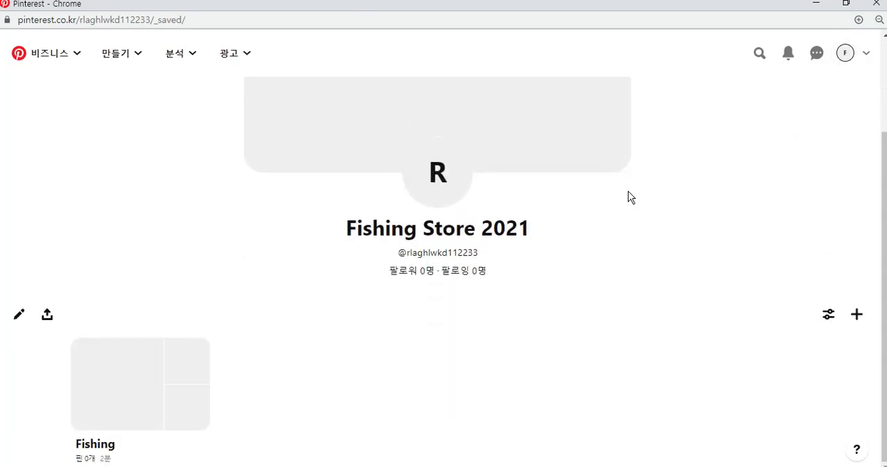
pyautogui.click(114, 410)
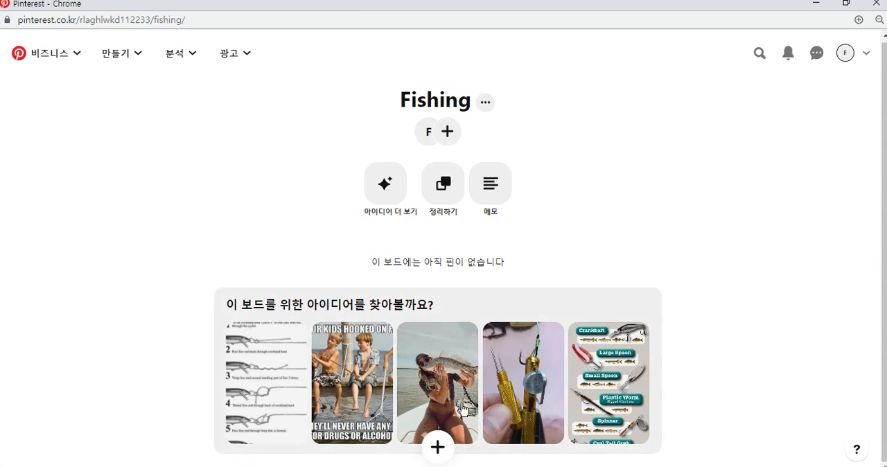
pyautogui.click(438, 447)
pyautogui.click(405, 340)
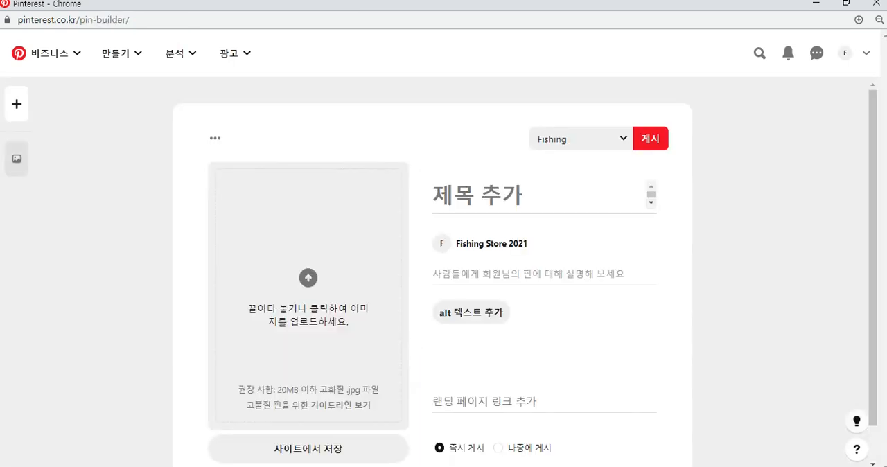
# Copy the Magnet's product link from the Redbubble promote page and return to the Pinterest pin builder.
pyautogui.click(548, 437)
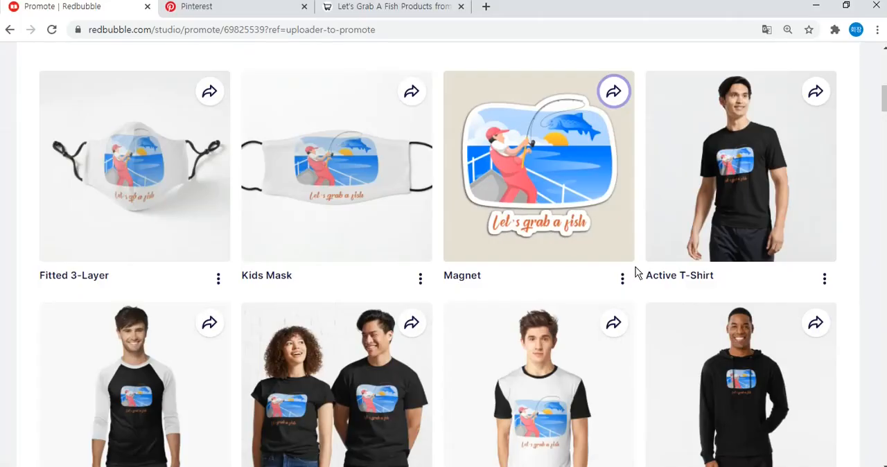
pyautogui.click(621, 283)
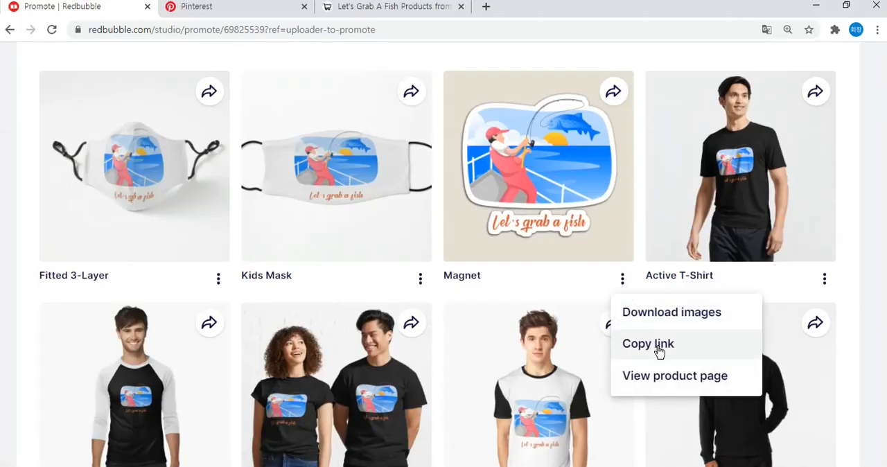
pyautogui.click(658, 350)
pyautogui.click(624, 443)
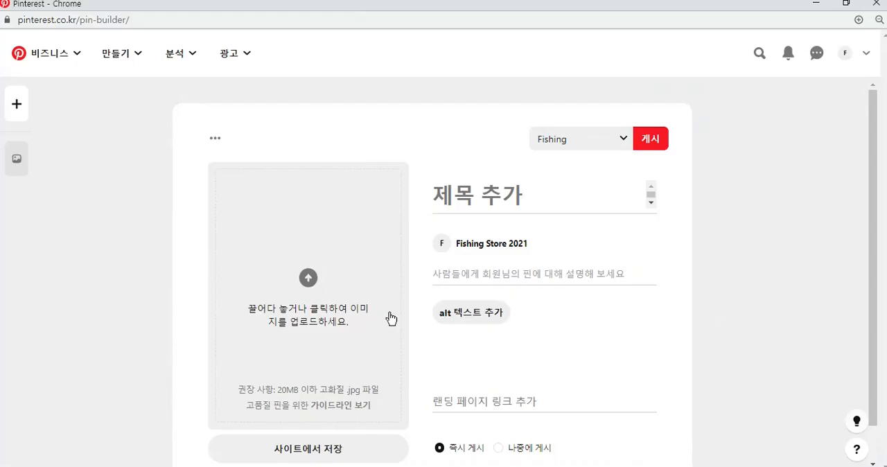
# Try to load the pin's image from the copied Magnet link with the save-from-site option.
pyautogui.click(334, 397)
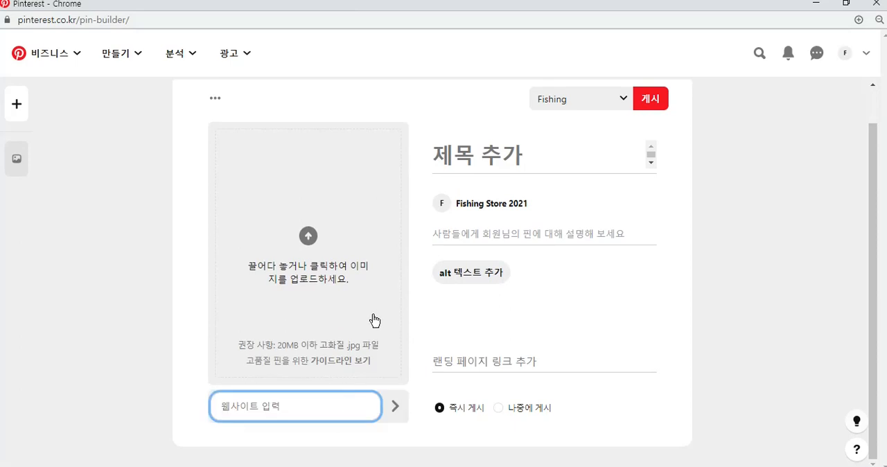
pyautogui.hotkey('ctrl', 'v')
pyautogui.click(395, 407)
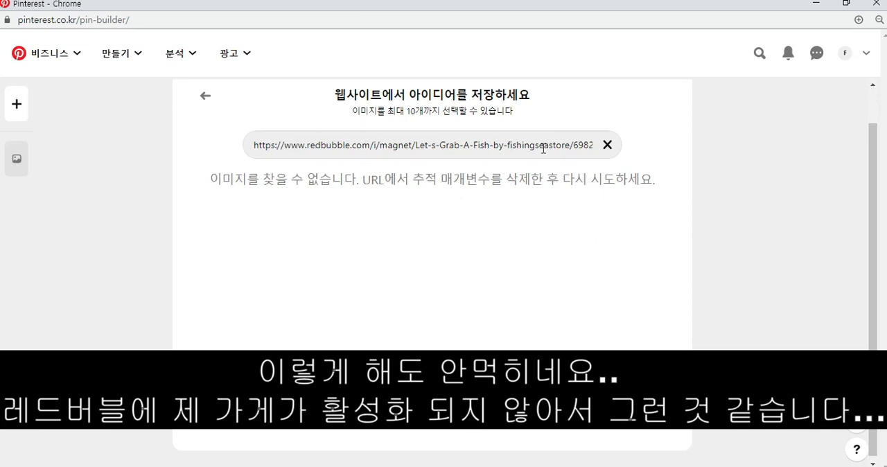
# Clear the website address, retry the image lookup with the Magnet link, and return to the pin editor.
pyautogui.click(606, 145)
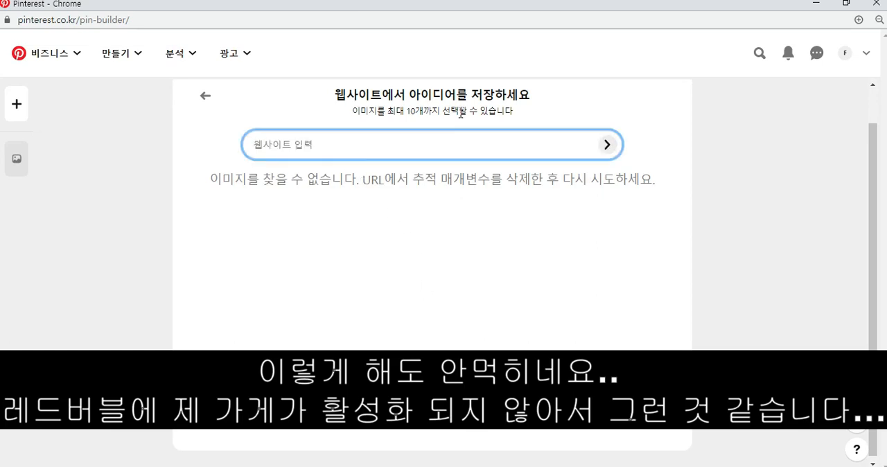
pyautogui.click(203, 97)
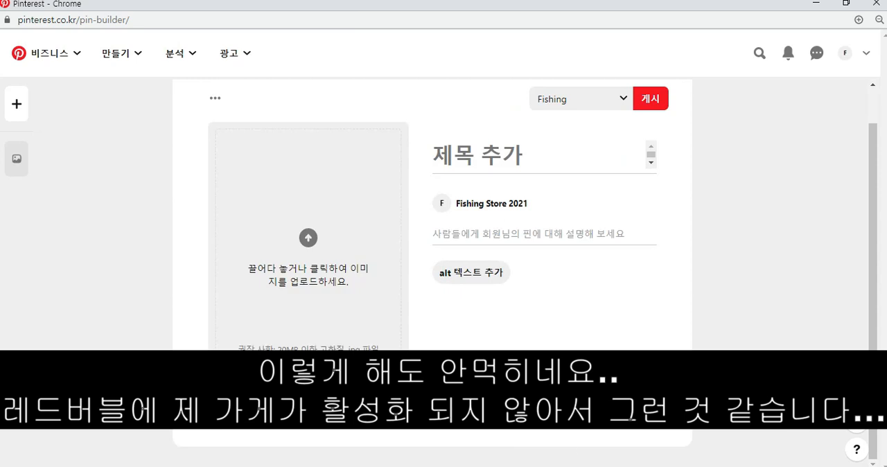
pyautogui.click(396, 409)
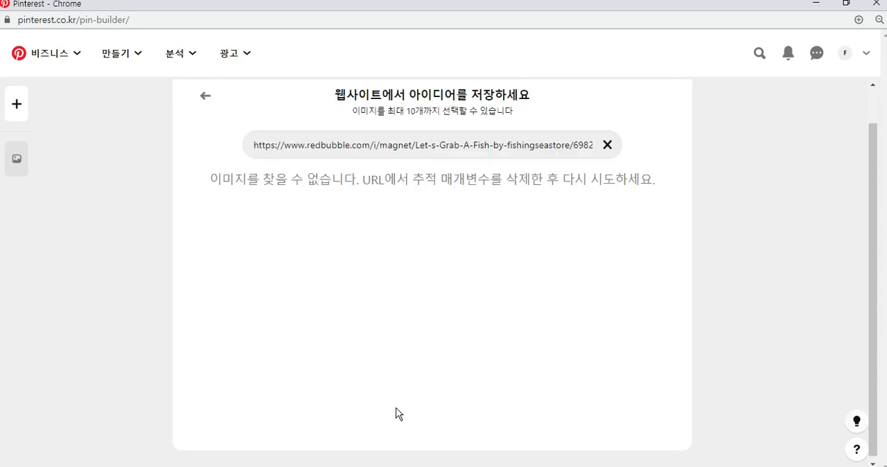
pyautogui.click(205, 96)
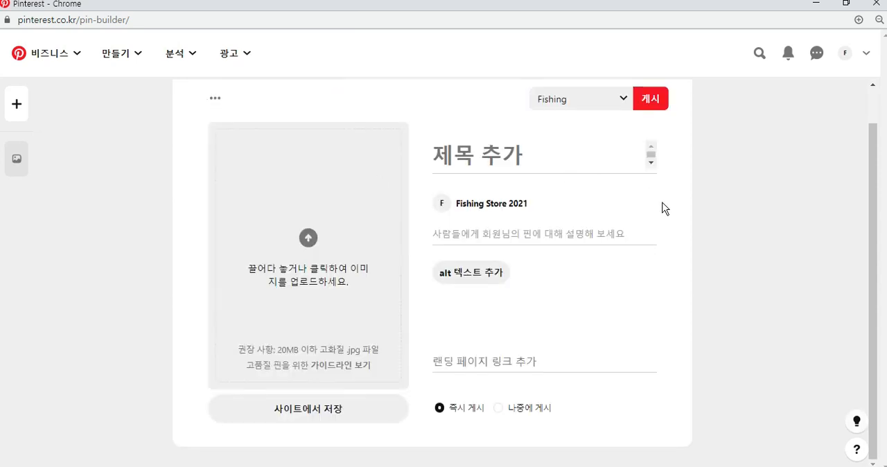